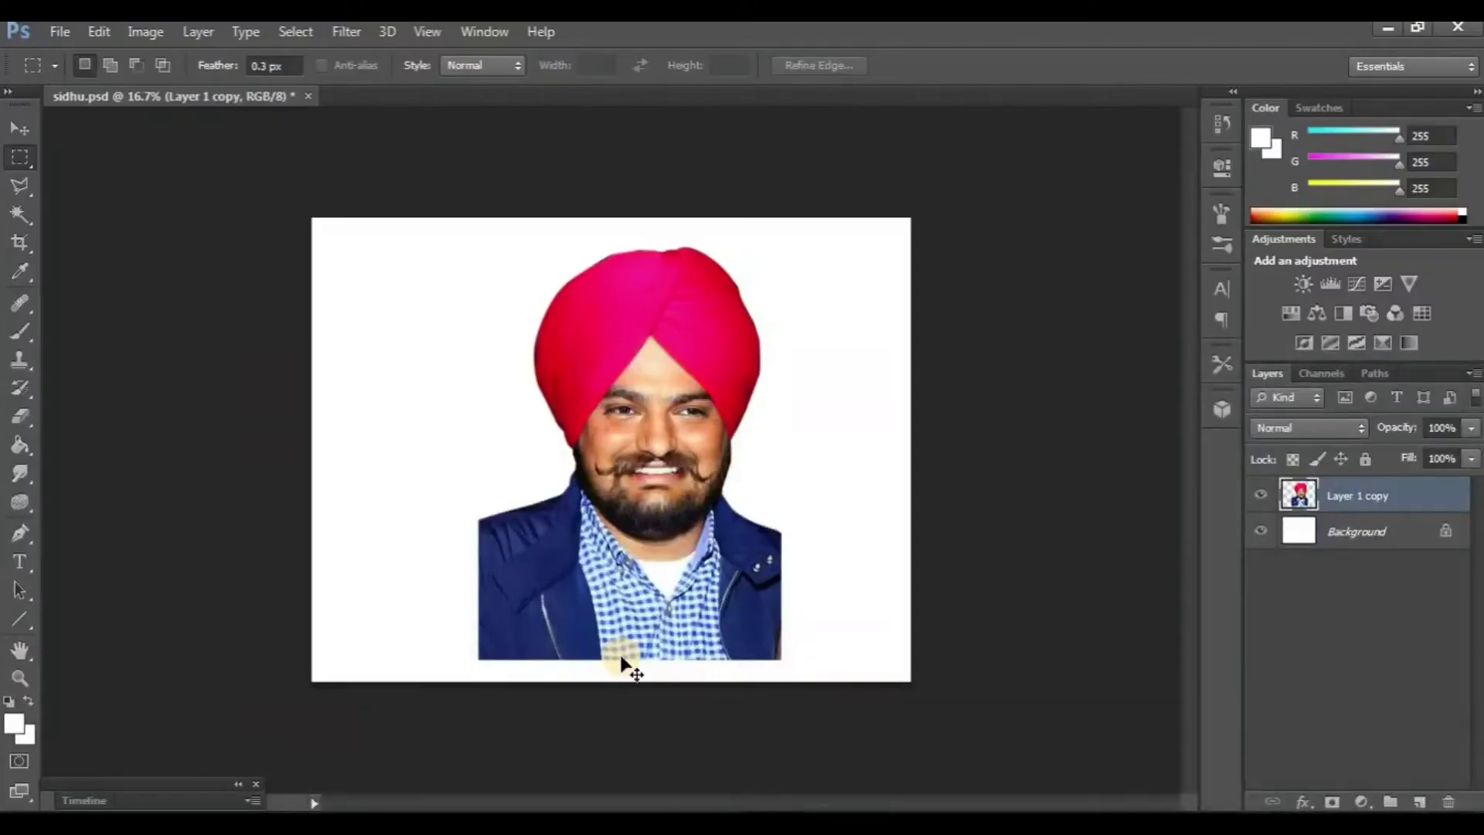
- Inspect the portrait, then duplicate Layer 1 copy into a new Layer 1 copy 2
scroll(614, 657, up, 2)
scroll(622, 661, up, 1)
scroll(622, 661, down, 1)
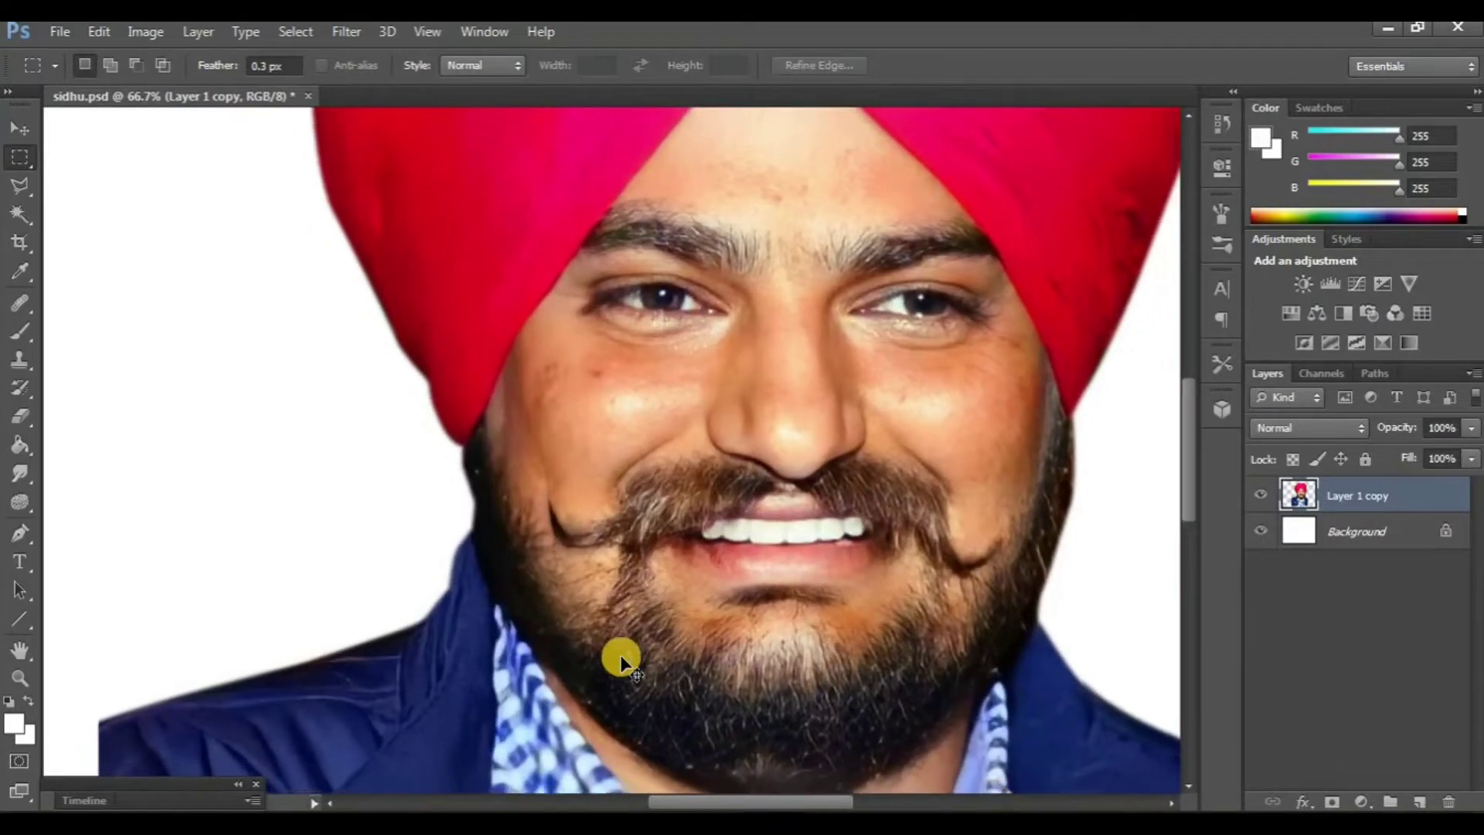
scroll(618, 653, down, 2)
scroll(668, 356, right, 2)
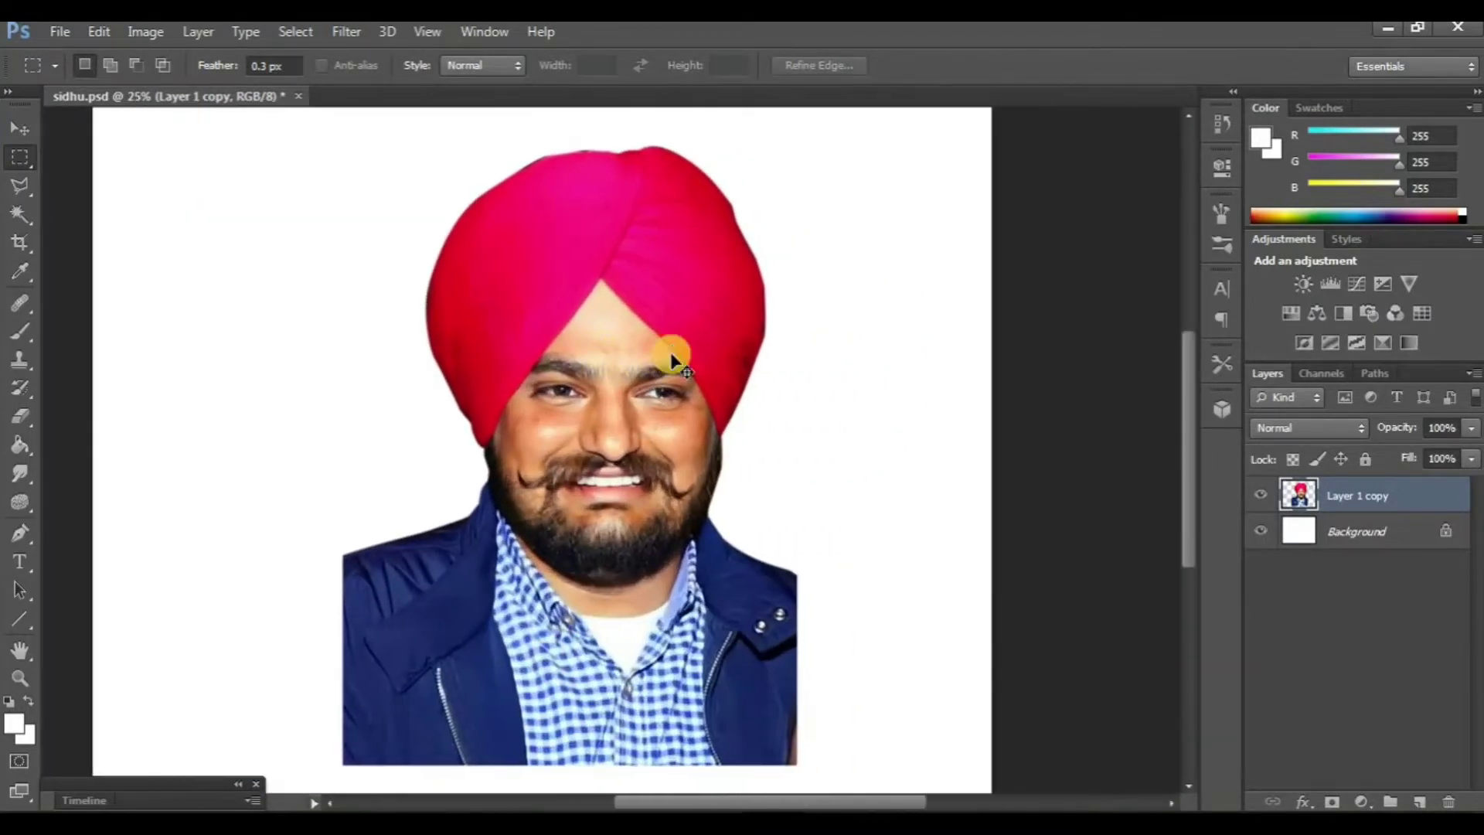
key(ctrl+j)
- Select the Smudge tool and adjust its brush tip and strength
click(23, 480)
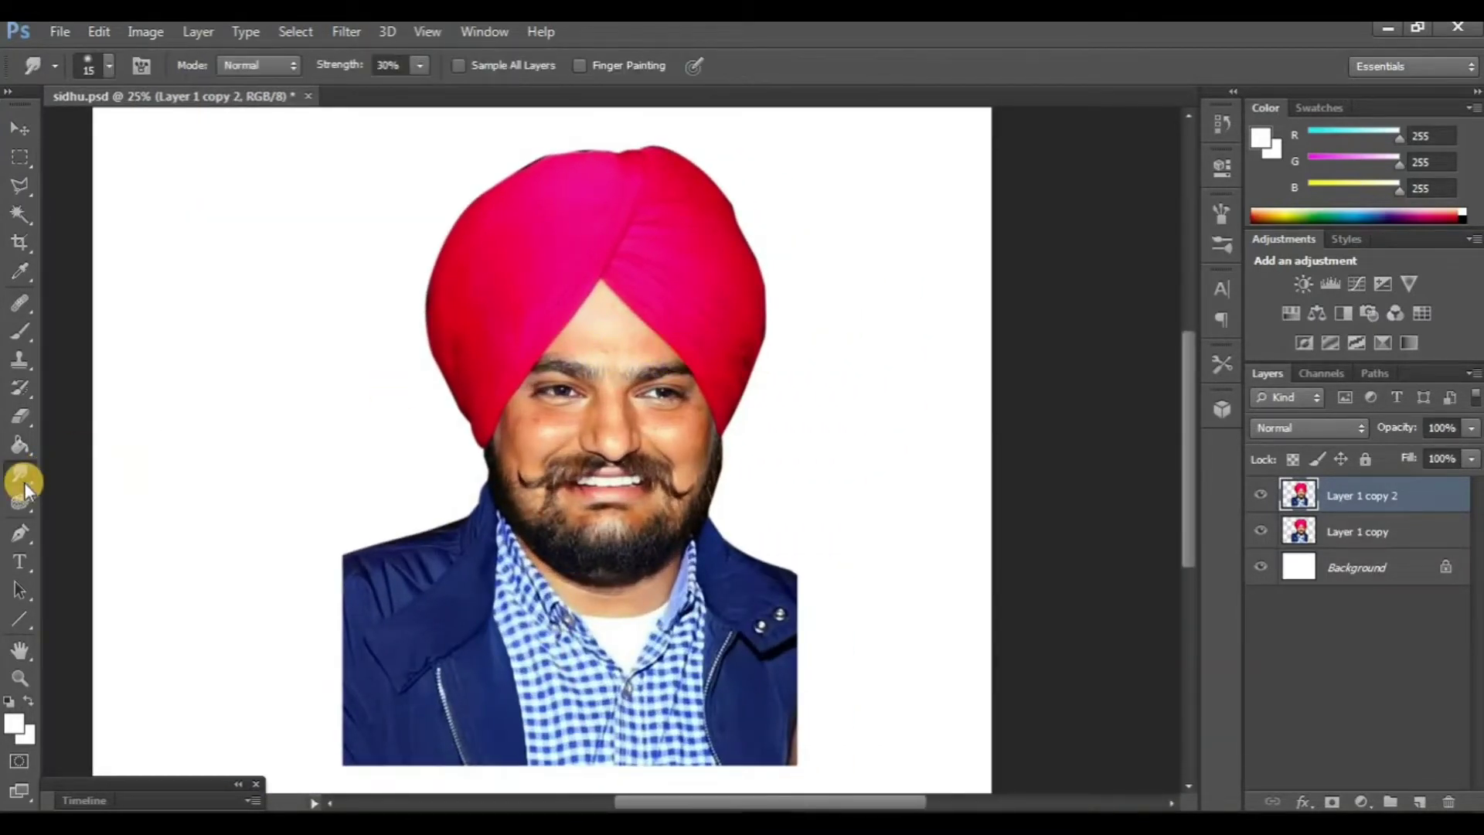
click(114, 68)
click(384, 66)
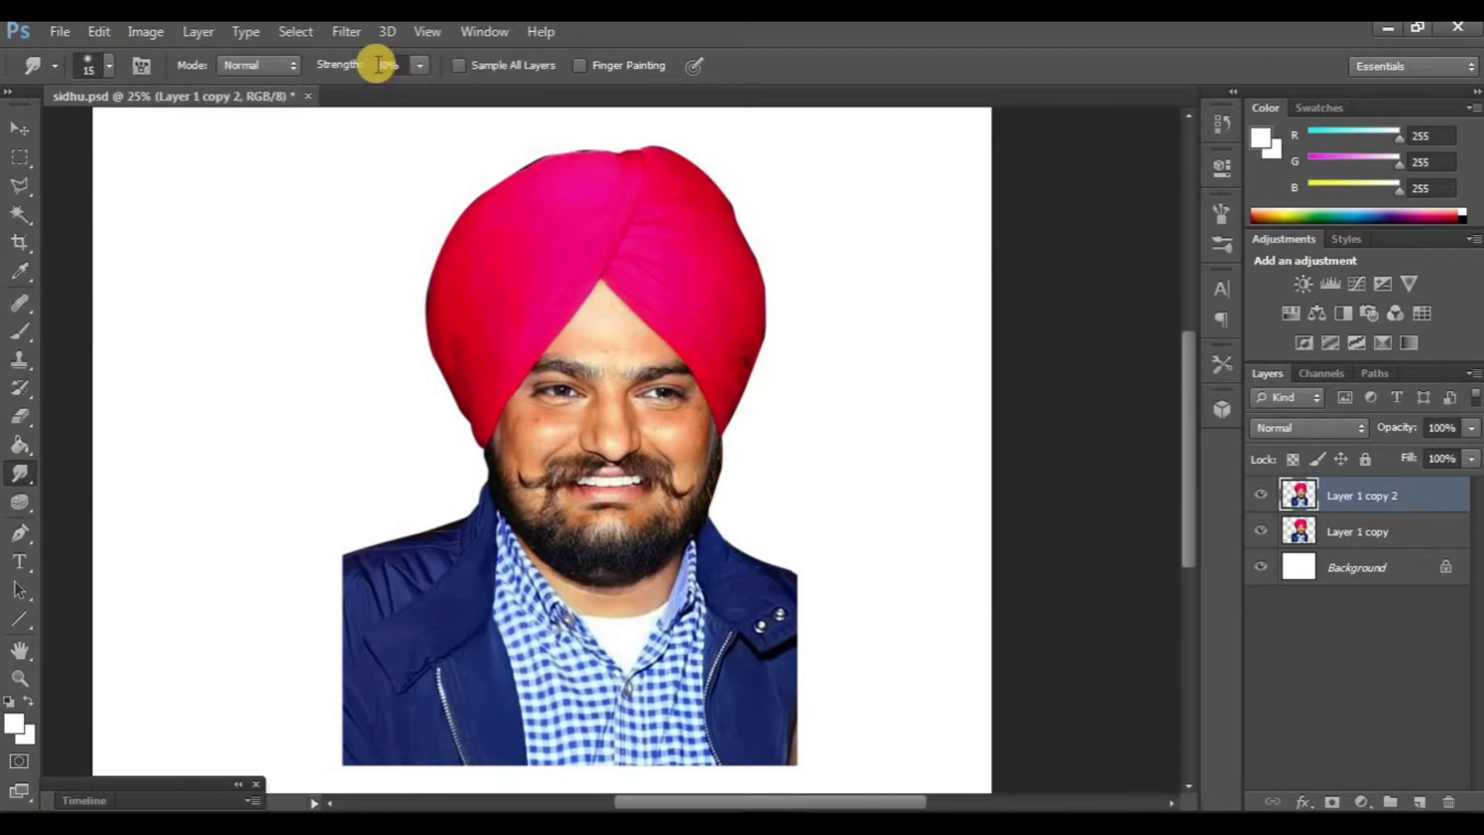
text(80)
- Add a dark grey 494646 Solid Color fill layer above the Background layer
click(1387, 572)
click(1360, 804)
click(1330, 325)
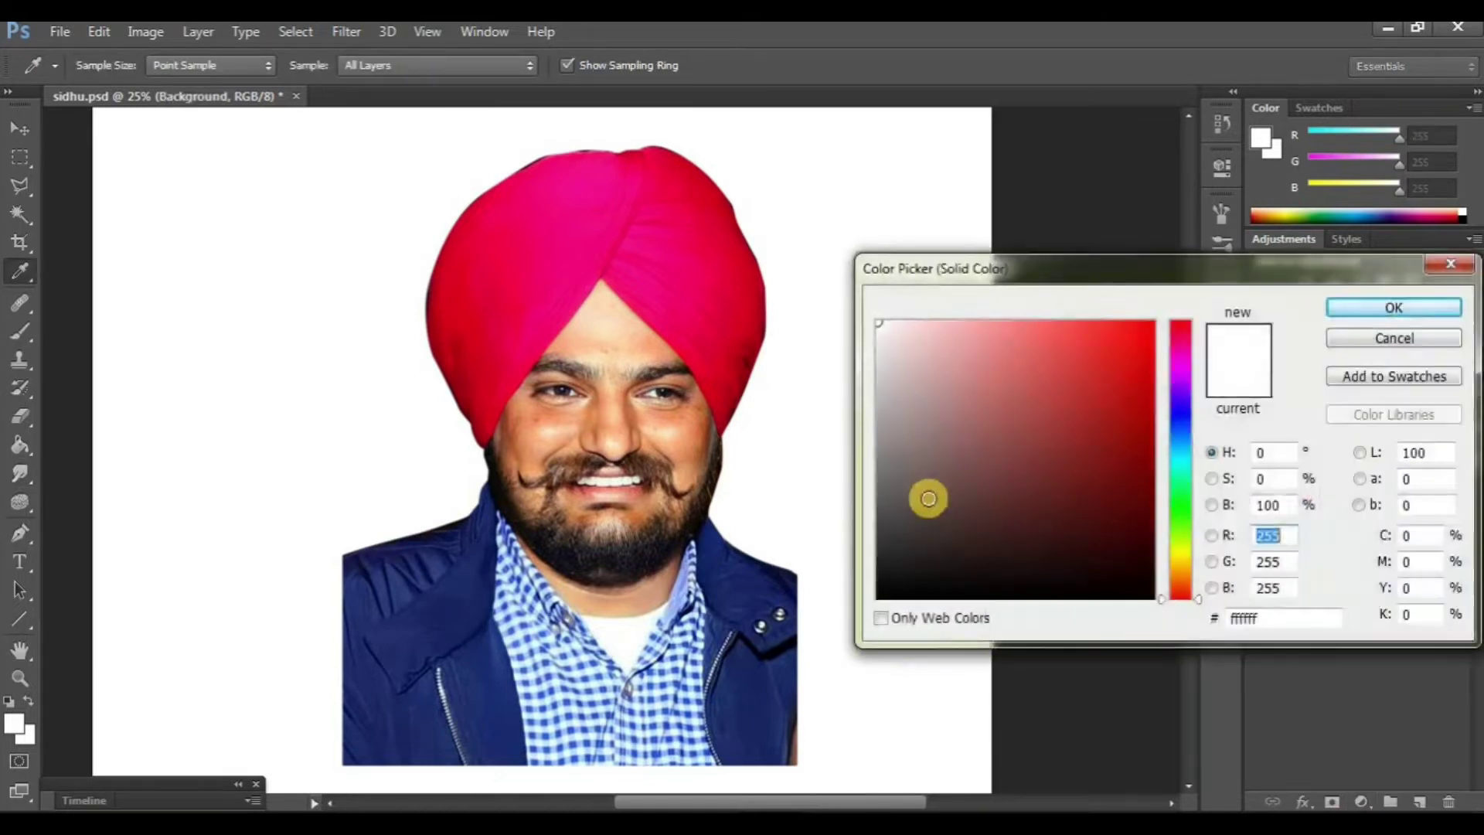
click(898, 466)
click(888, 518)
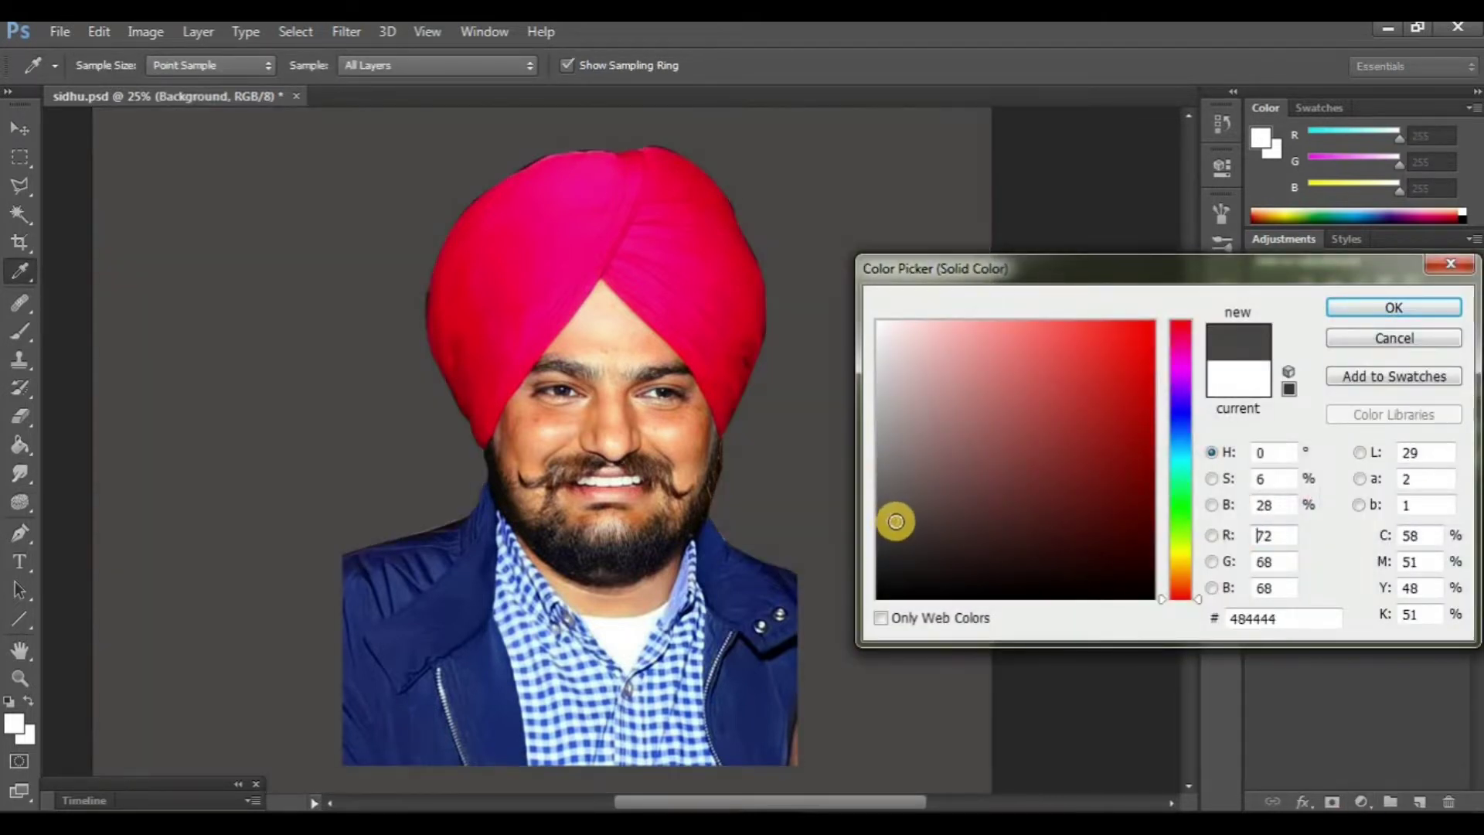
click(1381, 309)
key(r)
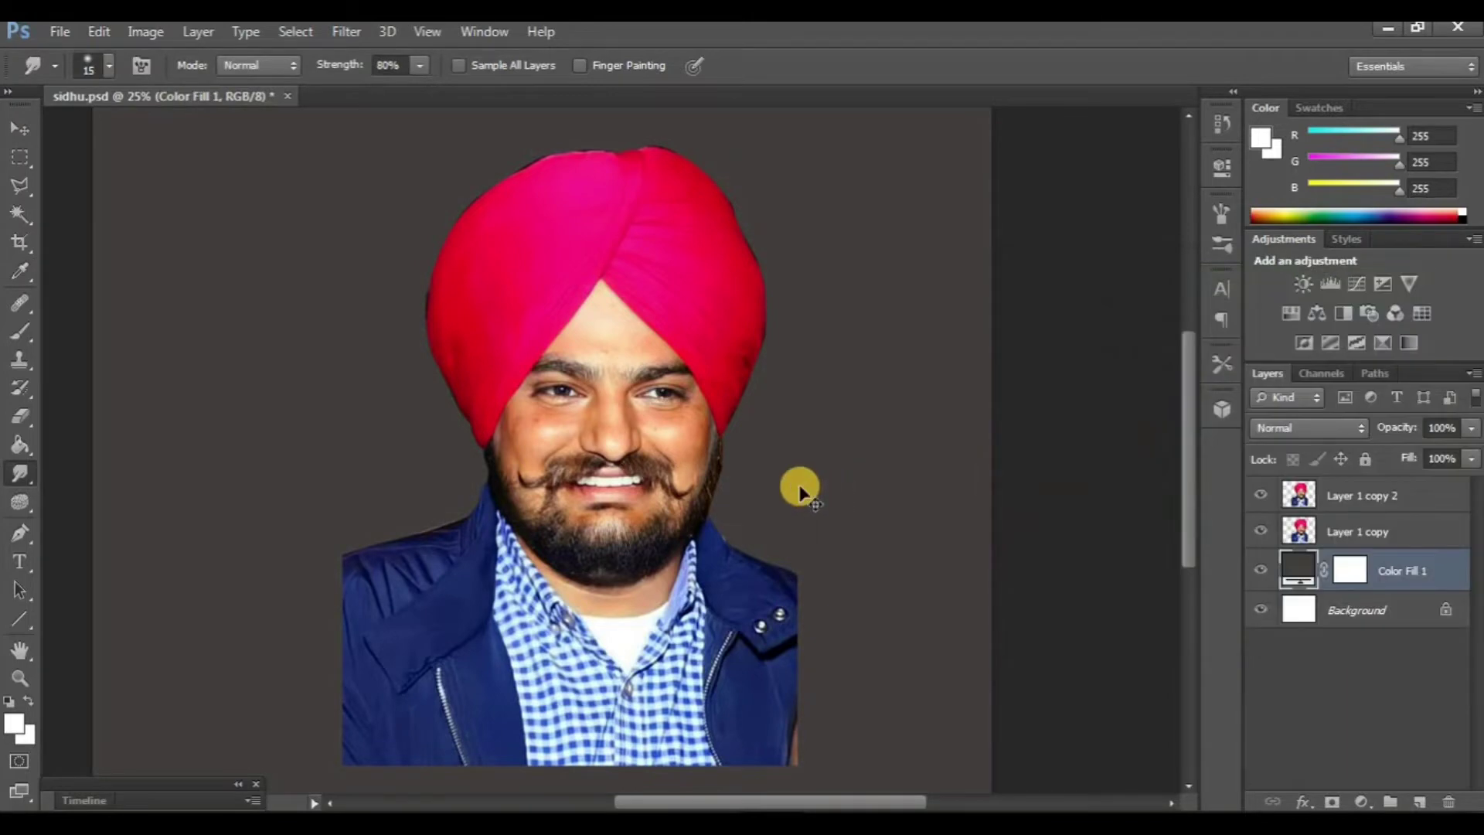
key(ctrl+plus)
key(ctrl+plus)
key(ctrl+plus)
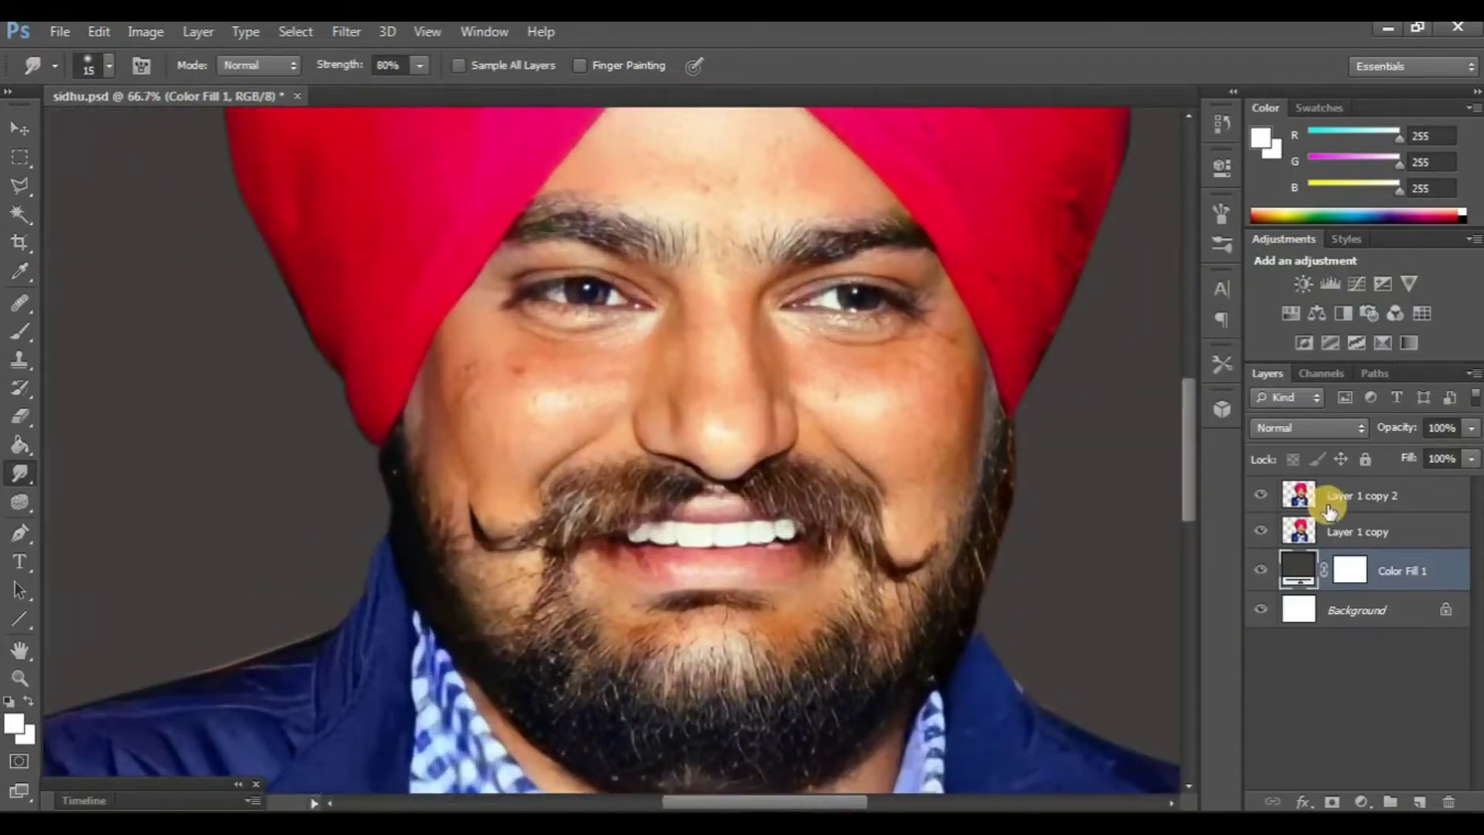
- On Layer 1 copy 2, smudge the nose side and lower nostril outline at 80% strength
click(1299, 496)
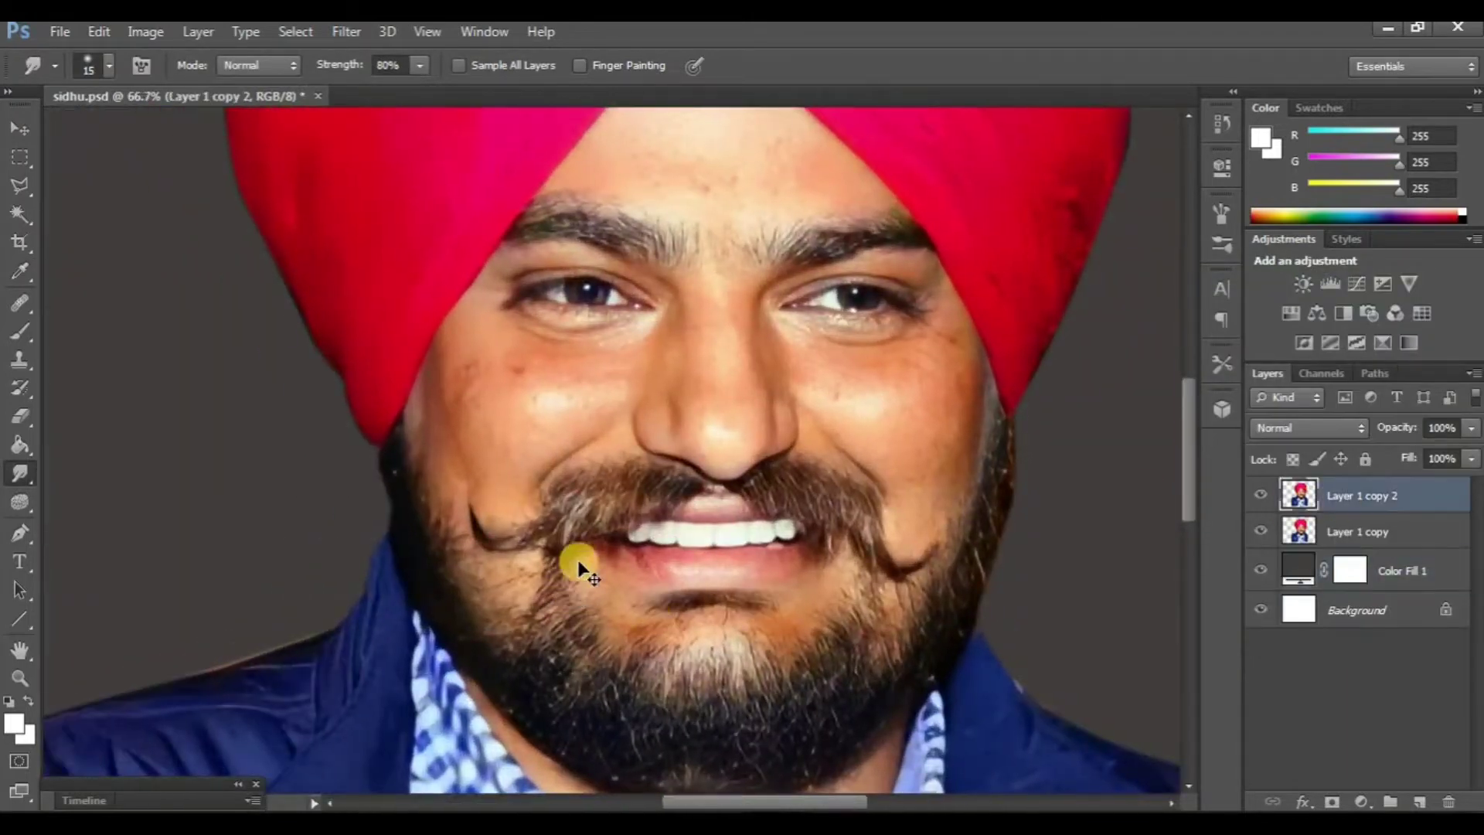
scroll(629, 497, up, 1)
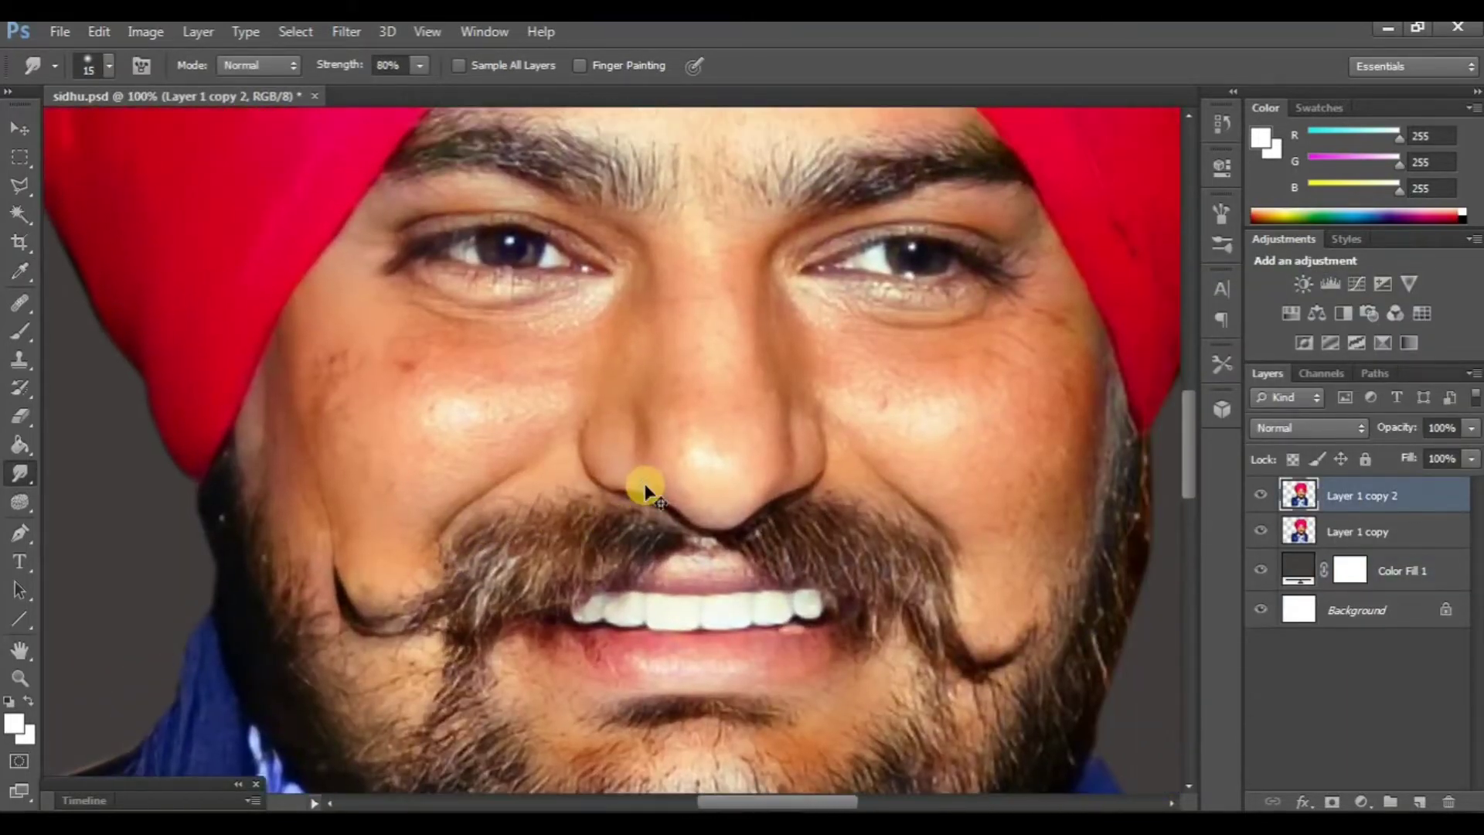
scroll(653, 486, up, 1)
click(710, 515)
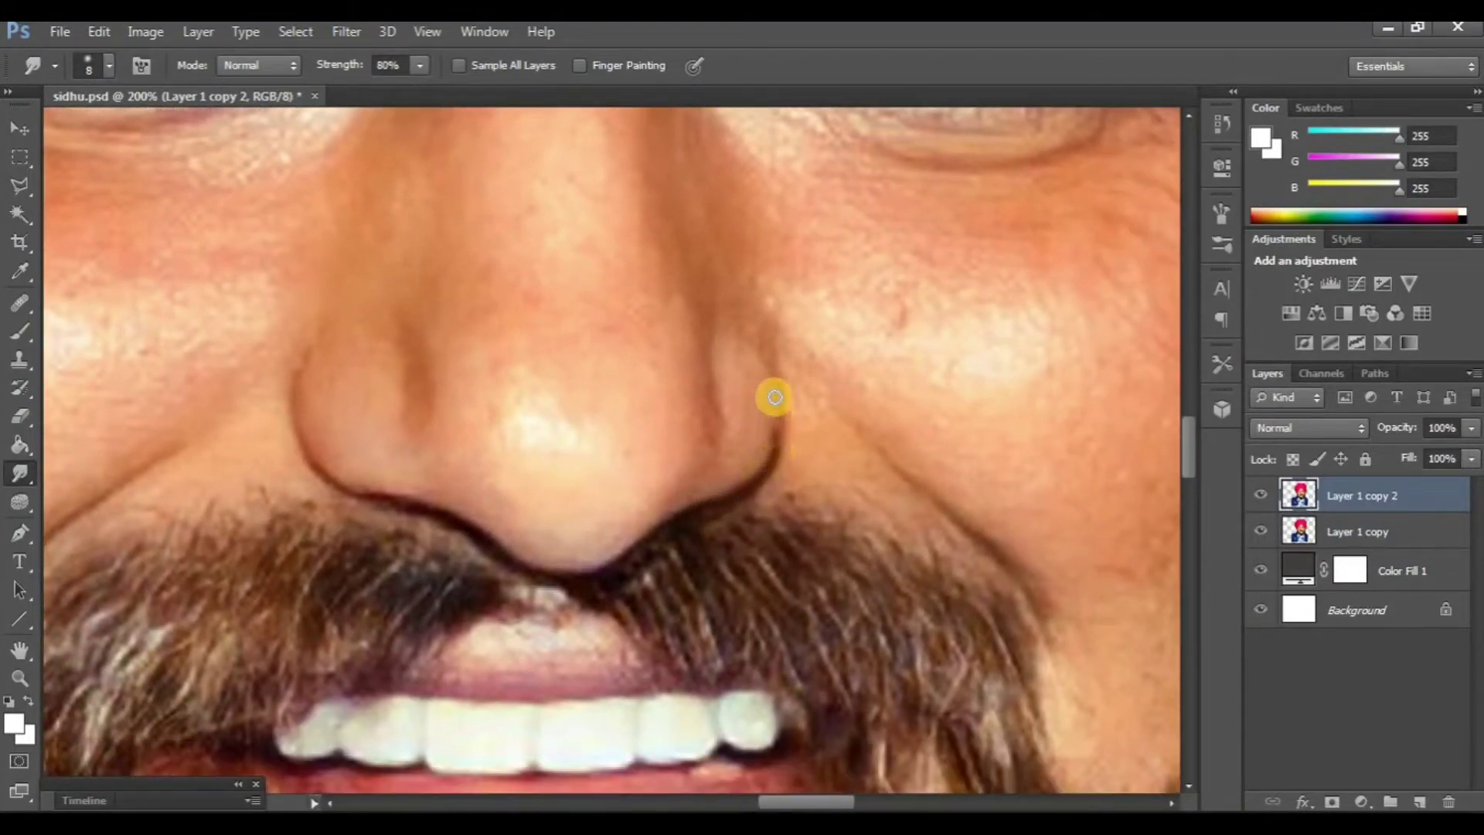
scroll(258, 458, down, 2)
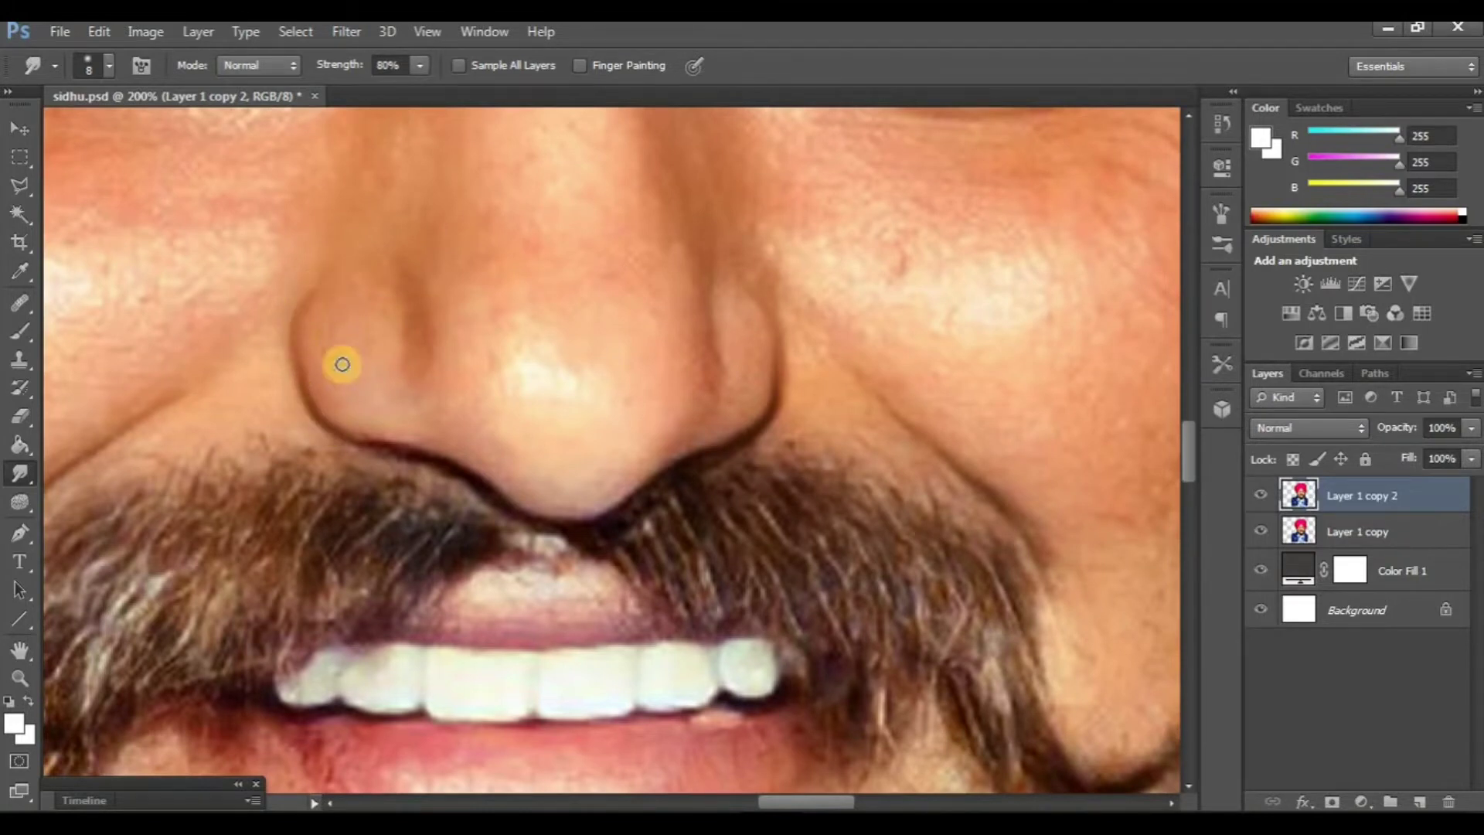
drag(440, 456, 499, 485)
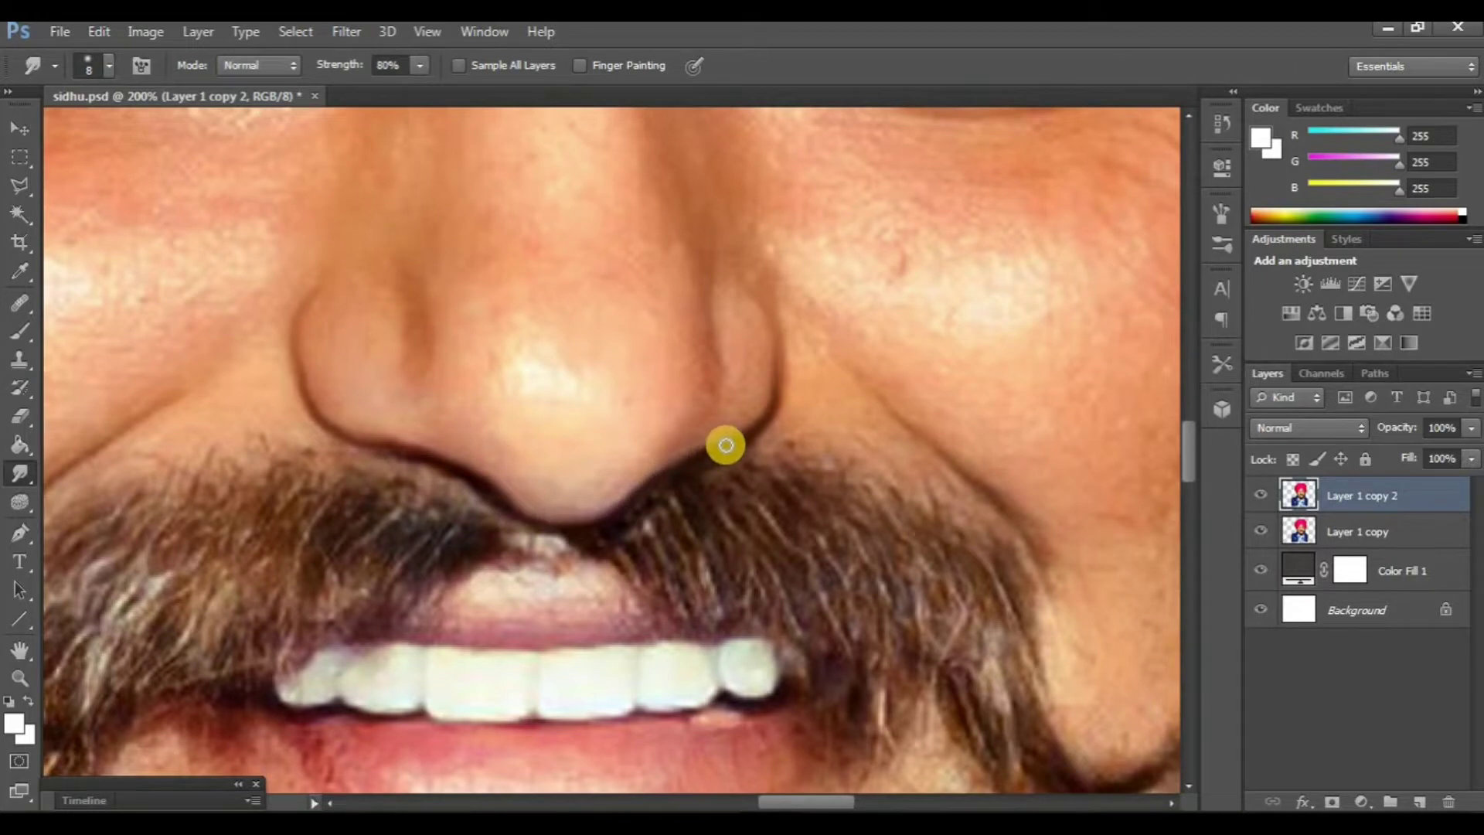
- Smooth the nostril crease and the crease running from nose to mouth
scroll(710, 440, up, 4)
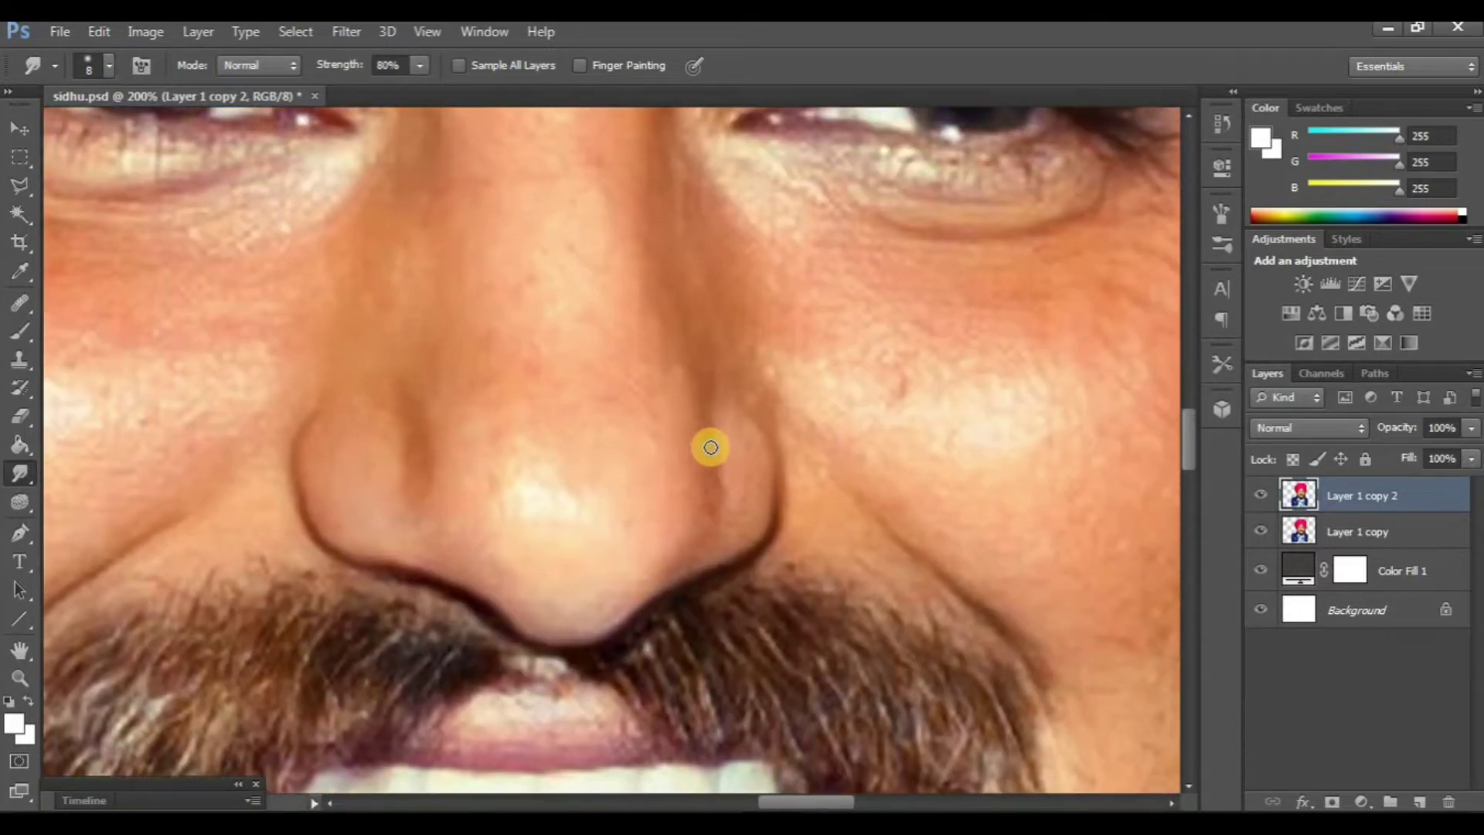
drag(424, 401, 421, 475)
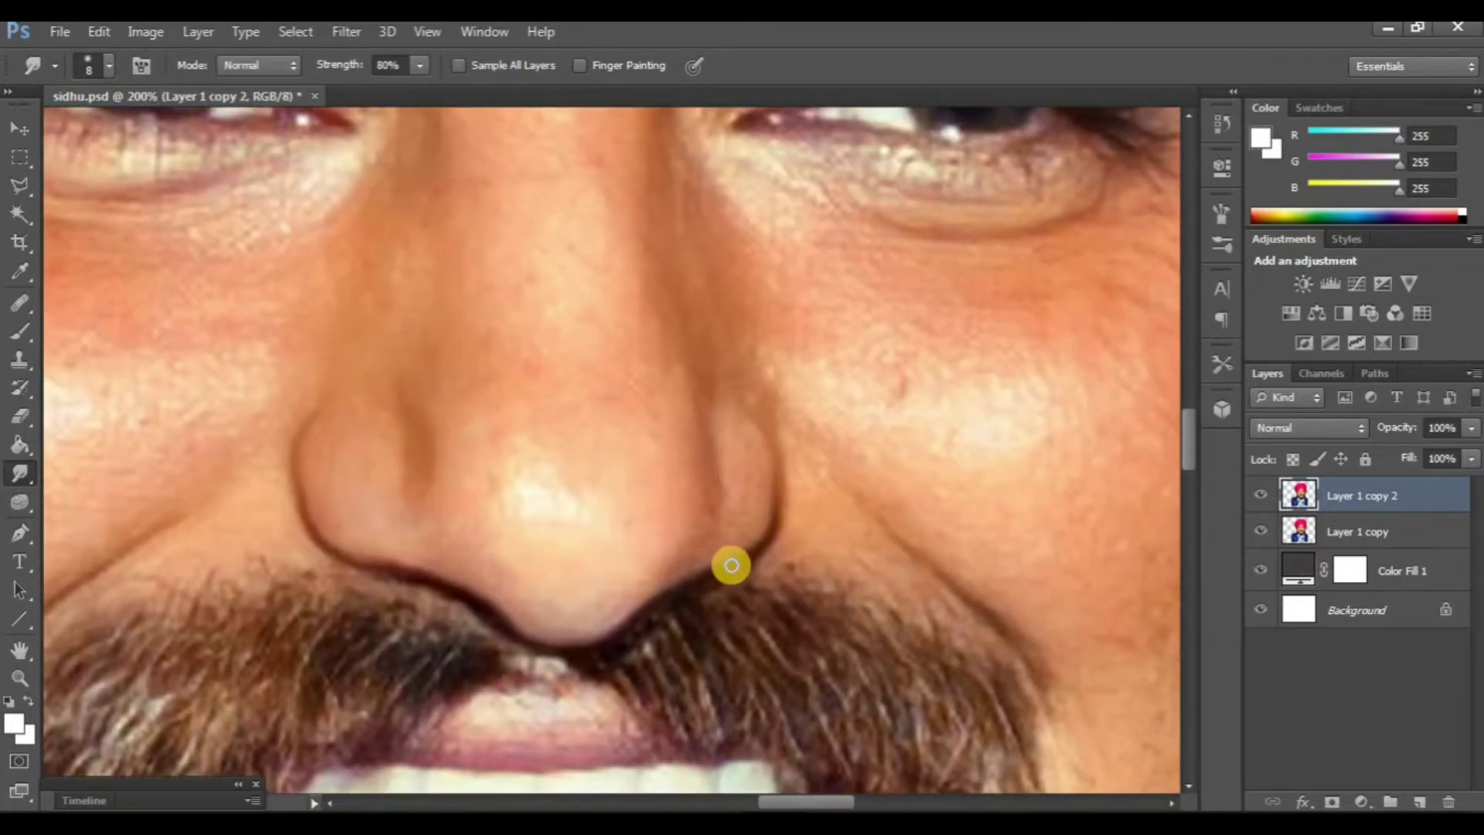
scroll(741, 623, up, 2)
scroll(259, 533, down, 2)
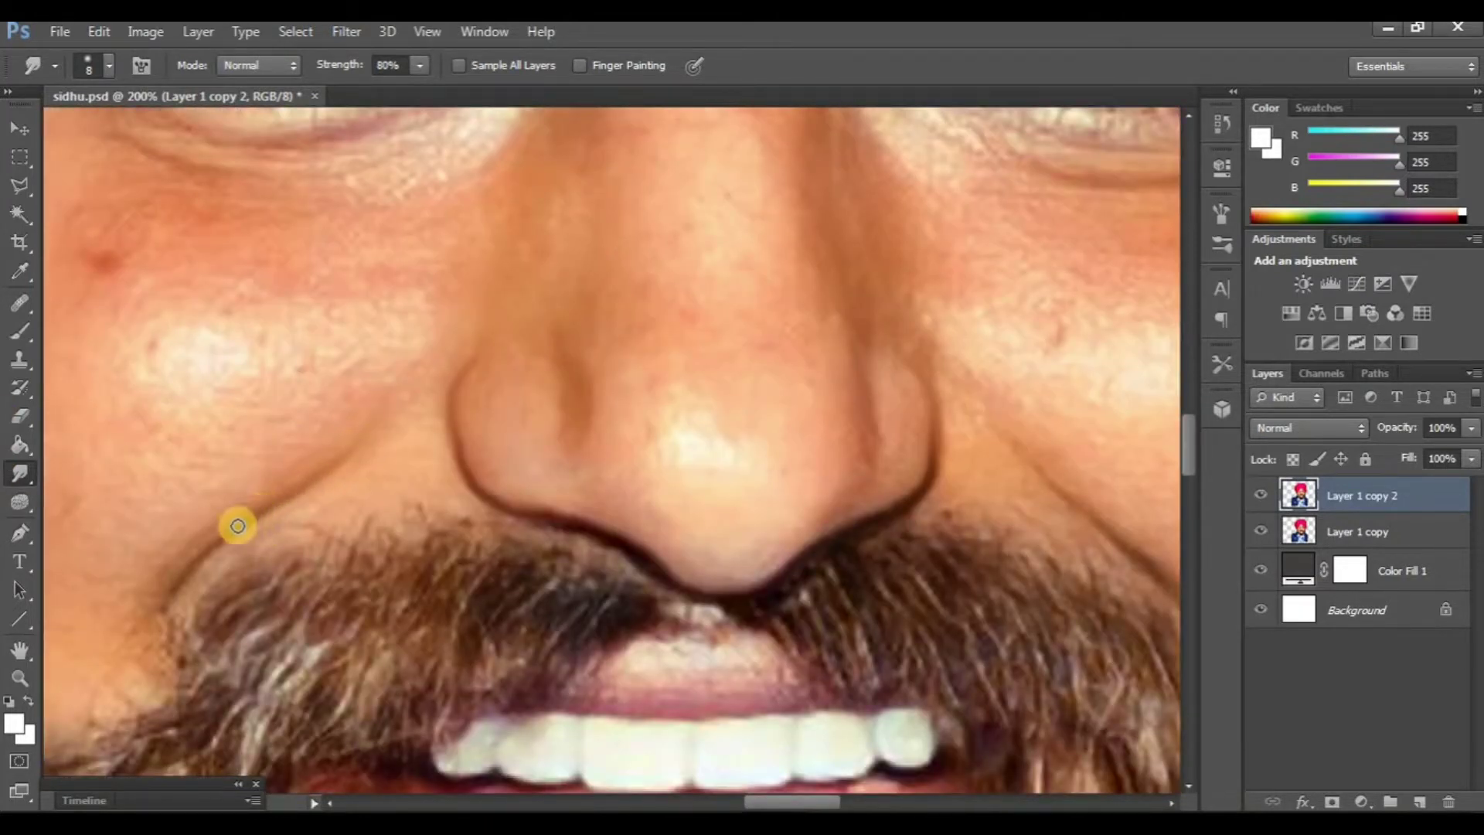
drag(237, 525, 160, 597)
scroll(159, 629, right, 2)
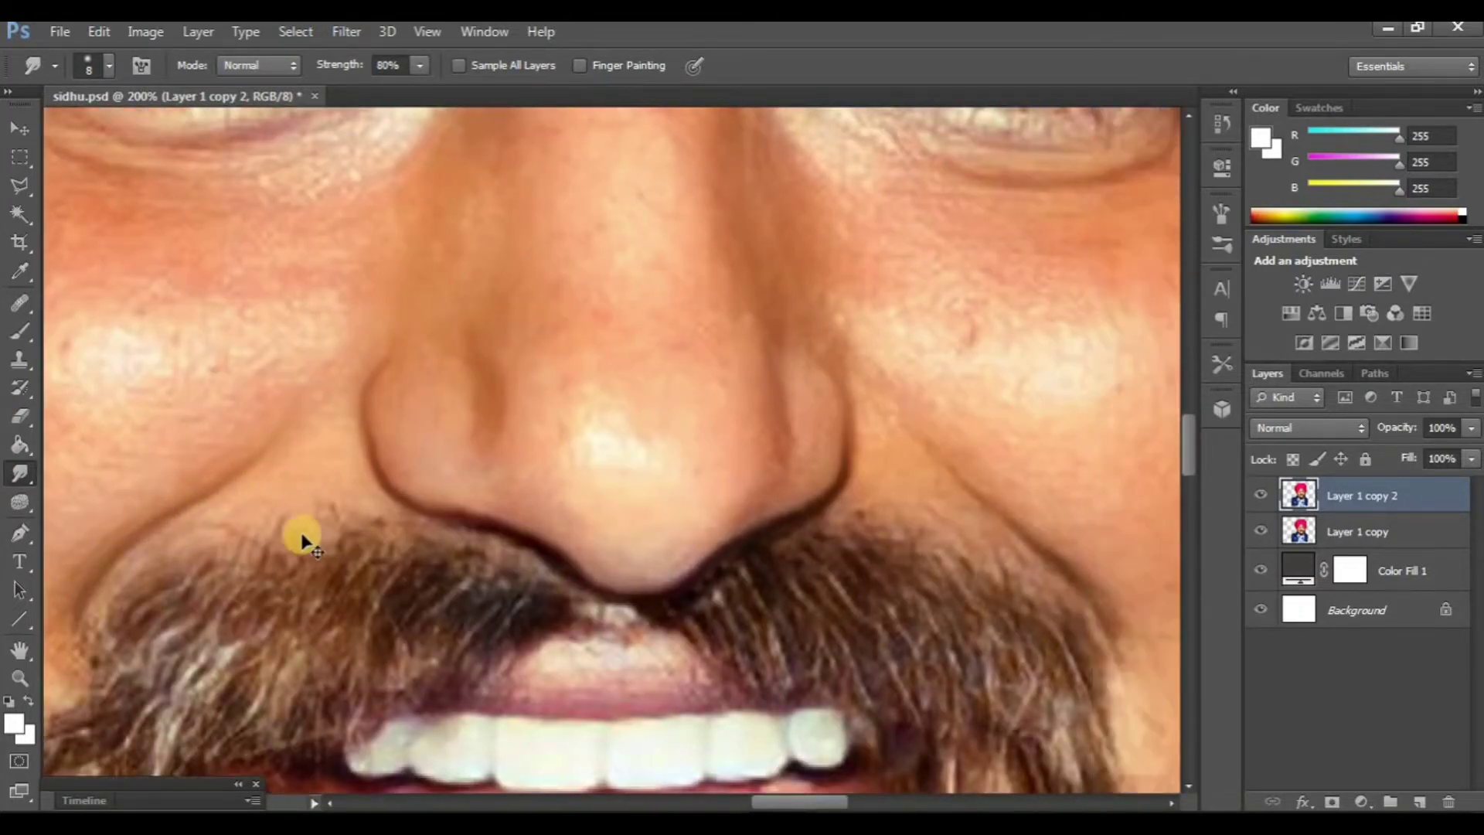
scroll(298, 530, right, 2)
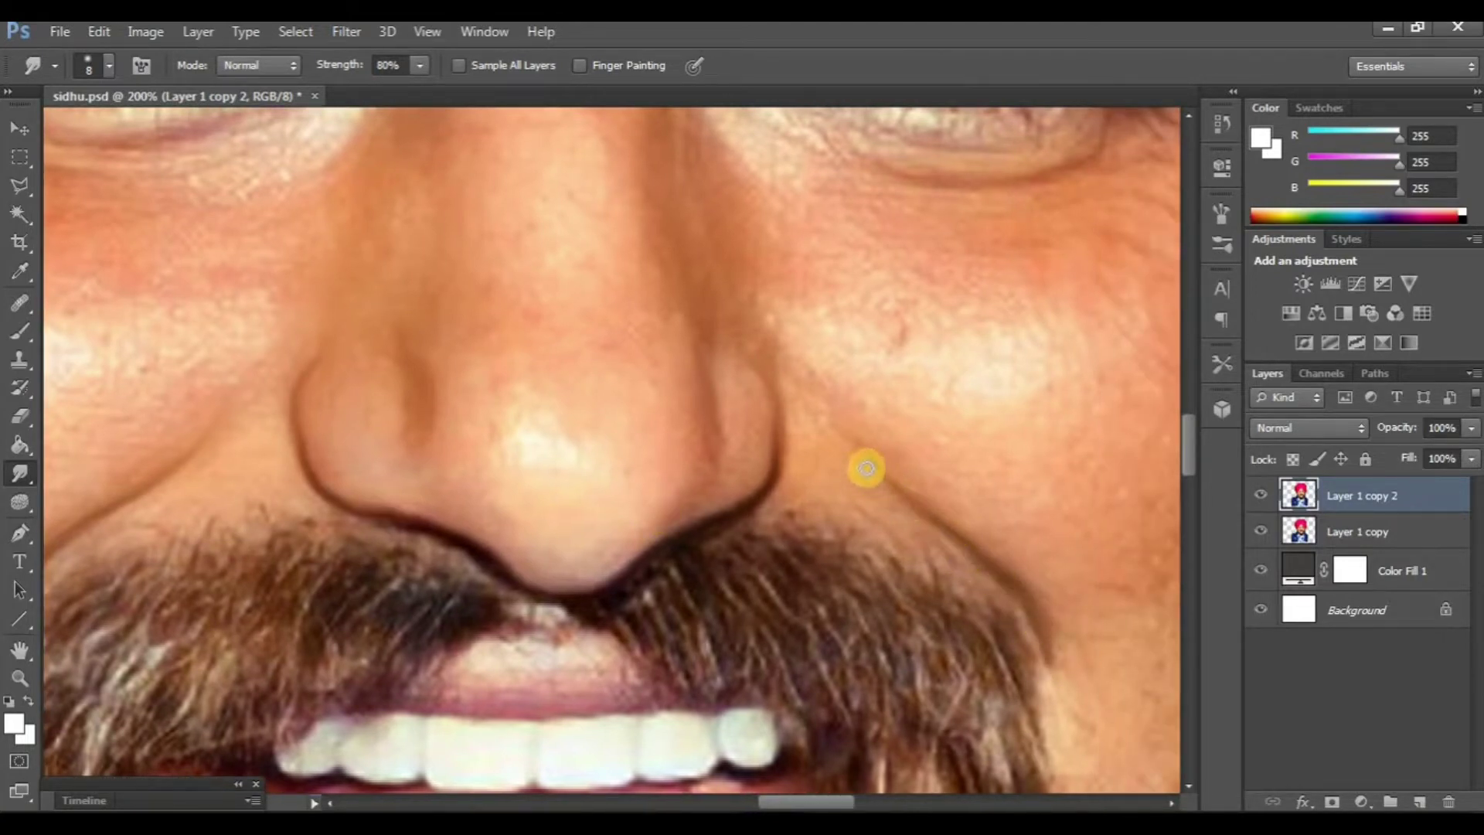
scroll(781, 523, up, 2)
scroll(781, 523, left, 2)
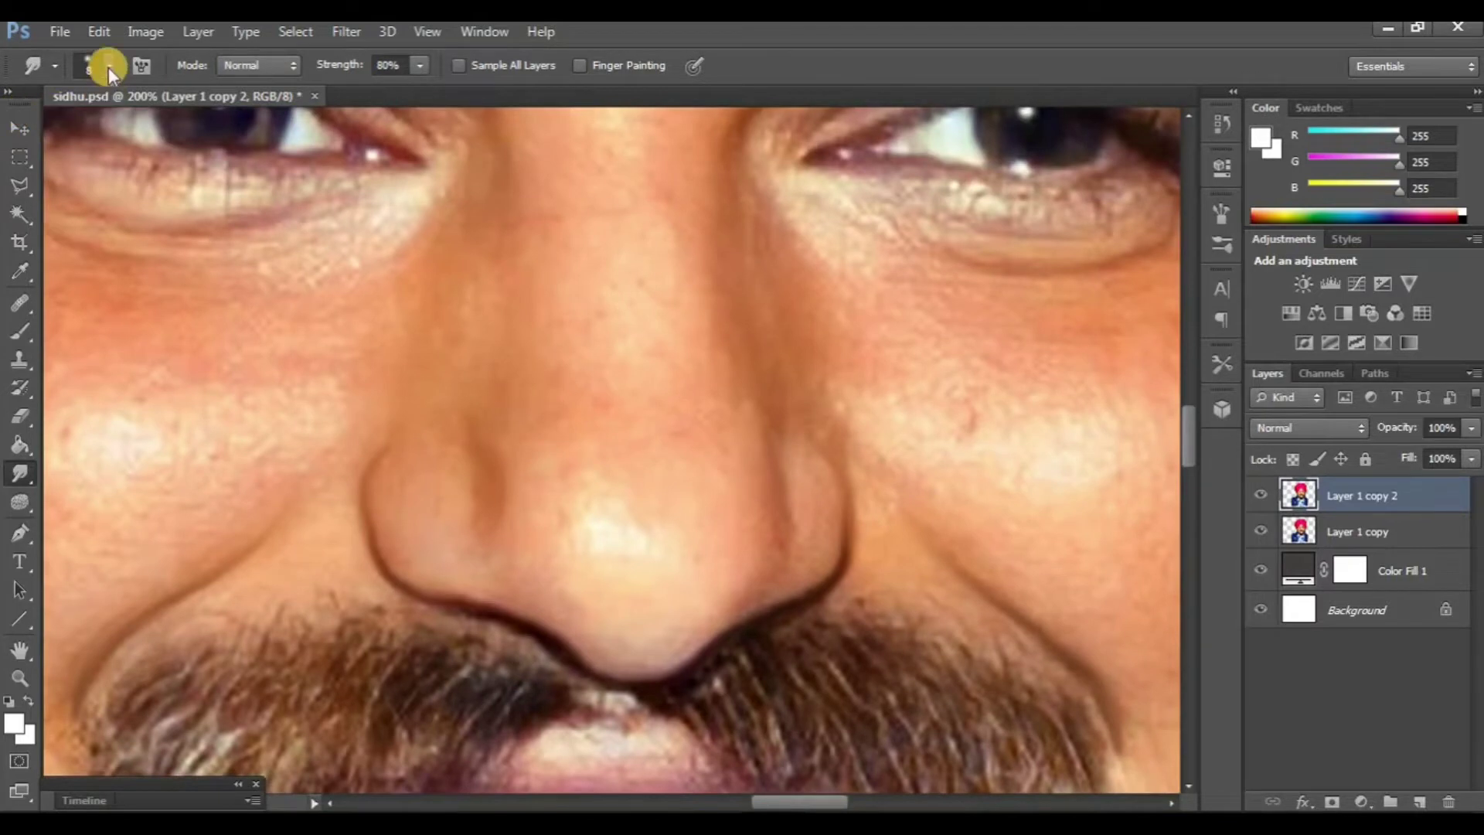
- Give the Smudge tool a large soft tip at 45% strength, slightly reduced in size
click(109, 65)
scroll(246, 303, down, 10)
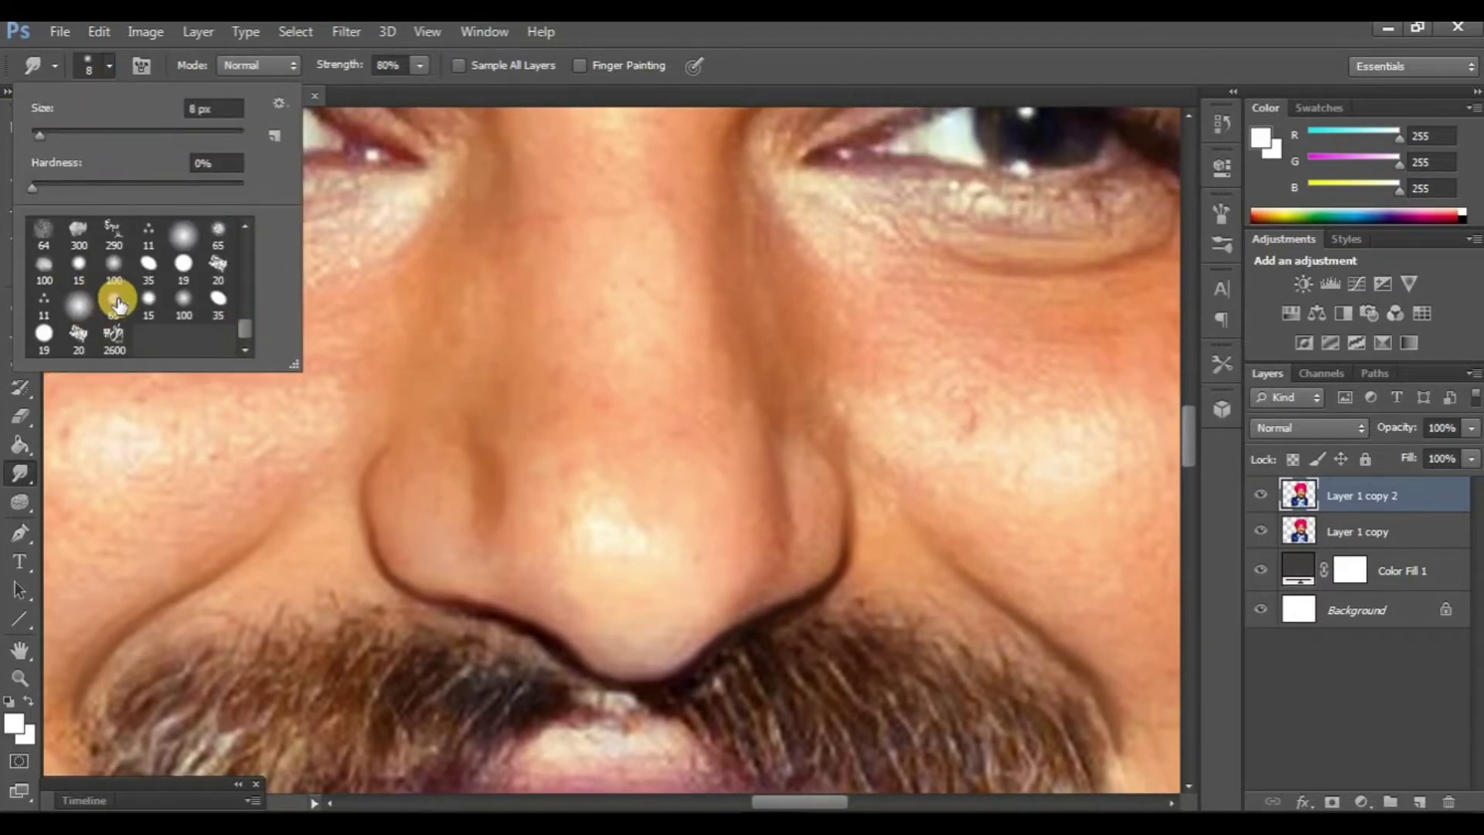
double_click(117, 304)
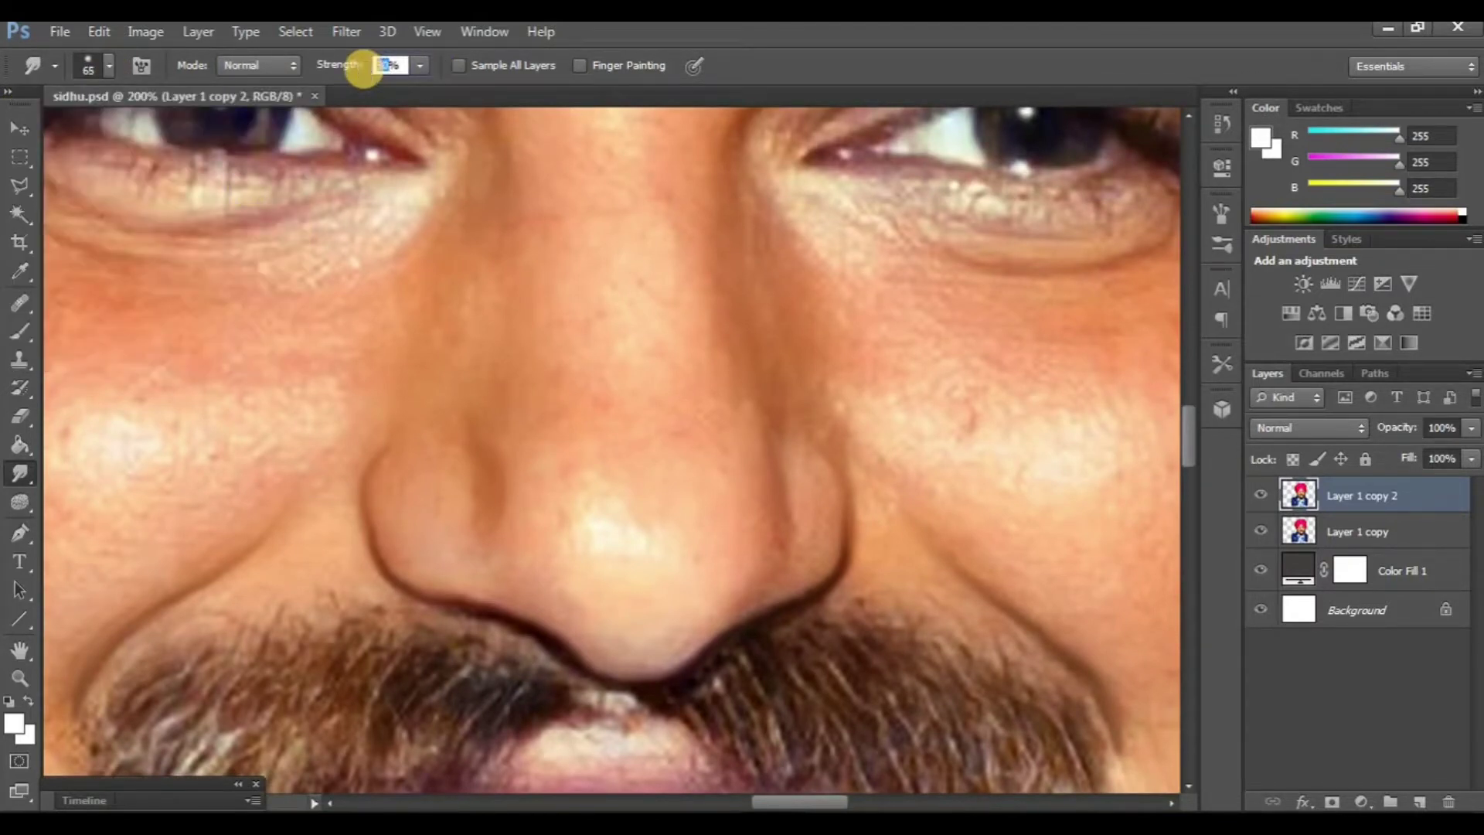
text(45)
scroll(677, 514, right, 1)
key(bracketleft)
key(bracketleft)
key(bracketleft)
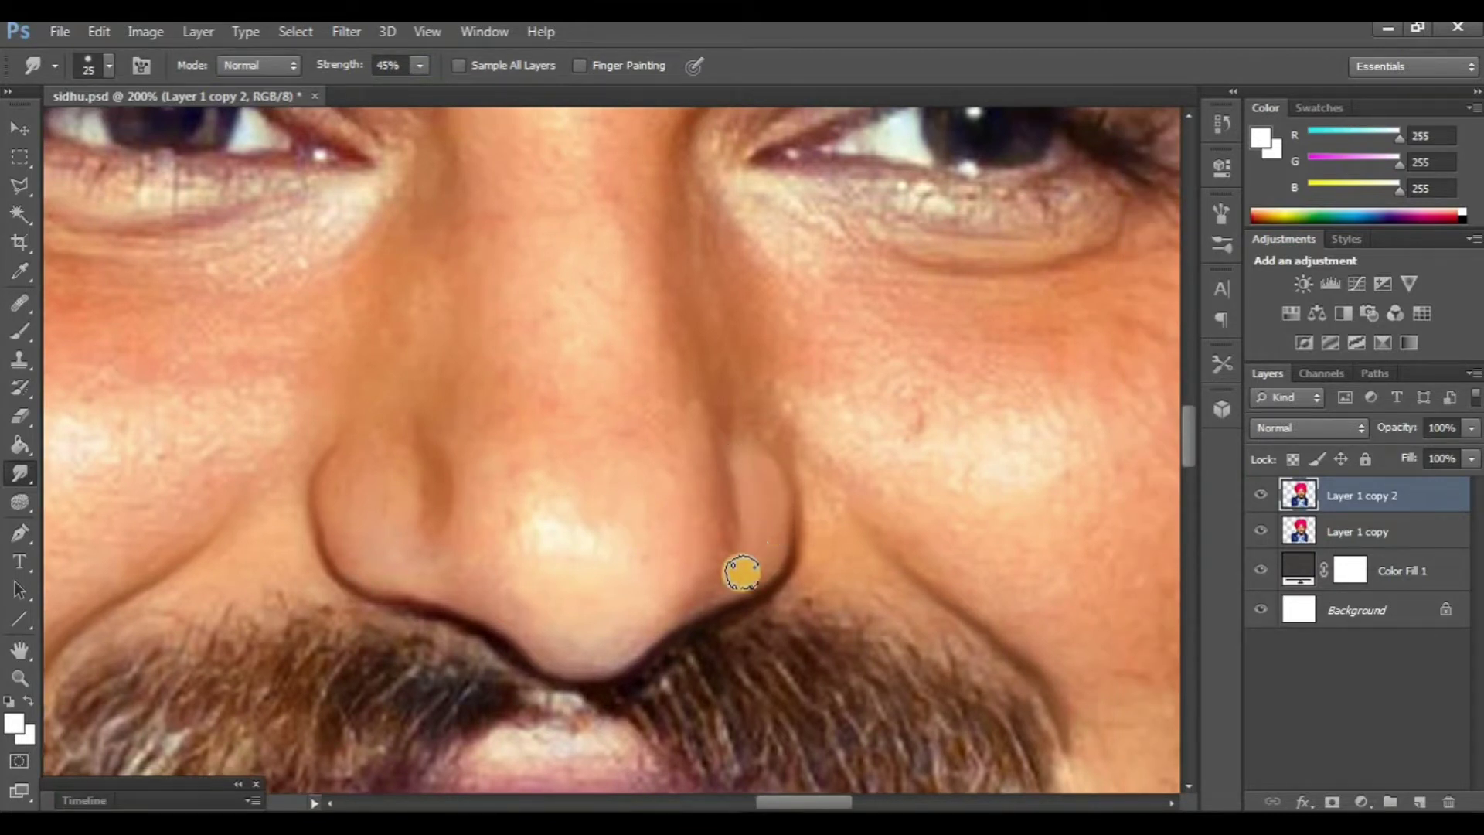
- Blend the nose tip and nostrils into smooth painted skin, shrinking the brush further
scroll(725, 557, down, 1)
scroll(742, 503, left, 2)
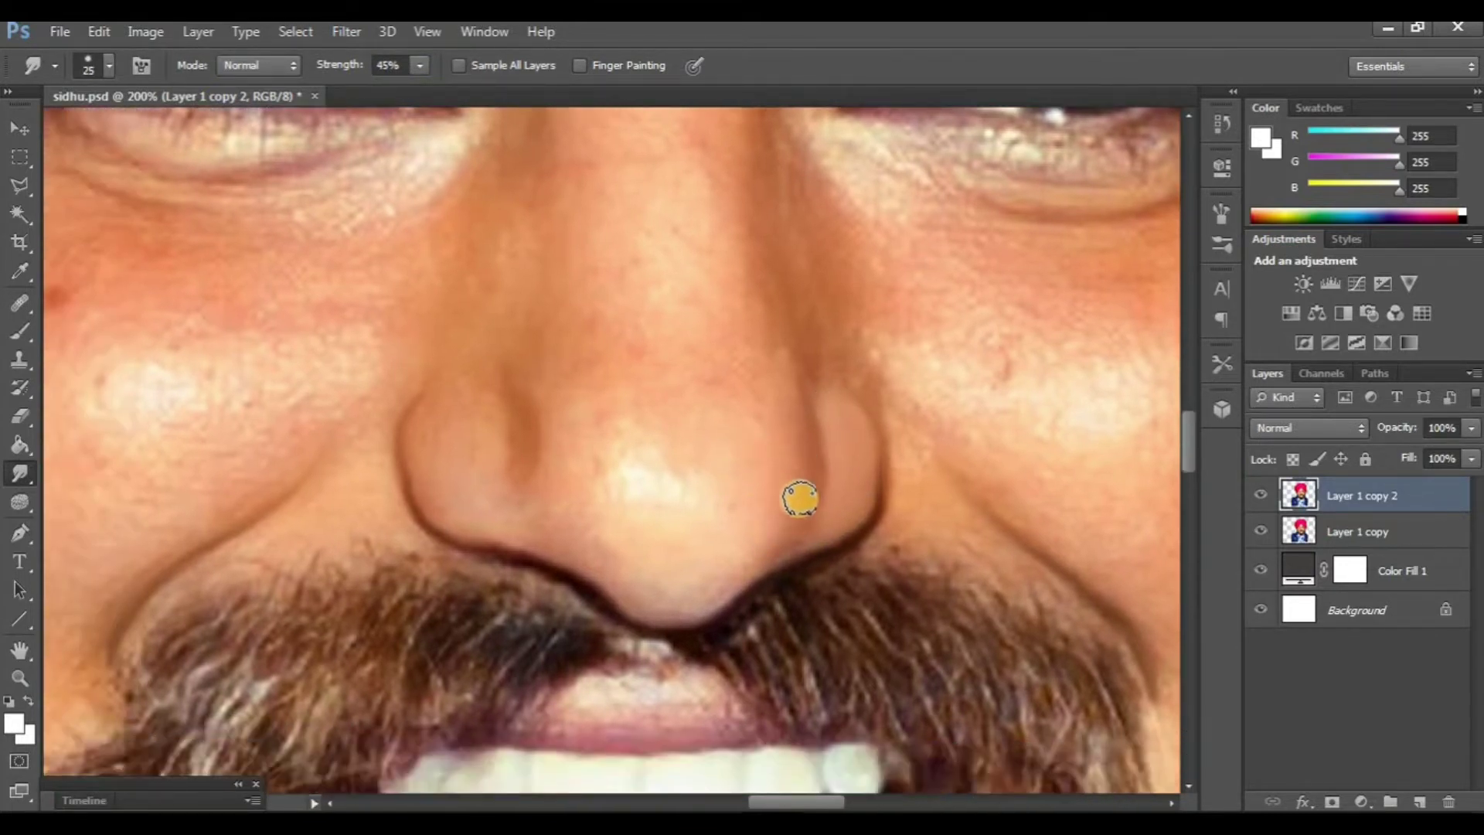
scroll(731, 536, down, 1)
scroll(738, 540, left, 1)
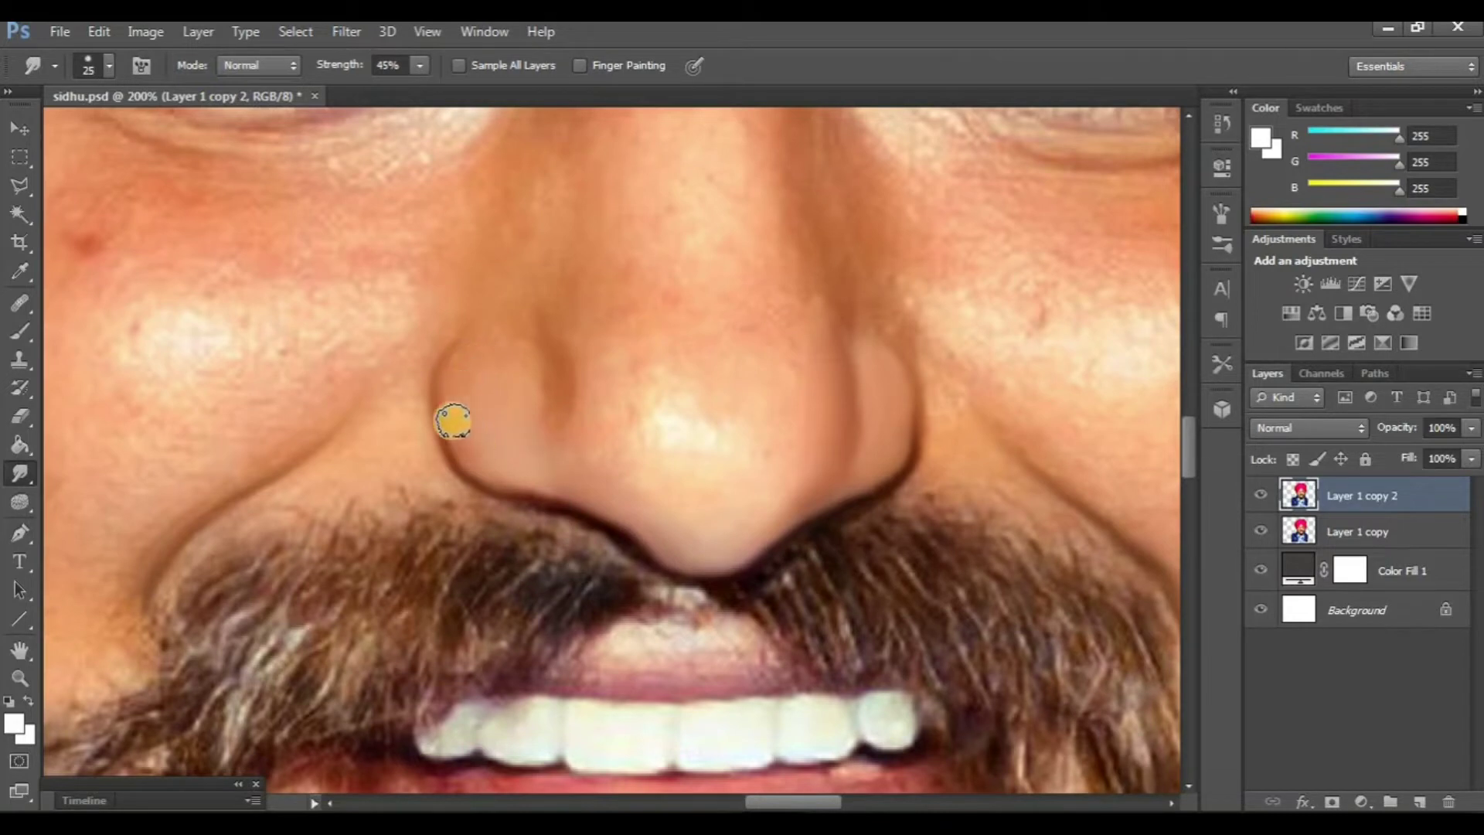
scroll(695, 463, right, 1)
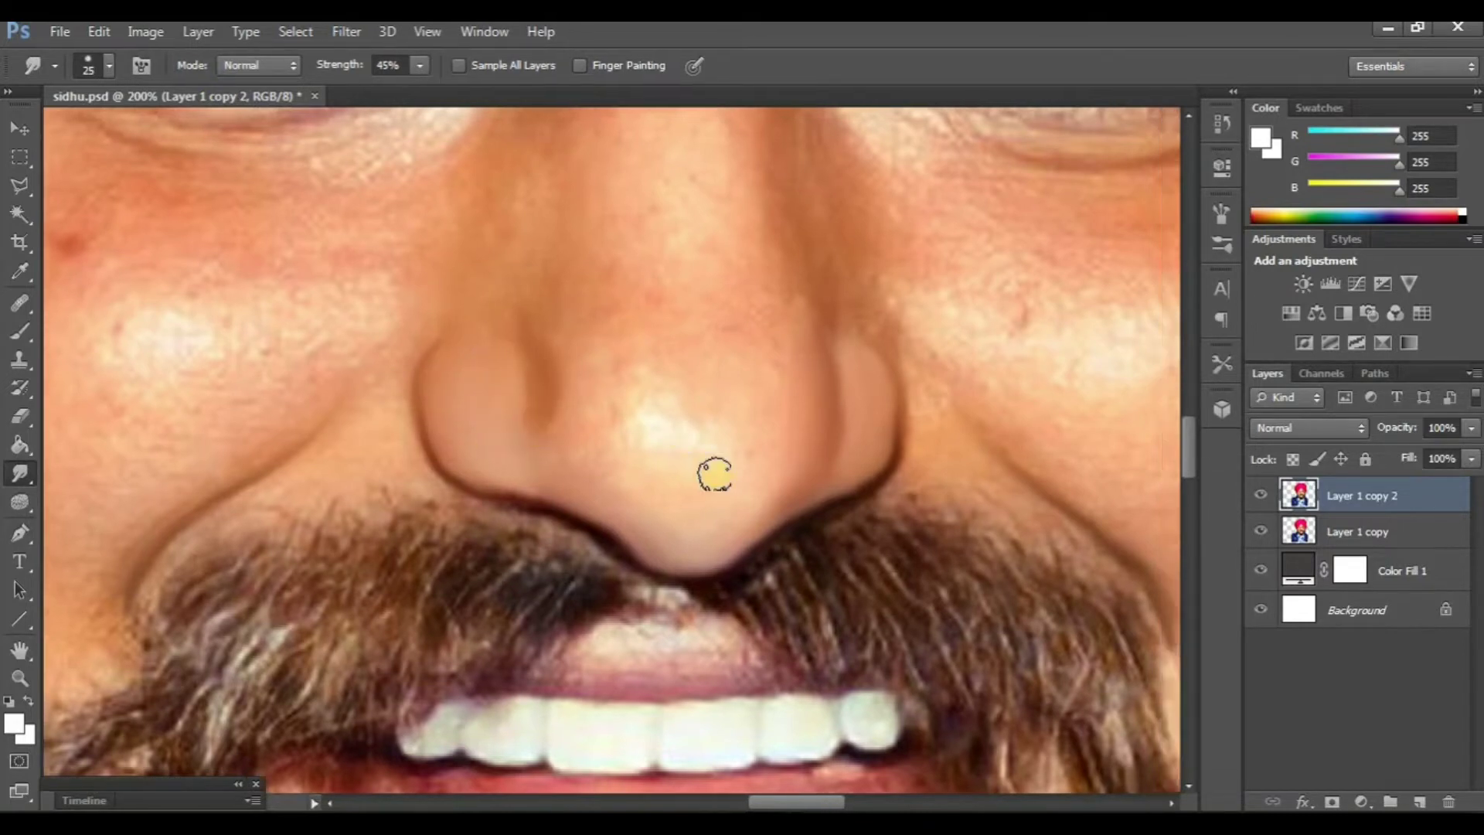
scroll(715, 467, up, 1)
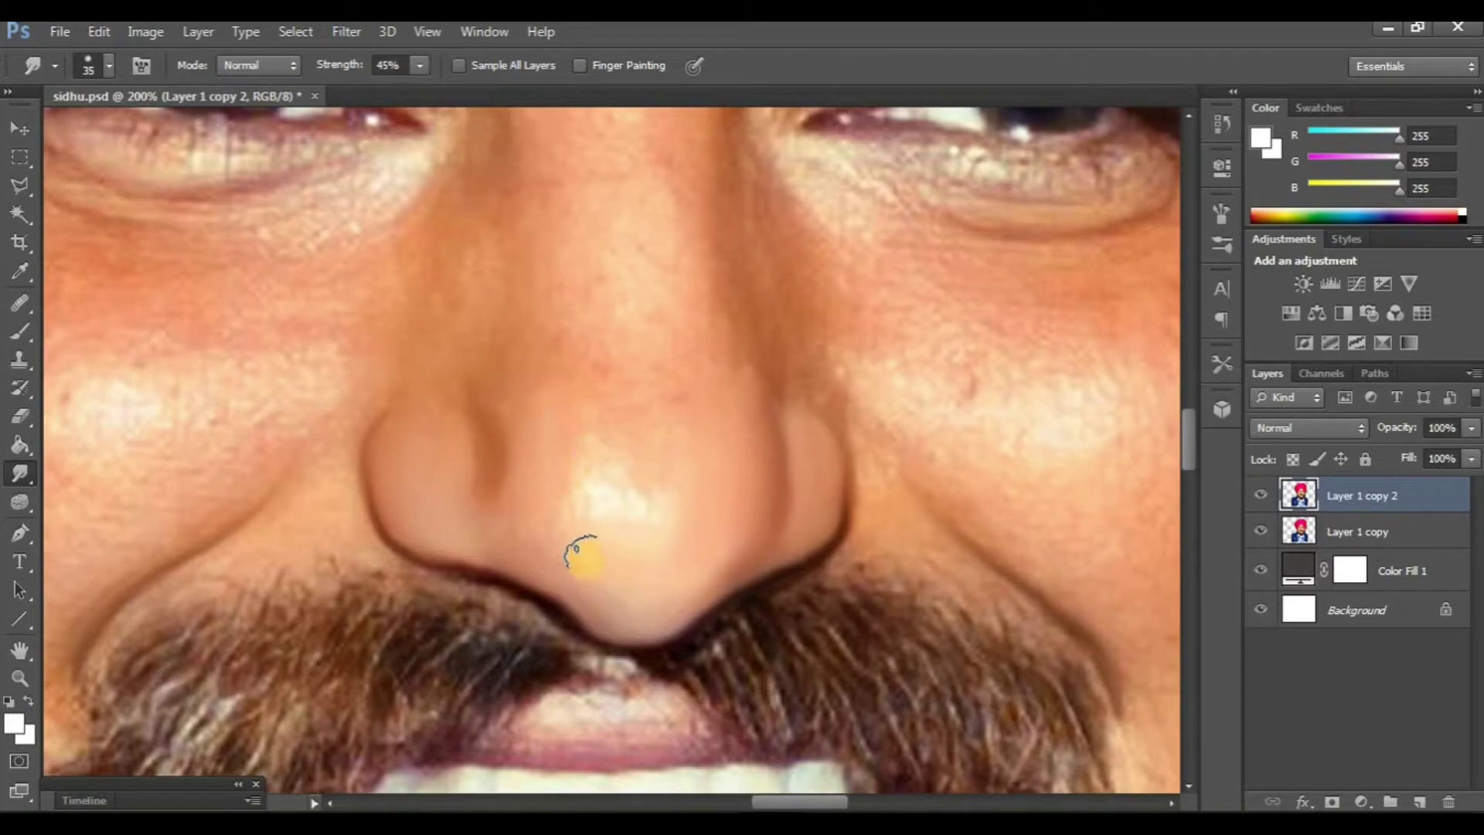
scroll(651, 447, up, 1)
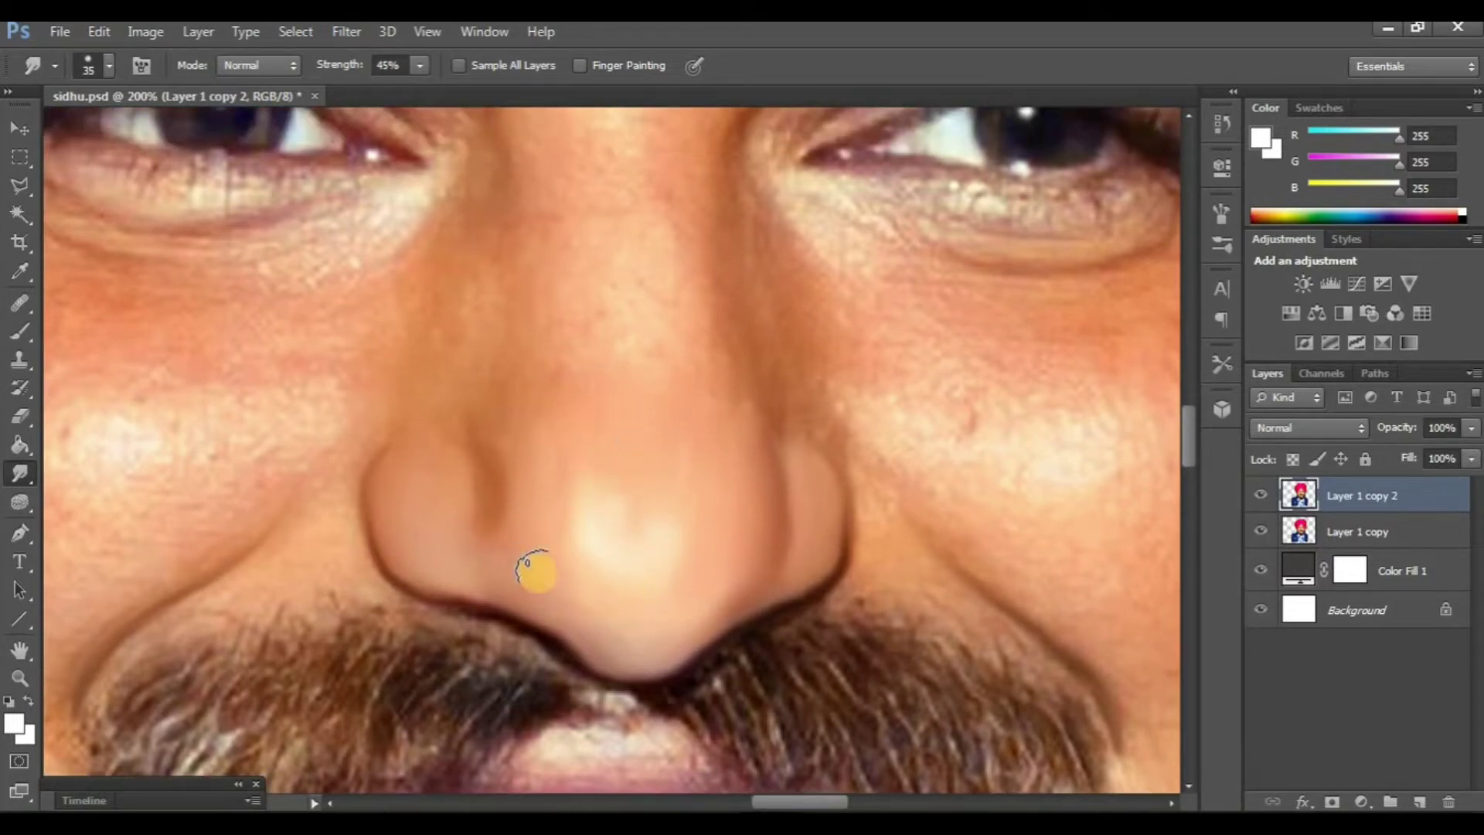
key(bracketleft)
scroll(802, 692, up, 1)
- Enlarge the brush slightly and smooth the skin under the left eye
scroll(795, 679, up, 3)
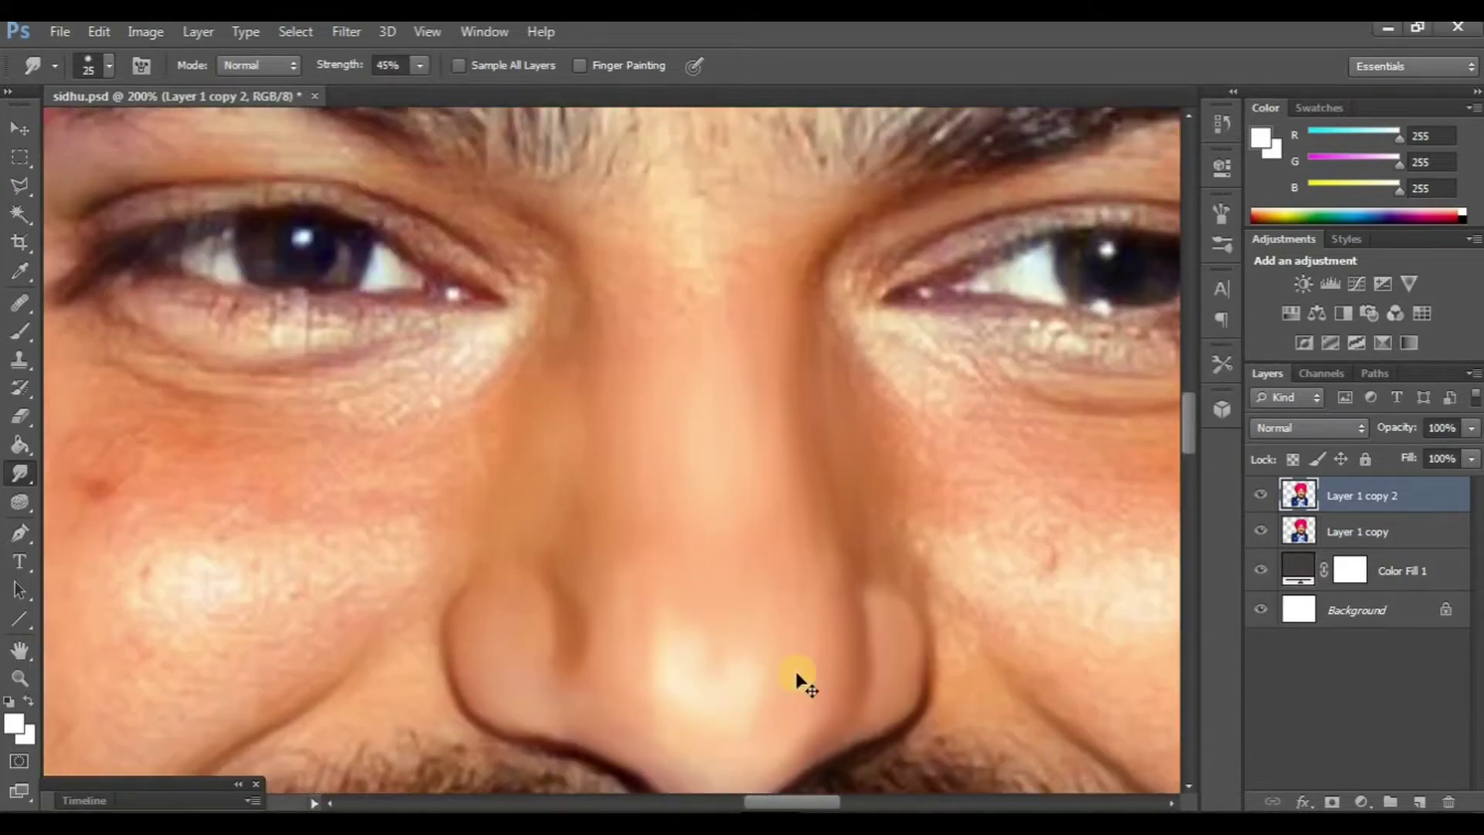
scroll(721, 456, up, 3)
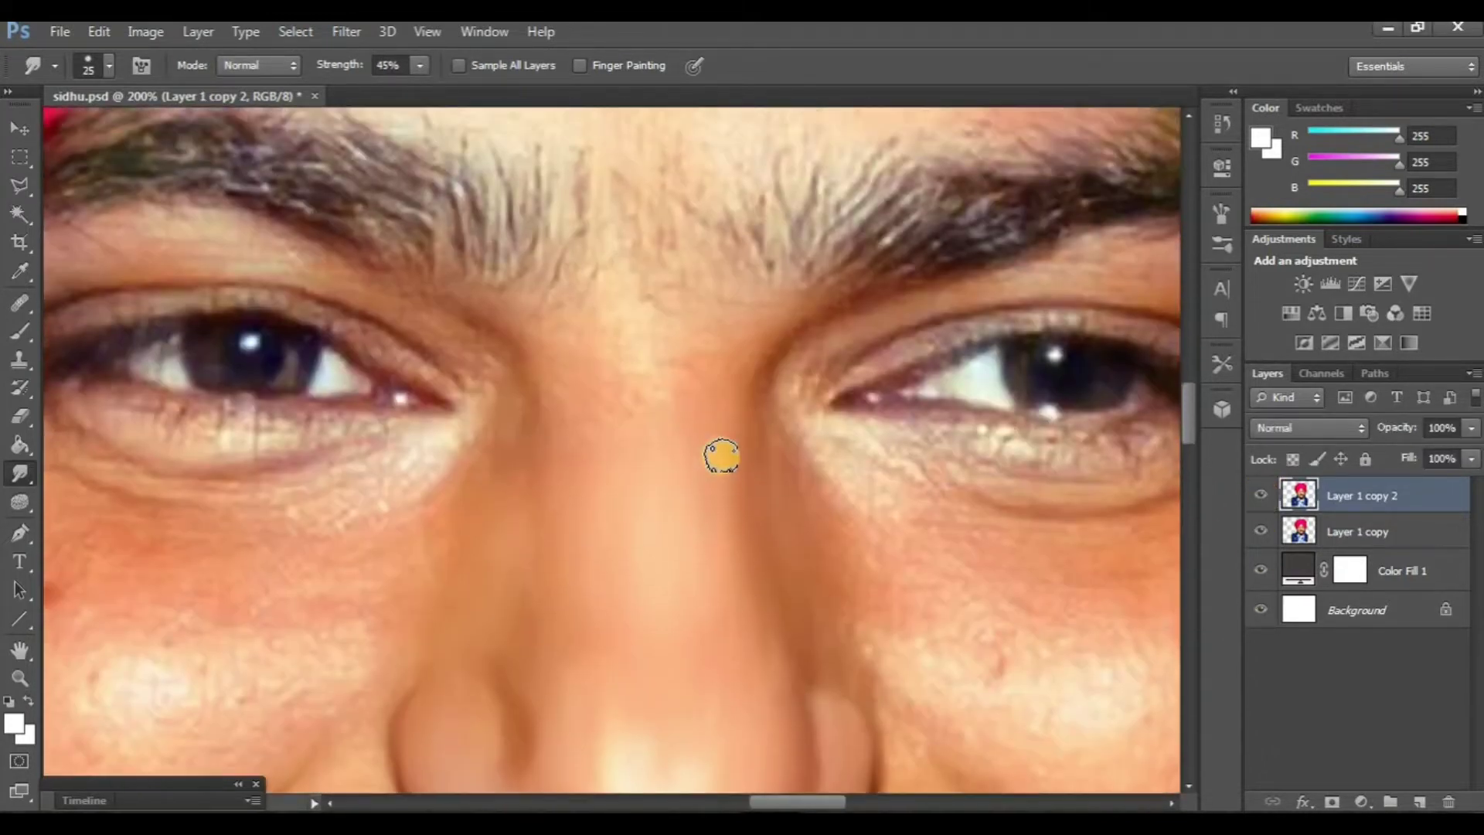
key(bracketright)
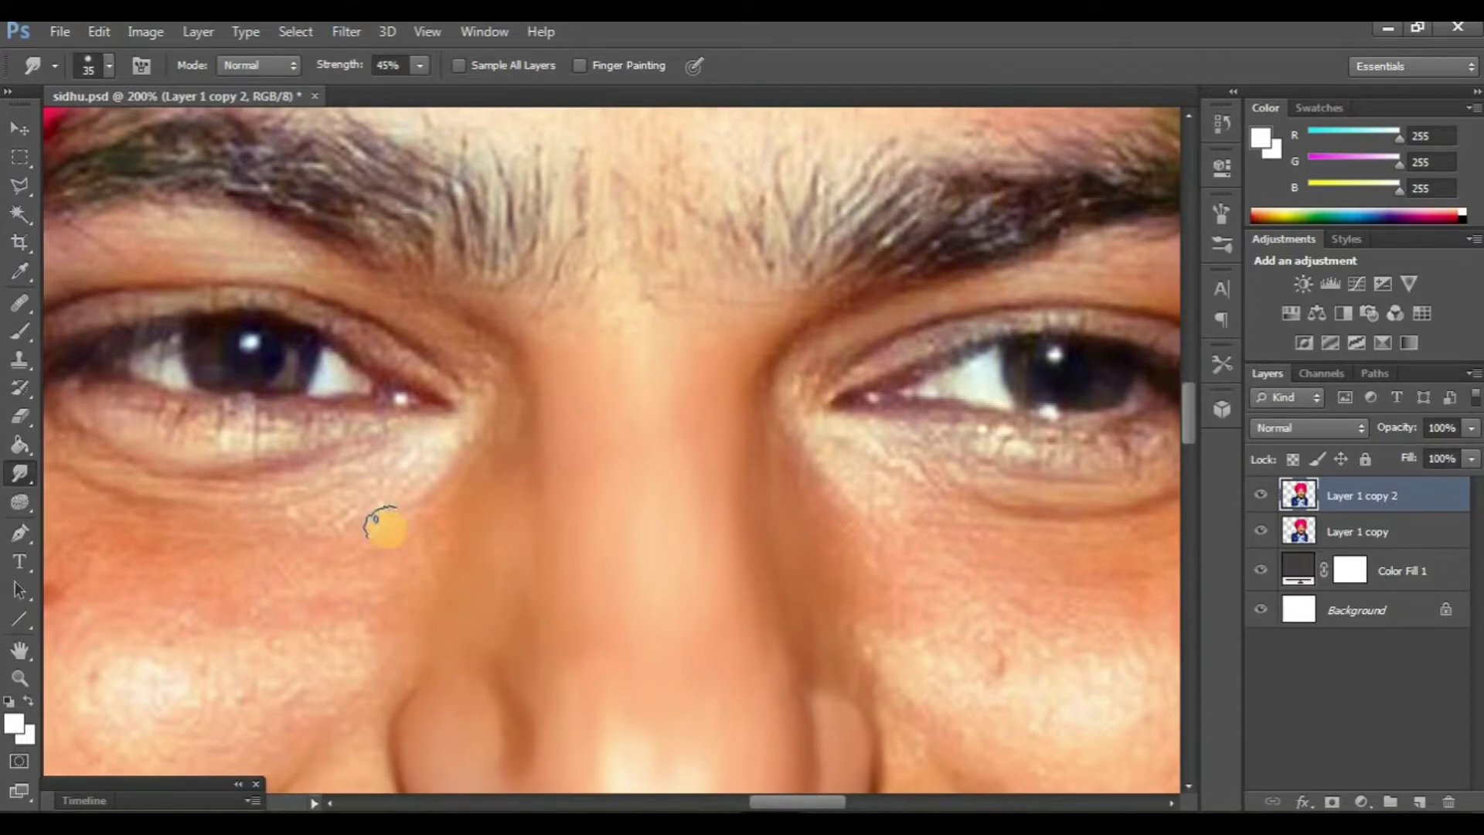
scroll(374, 464, left, 3)
scroll(379, 469, up, 1)
scroll(394, 471, left, 2)
mouse_move(435, 482)
mouse_down()
mouse_move(596, 454)
mouse_move(341, 428)
mouse_move(386, 469)
mouse_up()
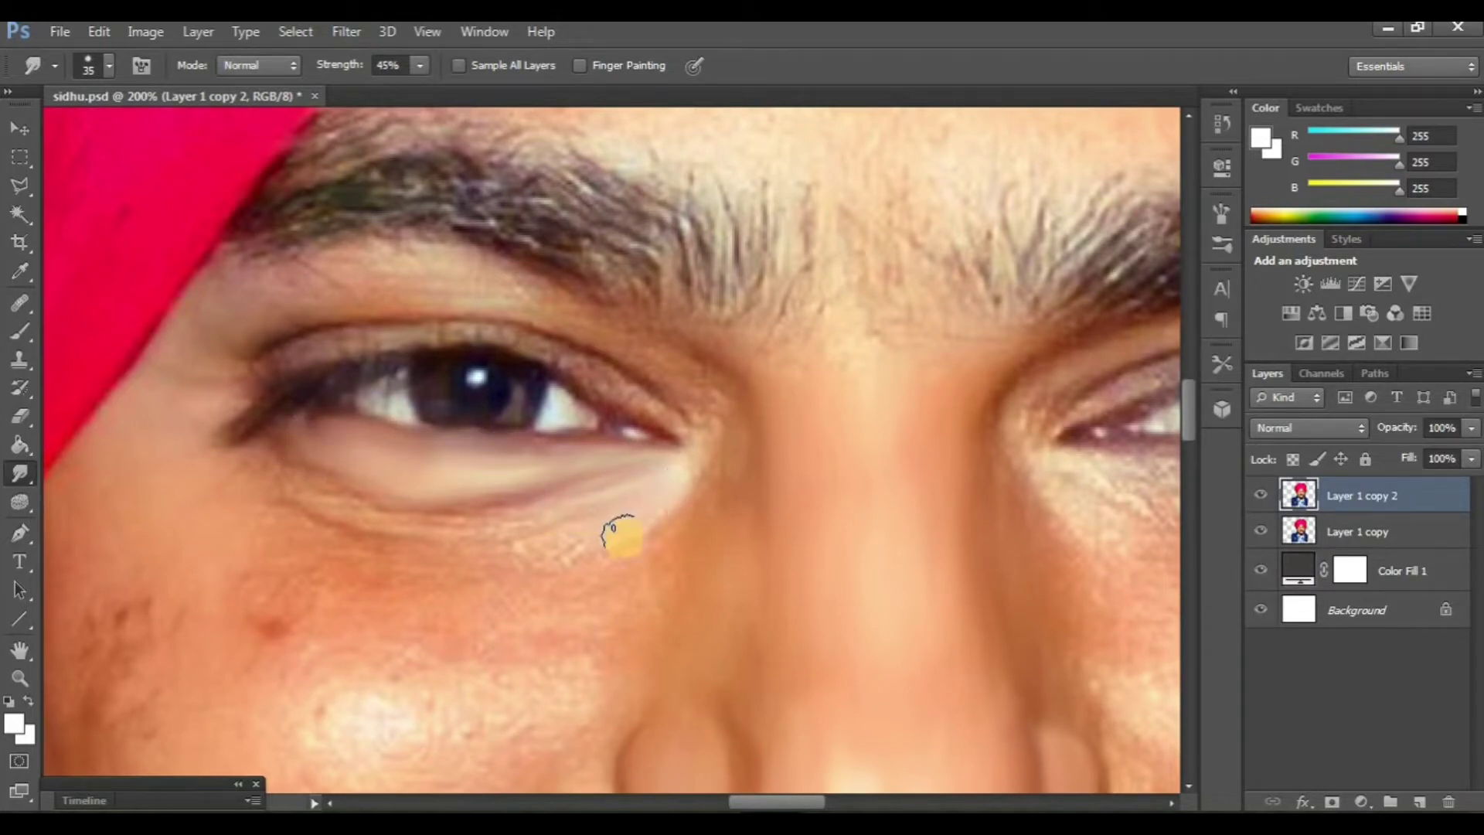
- Smooth the left eye's lower eyelid crease and upper eyelid texture
mouse_move(394, 566)
mouse_down()
mouse_move(401, 520)
mouse_move(294, 484)
mouse_up()
scroll(381, 414, up, 1)
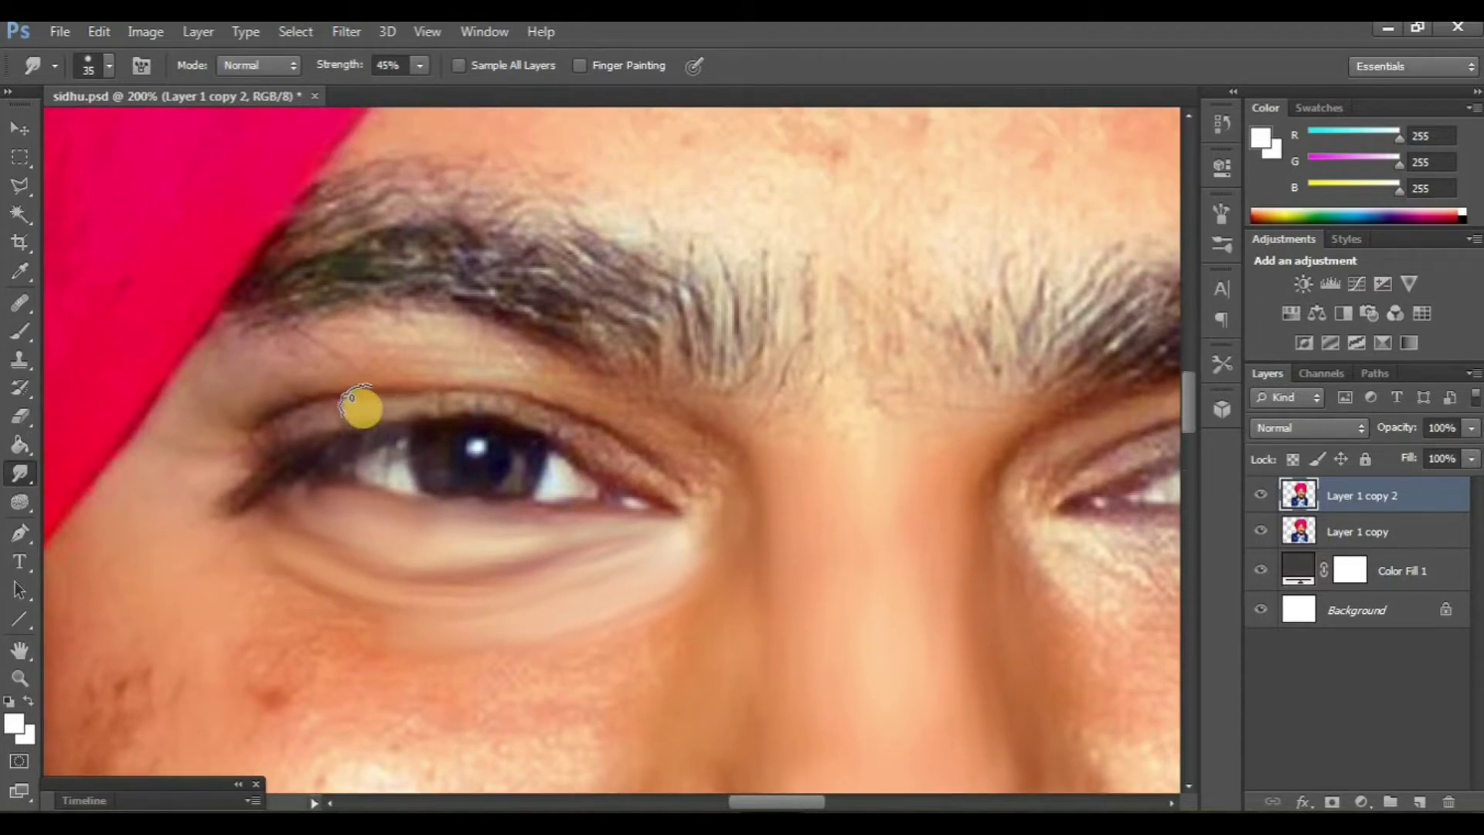
mouse_move(542, 403)
mouse_down()
mouse_move(605, 453)
mouse_move(629, 414)
mouse_move(758, 468)
mouse_up()
scroll(533, 434, up, 1)
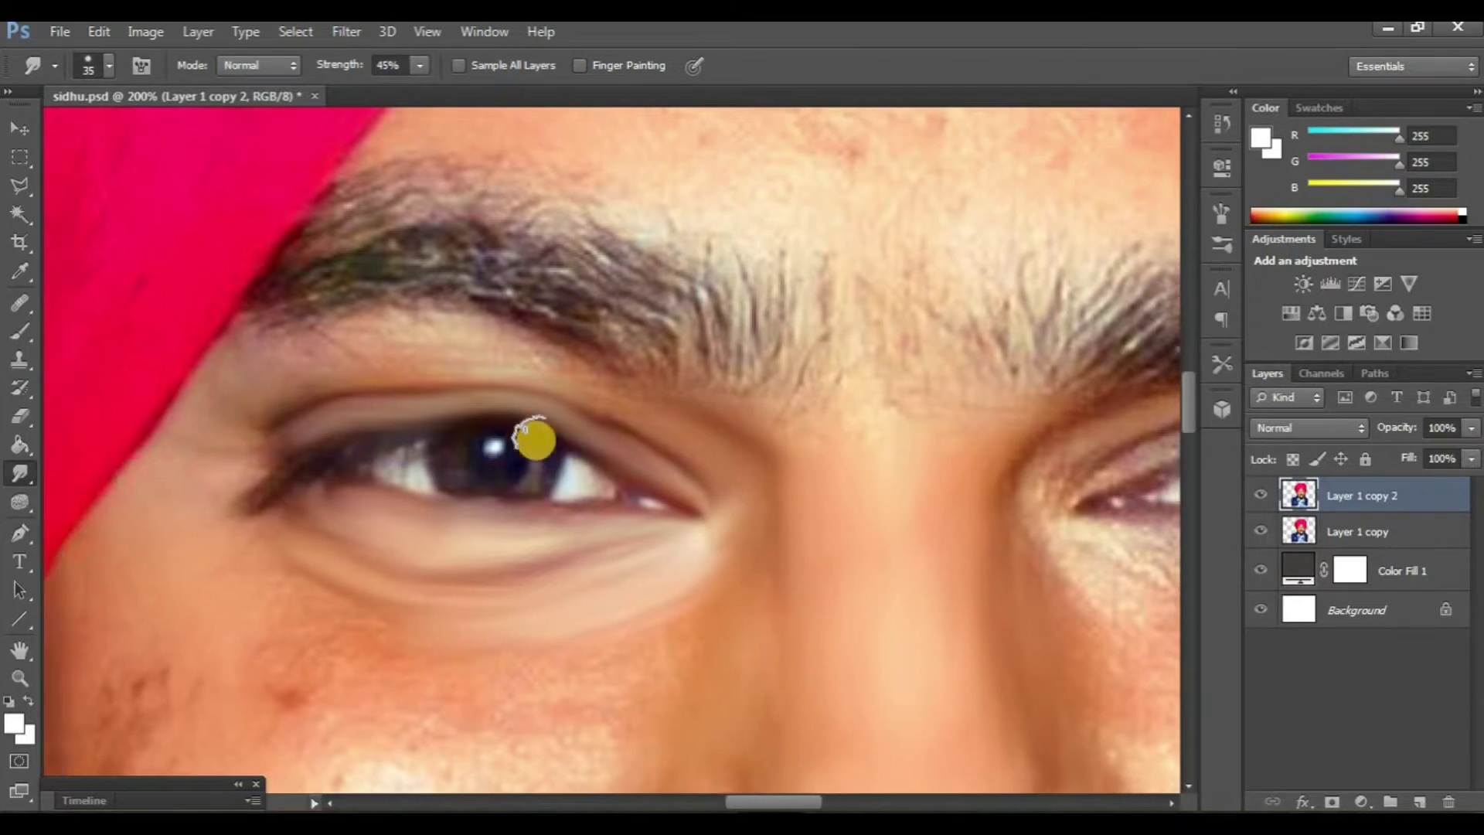
scroll(602, 456, left, 1)
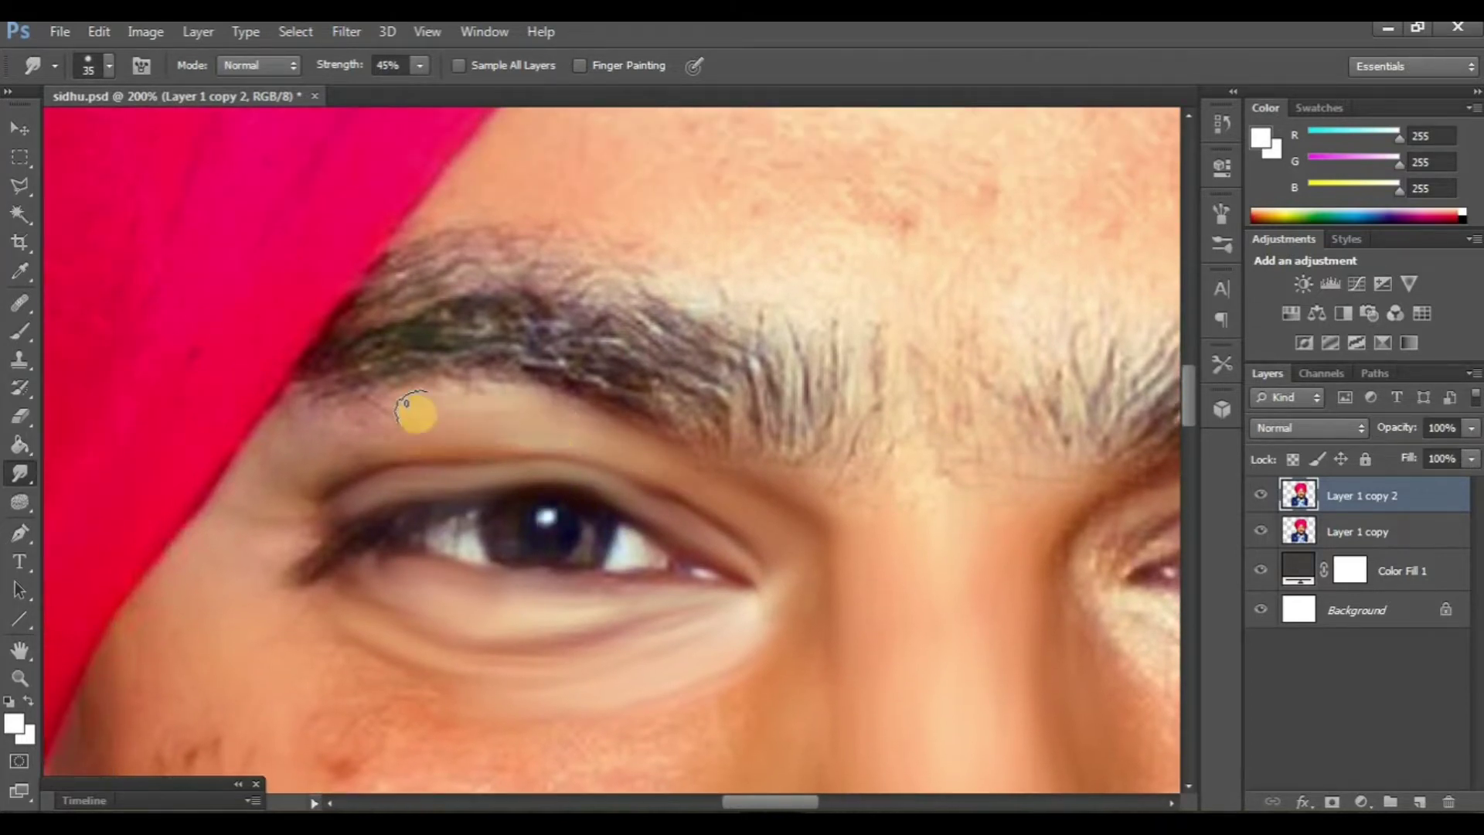
scroll(622, 583, down, 5)
- Toggle Layer 1 copy 2 to compare, then smooth the speckled skin under the right eye
scroll(614, 603, down, 2)
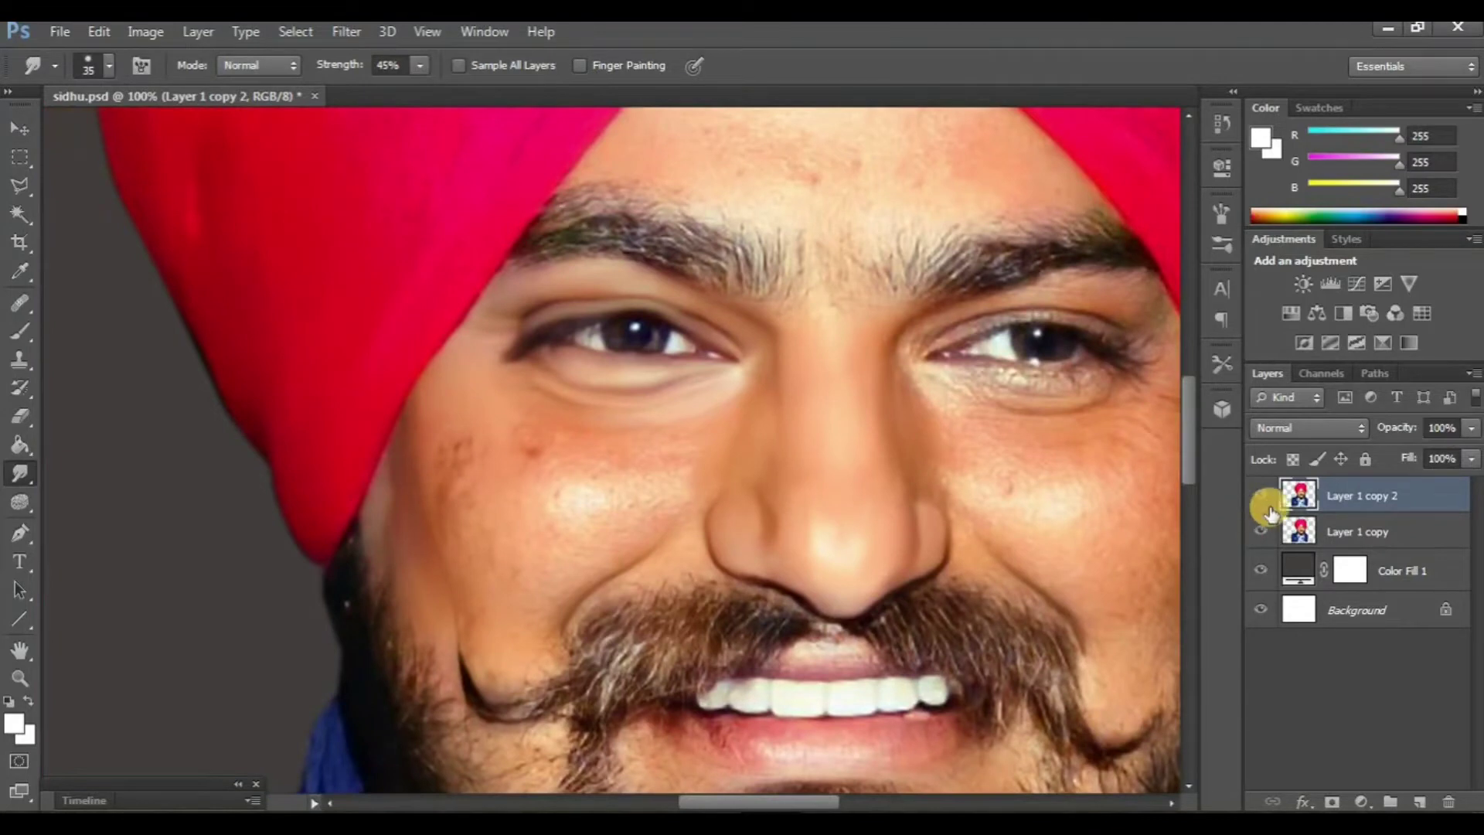
click(1267, 497)
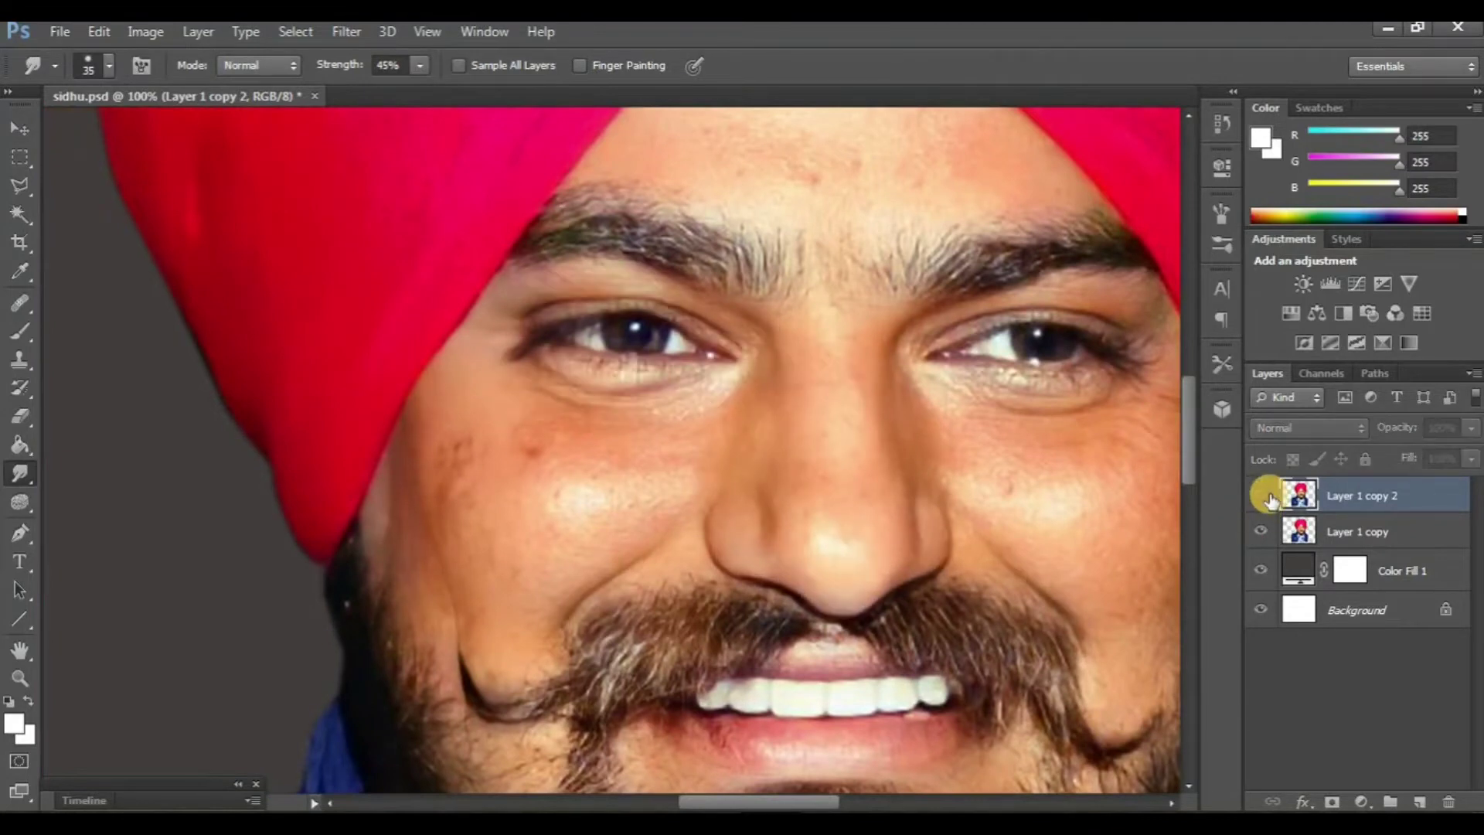
click(1268, 497)
scroll(671, 562, up, 5)
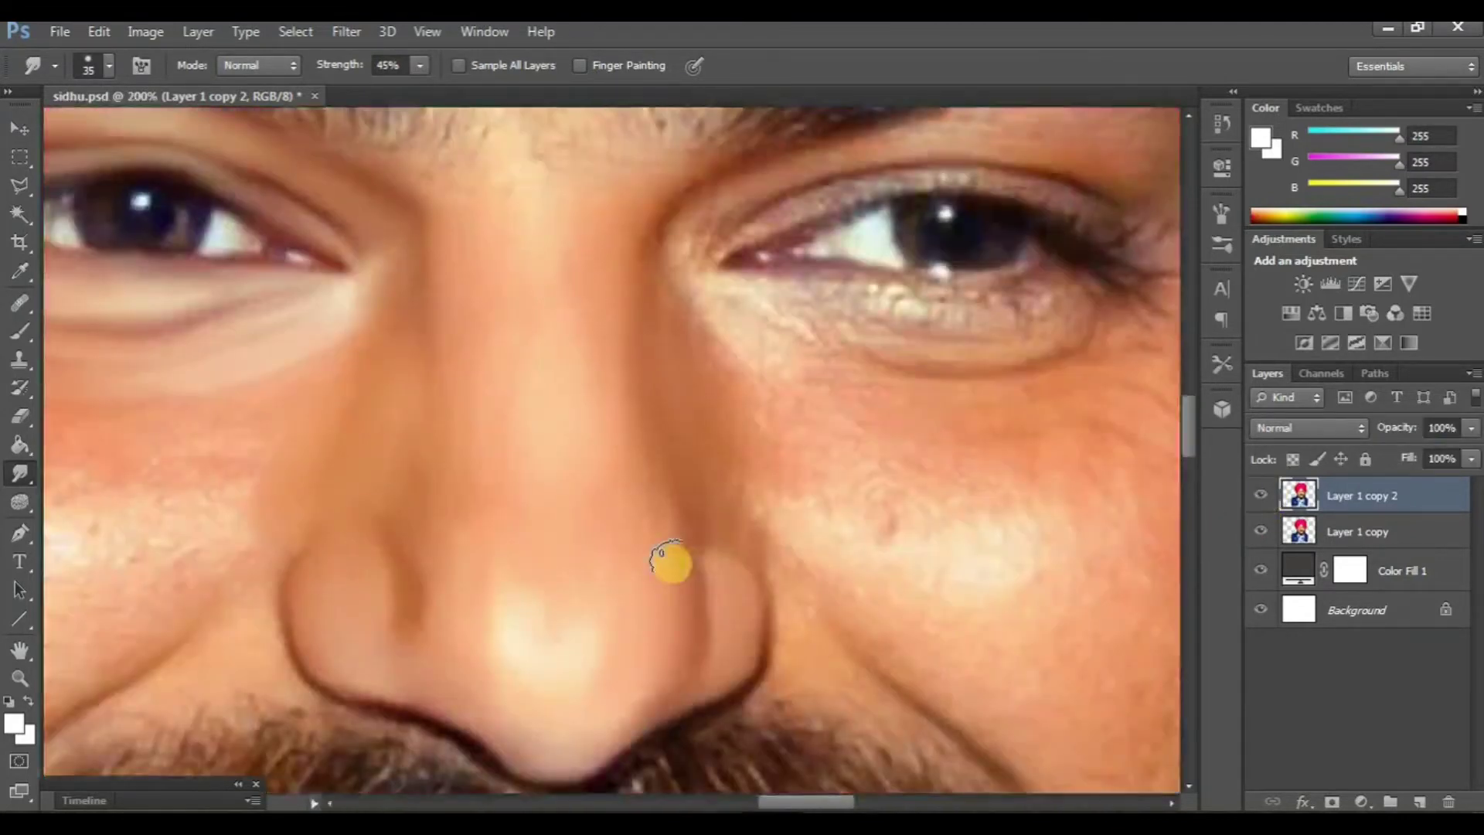
scroll(670, 563, up, 2)
scroll(671, 562, right, 2)
scroll(728, 540, up, 3)
scroll(728, 539, right, 2)
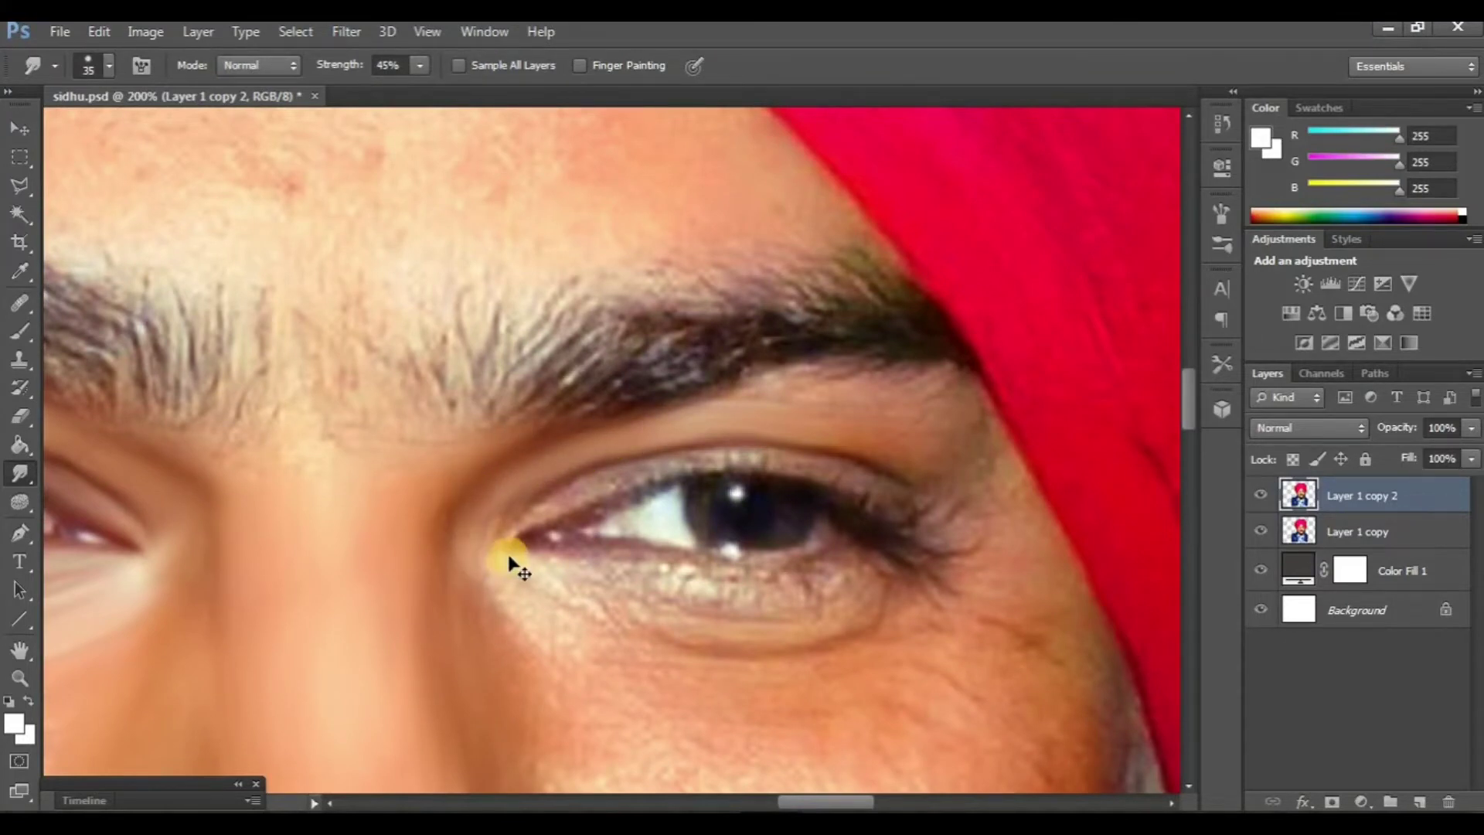
scroll(509, 558, down, 2)
scroll(508, 558, right, 1)
drag(514, 469, 792, 498)
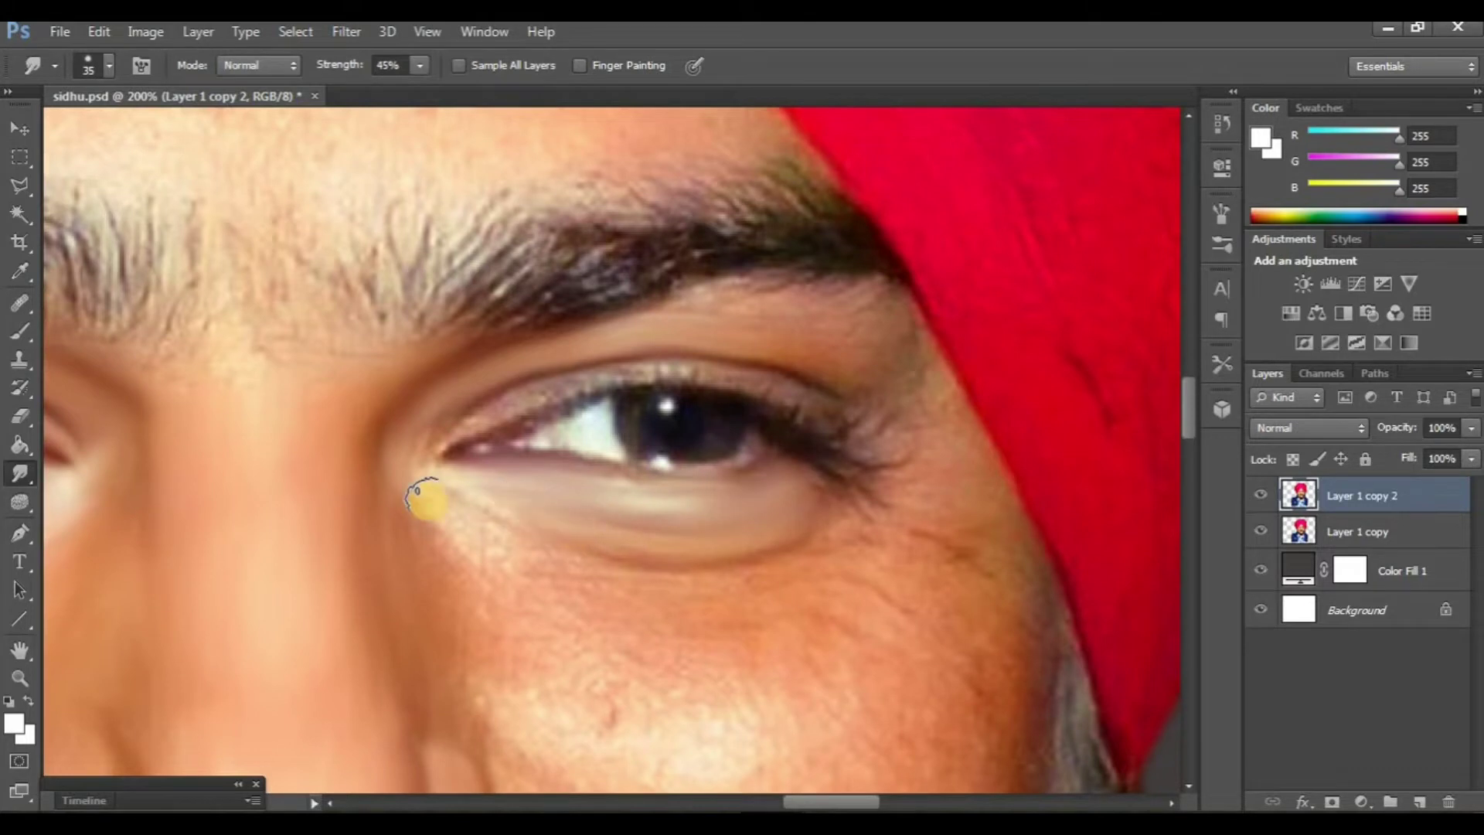
- Smooth the right eye's upper eyelid crease and lash line
scroll(595, 497, up, 1)
scroll(596, 497, right, 1)
mouse_move(630, 417)
mouse_down()
mouse_move(817, 463)
mouse_move(546, 424)
mouse_move(421, 490)
mouse_move(584, 483)
mouse_up()
scroll(585, 485, right, 1)
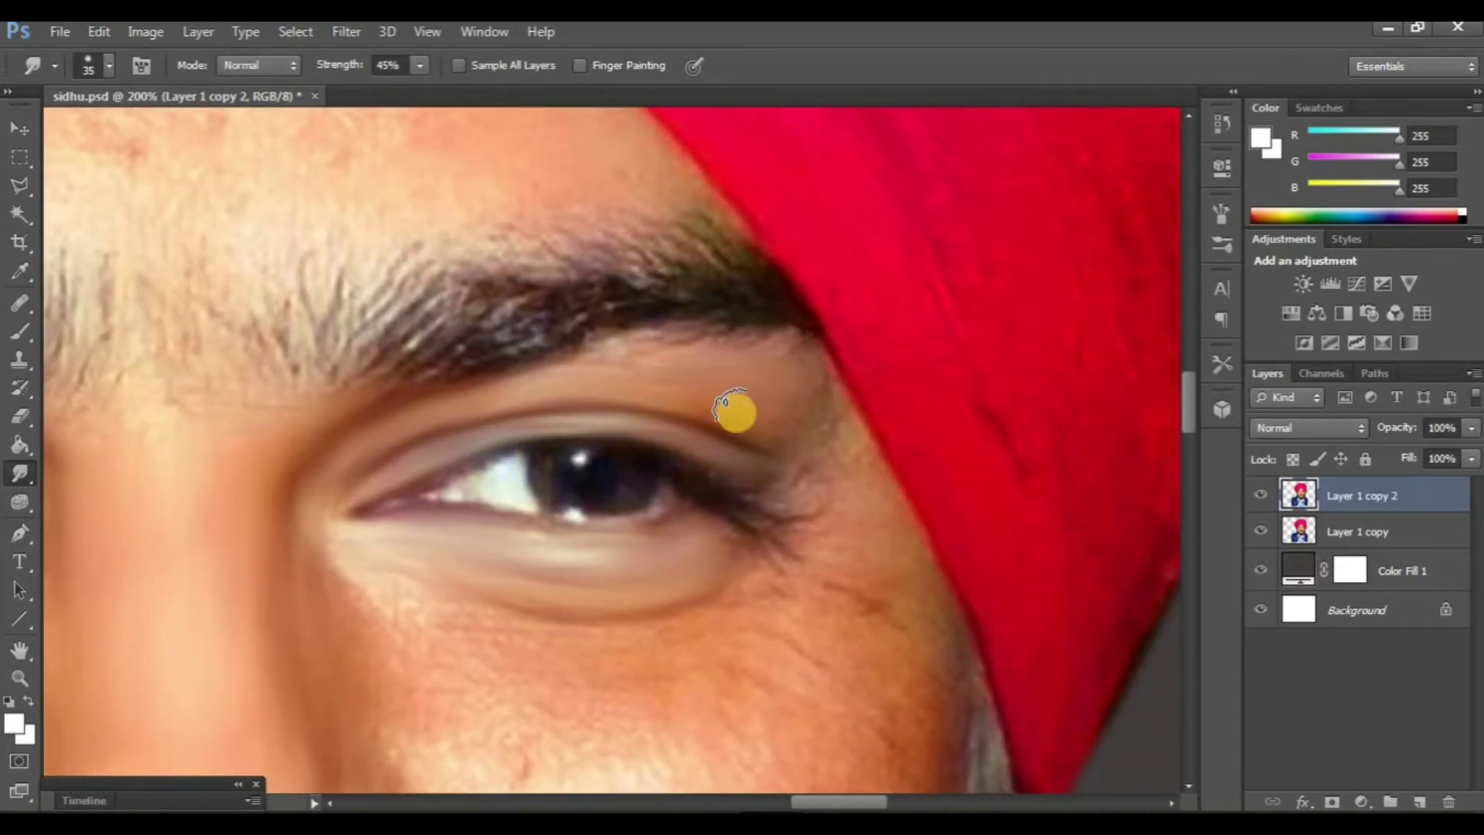
- Duplicate the smoothed layer into Layer 1 copy 3 and hide Layer 1 copy
key(ctrl+minus)
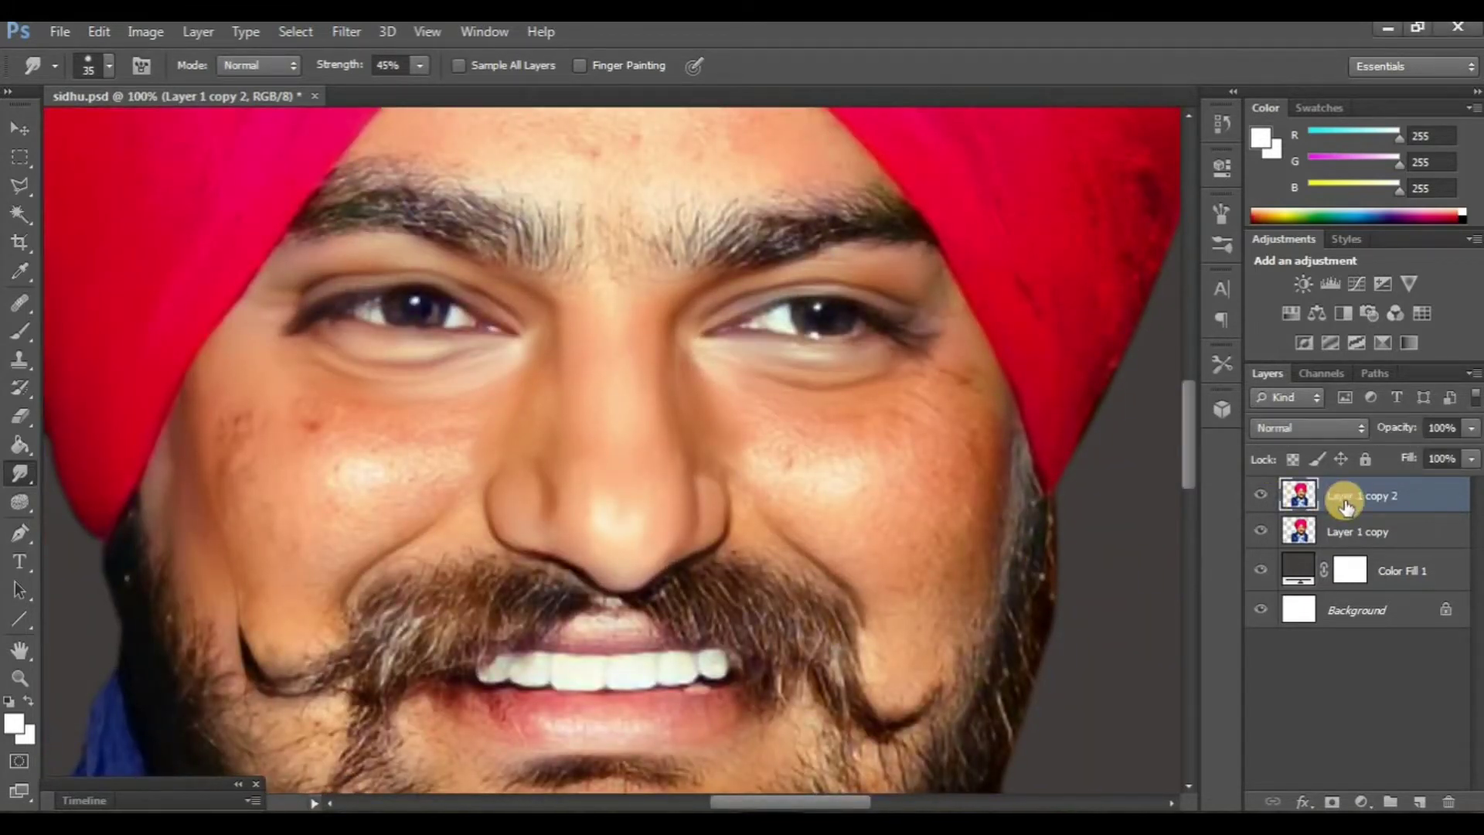
key(ctrl+j)
click(1260, 568)
- Smudge away the left cheek's red spot, pores near the turban, and the nose crease shading
key(ctrl+plus)
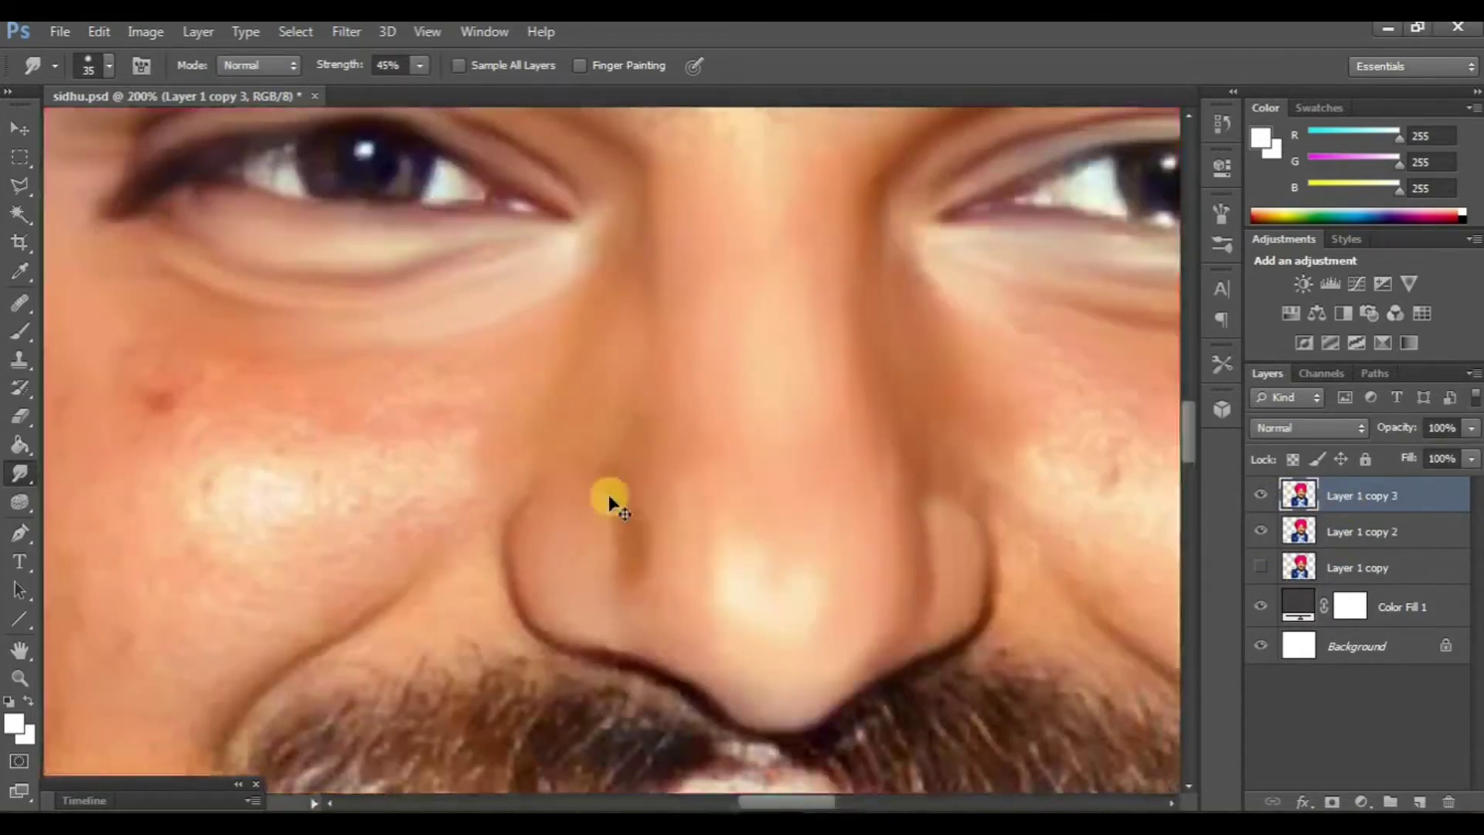
scroll(653, 418, left, 3)
scroll(657, 425, down, 2)
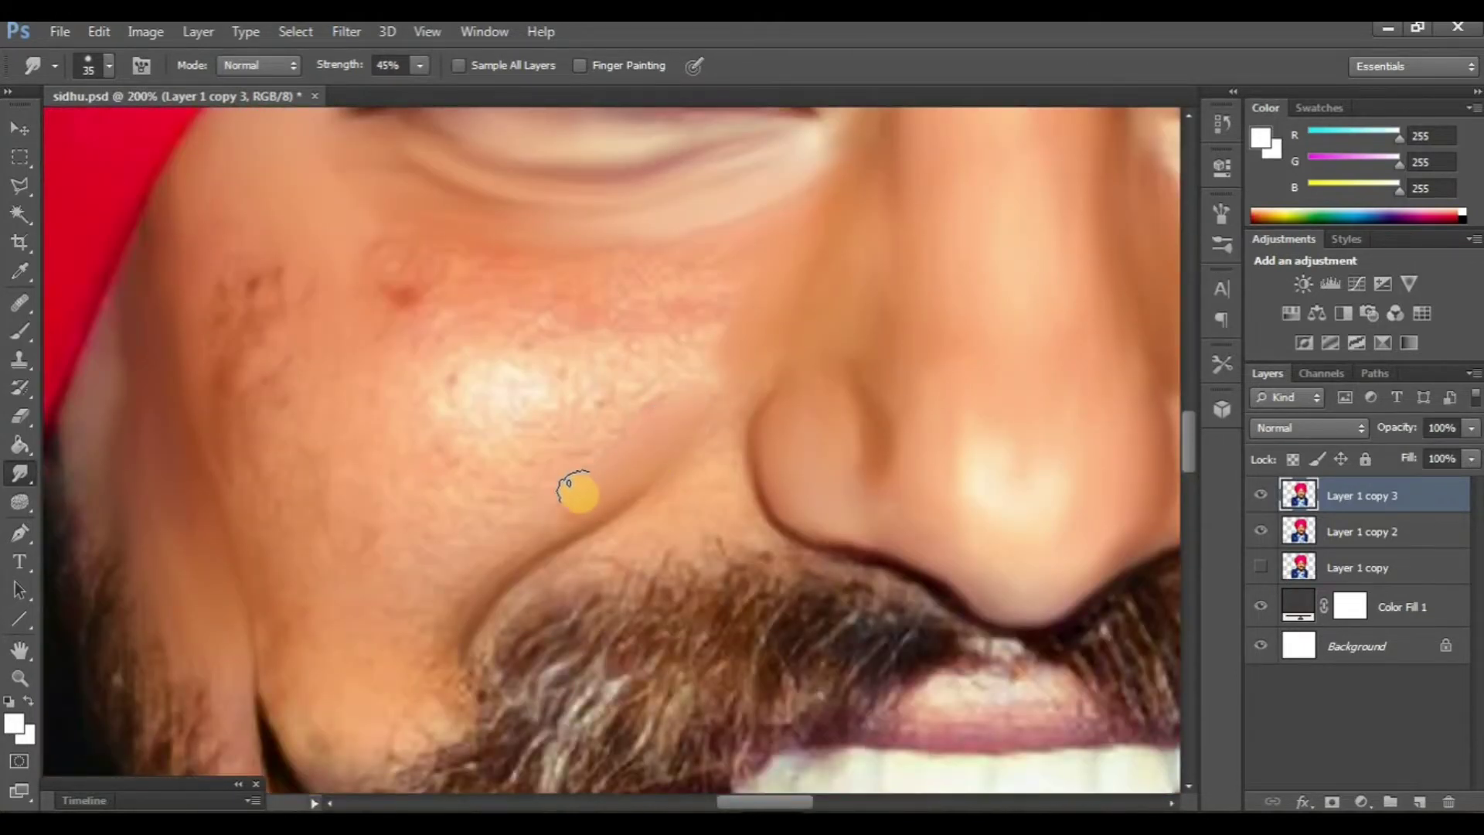
scroll(510, 565, up, 3)
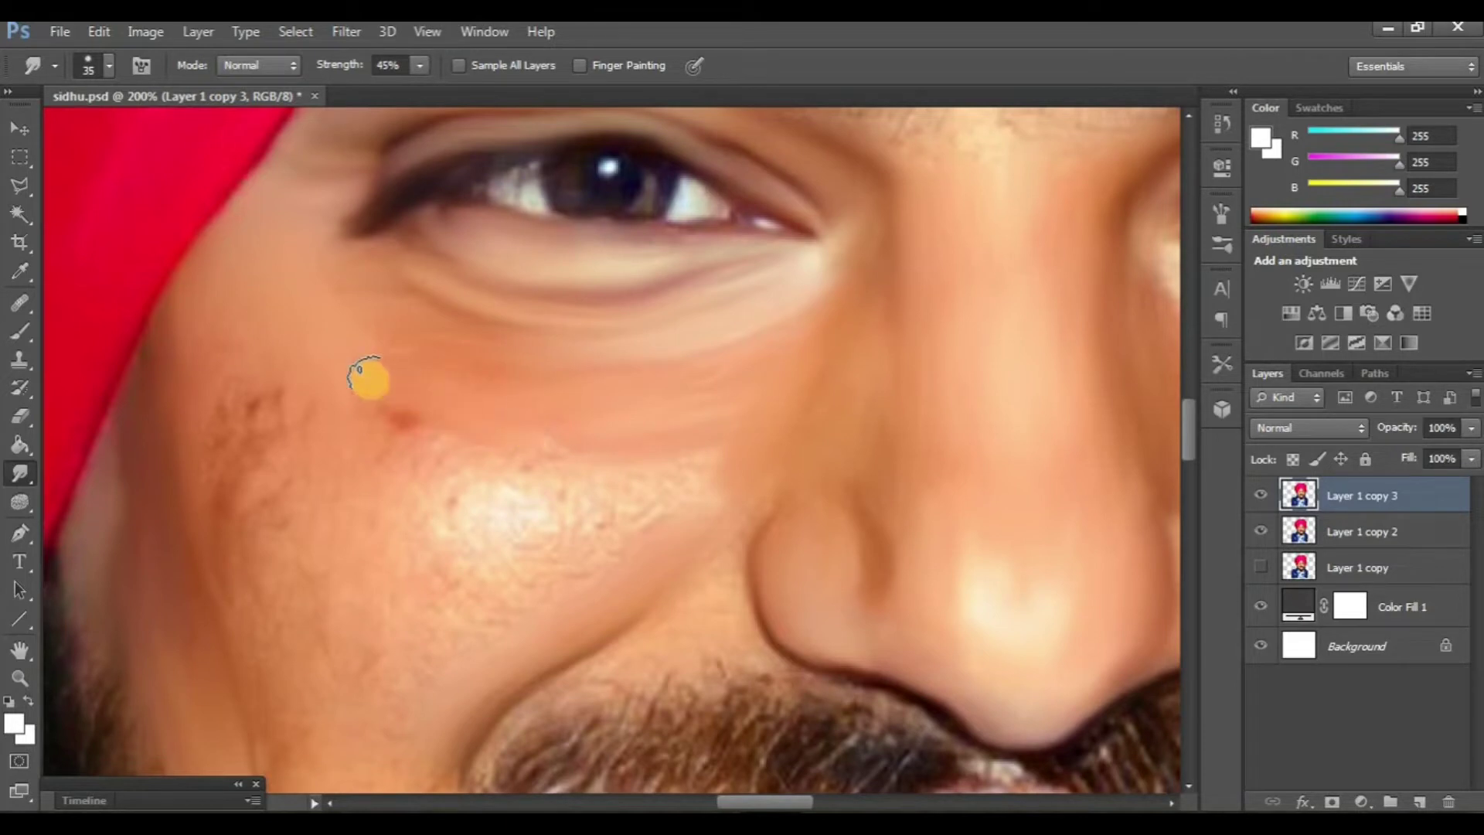
drag(364, 375, 435, 429)
scroll(458, 440, down, 1)
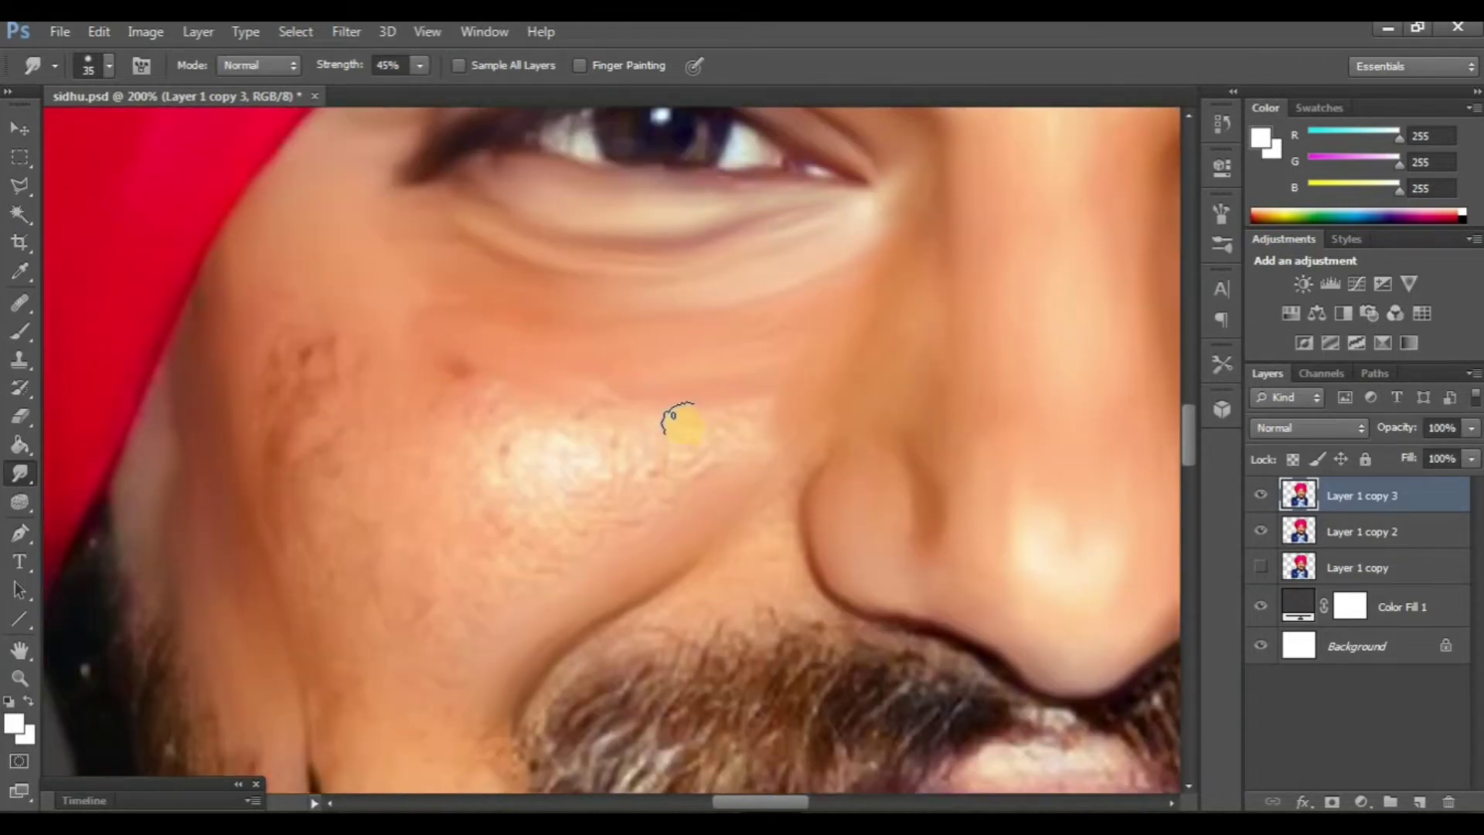
scroll(563, 455, down, 1)
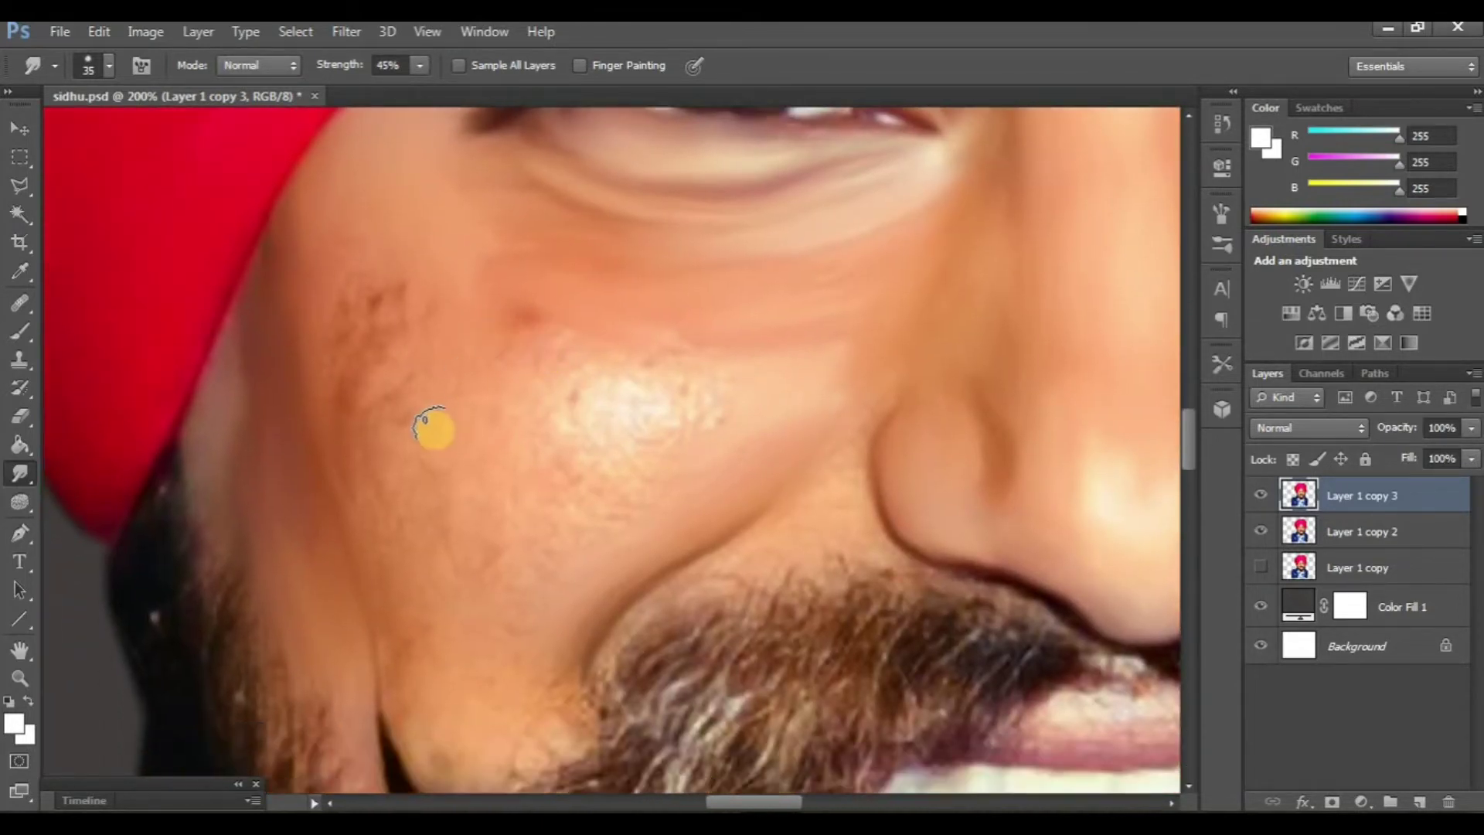
drag(398, 313, 365, 249)
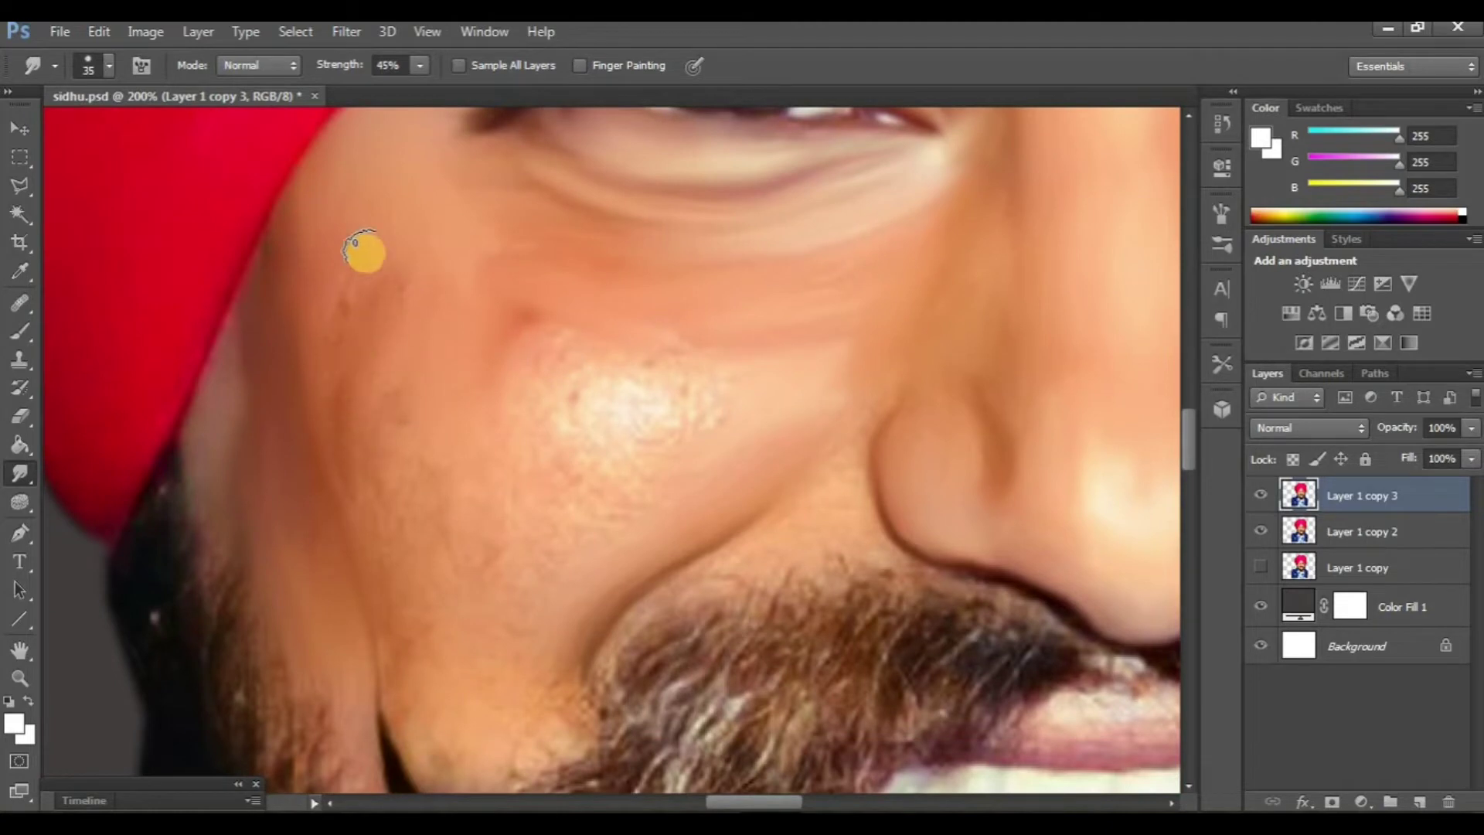
scroll(719, 502, right, 2)
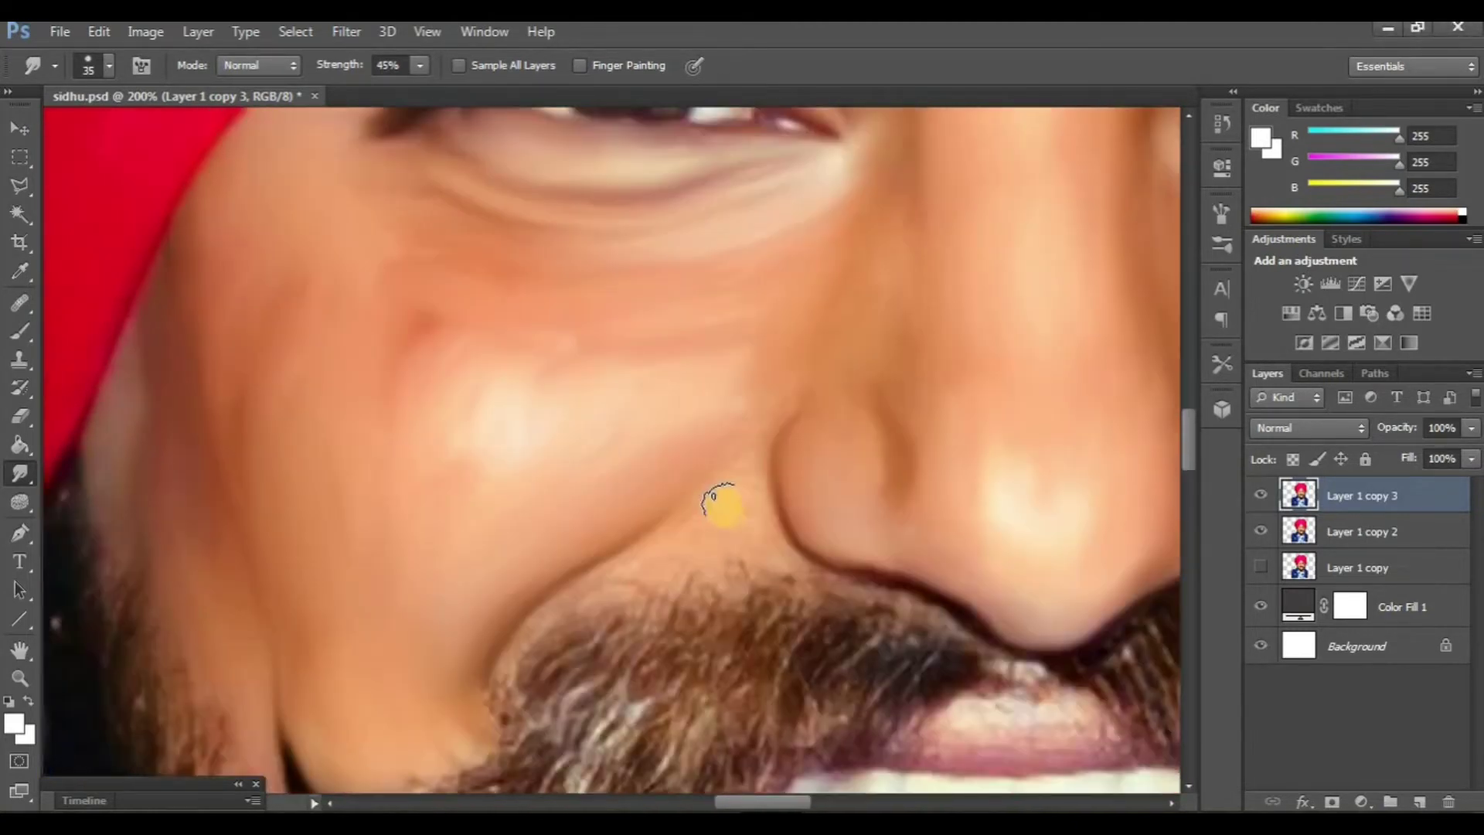
mouse_move(756, 428)
mouse_down()
mouse_move(735, 490)
mouse_move(702, 520)
mouse_move(590, 564)
mouse_move(561, 607)
mouse_up()
scroll(561, 607, up, 2)
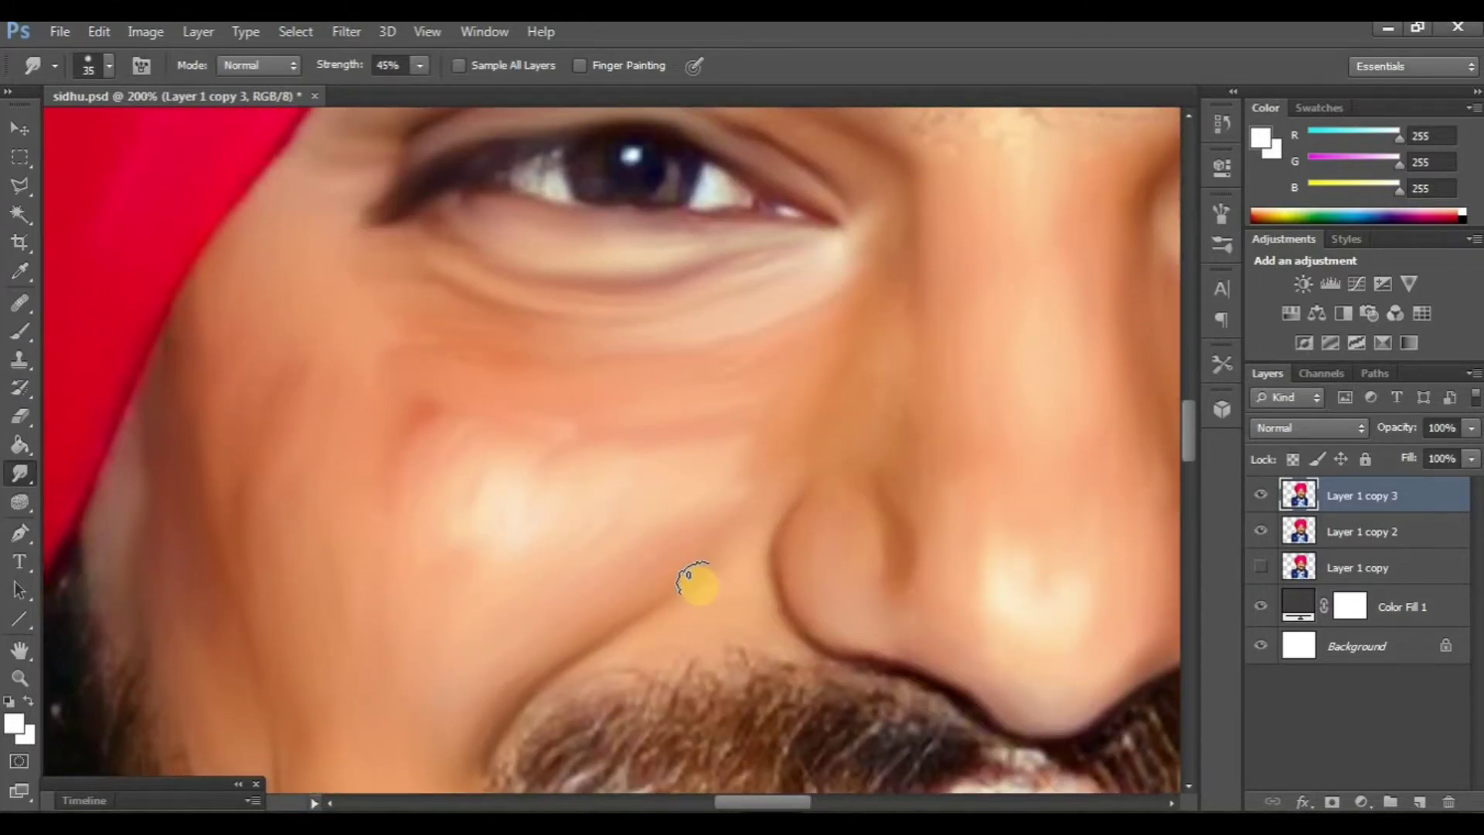
key(ctrl+minus)
key(ctrl+minus)
key(ctrl+plus)
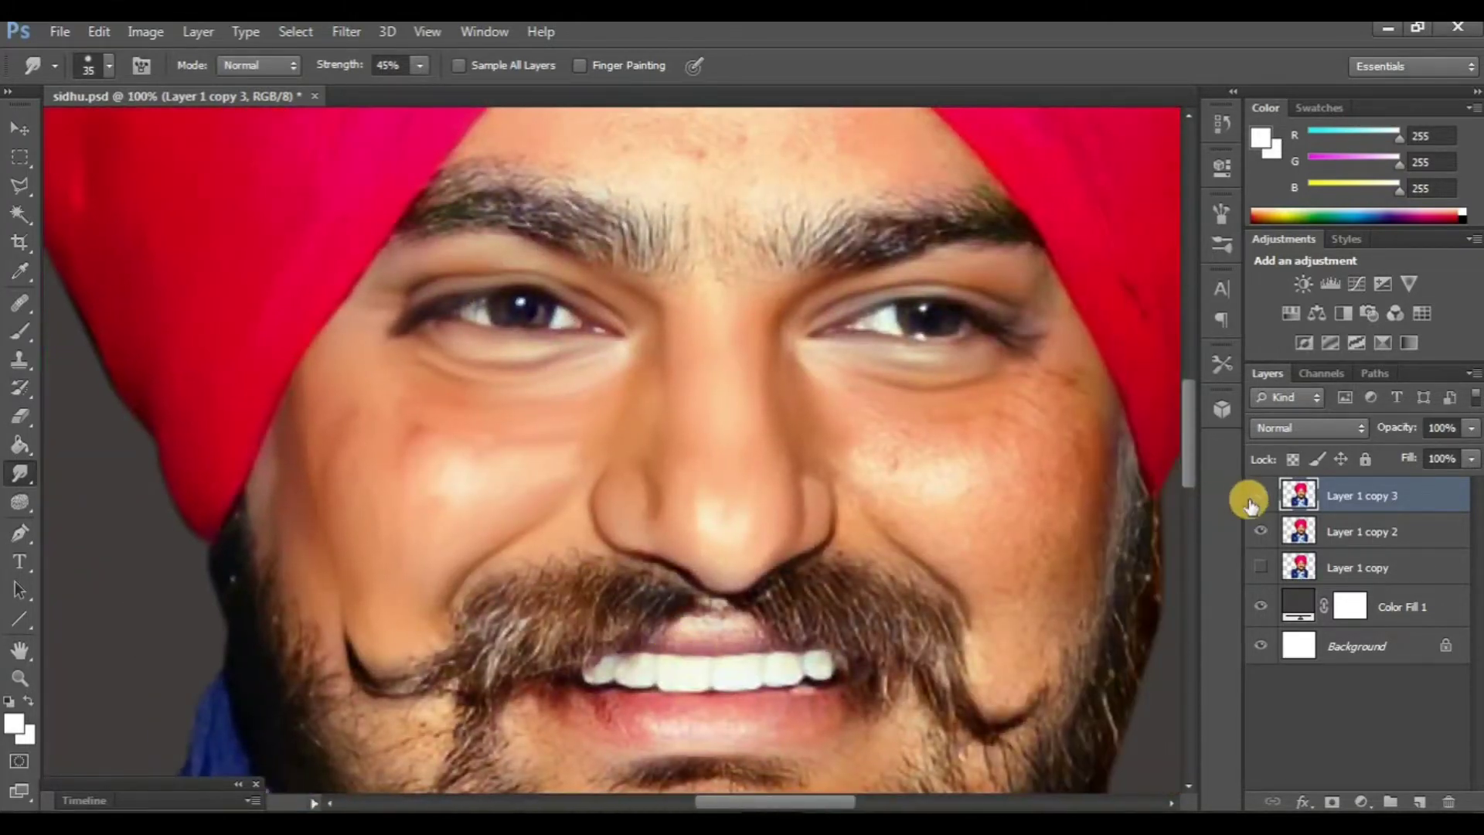
- At 200% zoom, smooth the right cheek beside the turban, toggling Layer 1 copy 3 to compare
click(1251, 501)
click(1251, 501)
scroll(830, 568, right, 1)
scroll(830, 568, right, 2)
key(ctrl+plus)
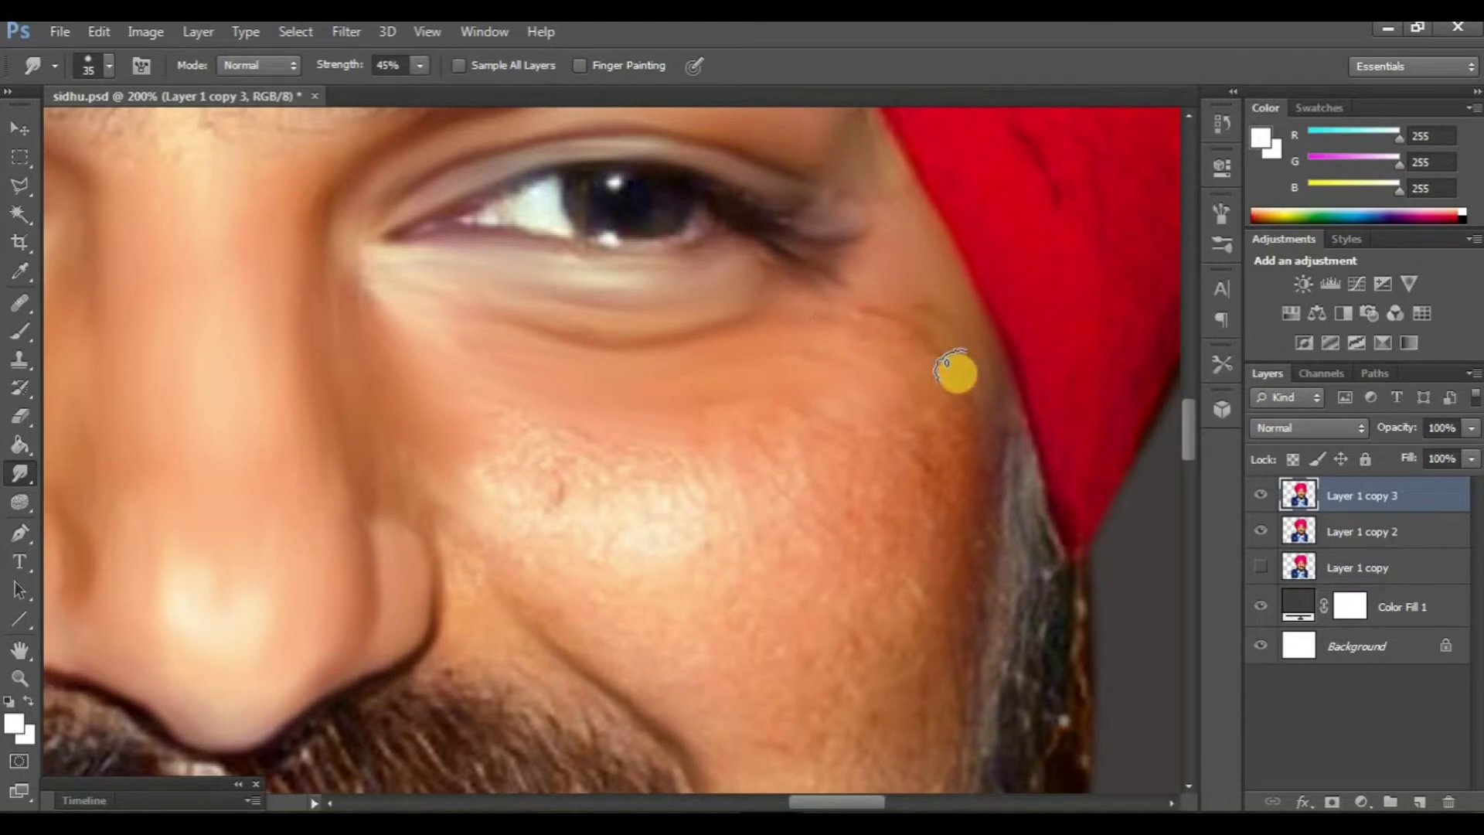
scroll(842, 363, down, 2)
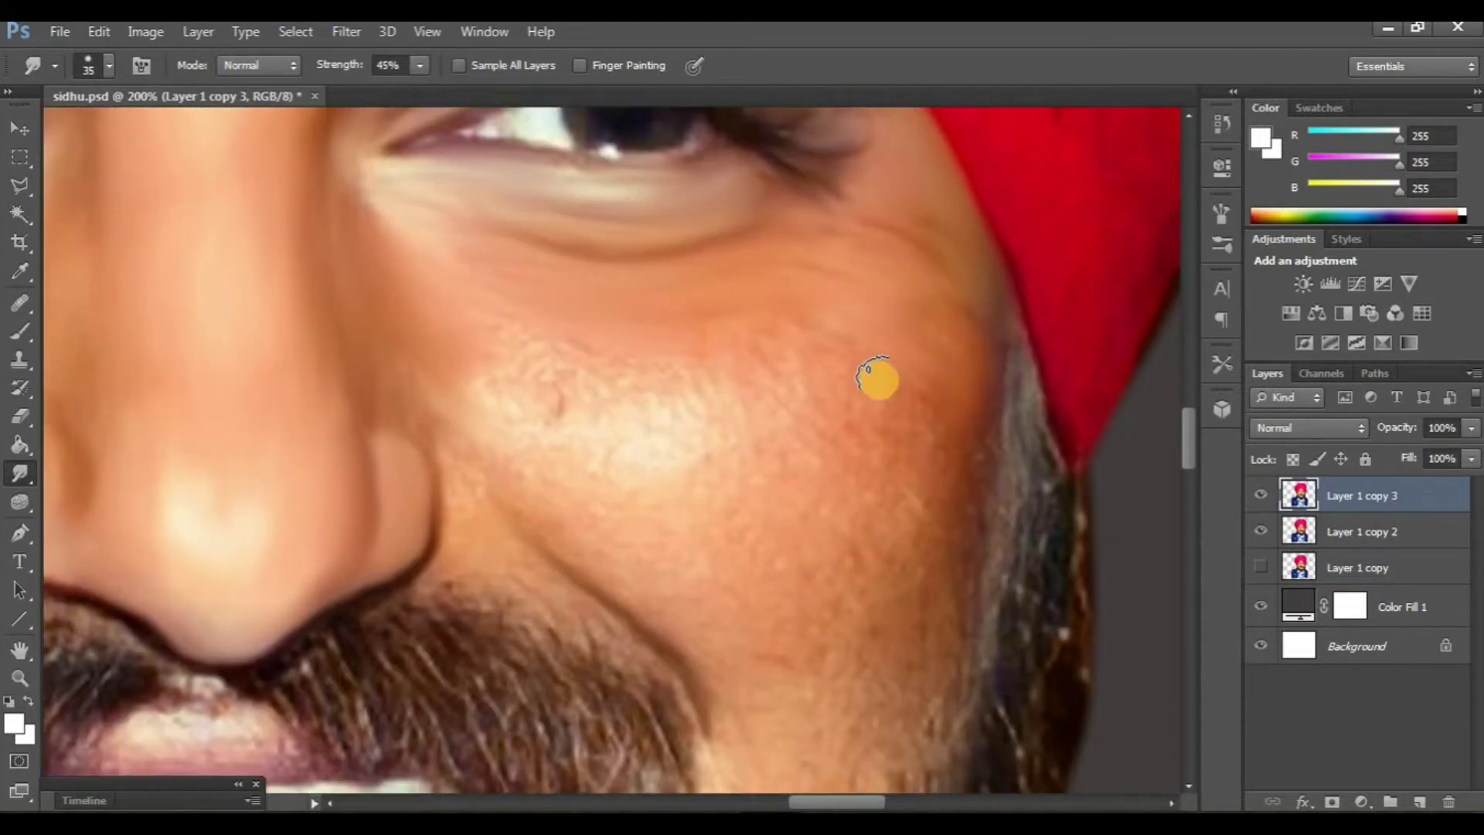
scroll(708, 321, down, 1)
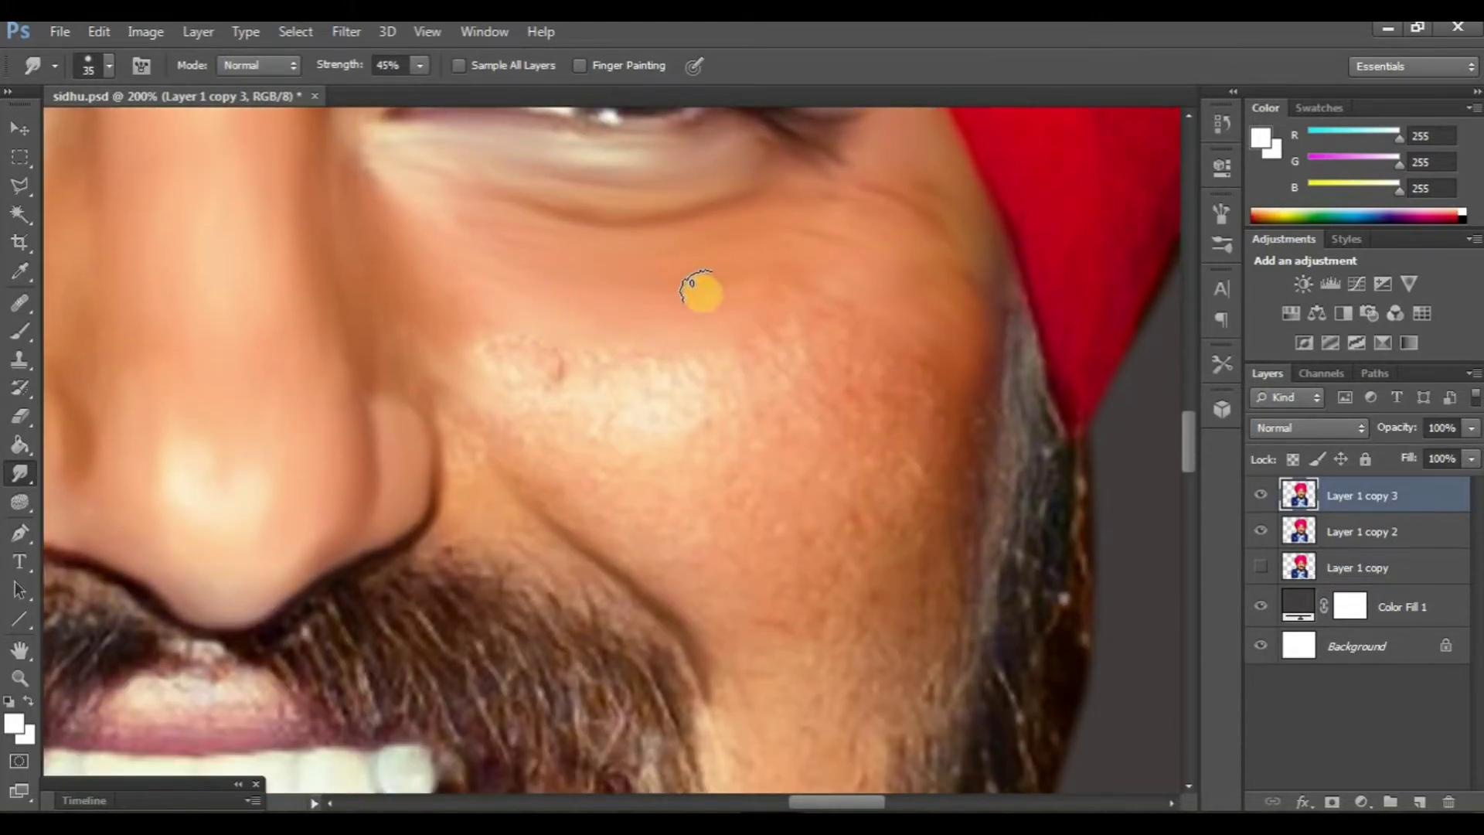
scroll(506, 393, down, 1)
scroll(606, 475, down, 1)
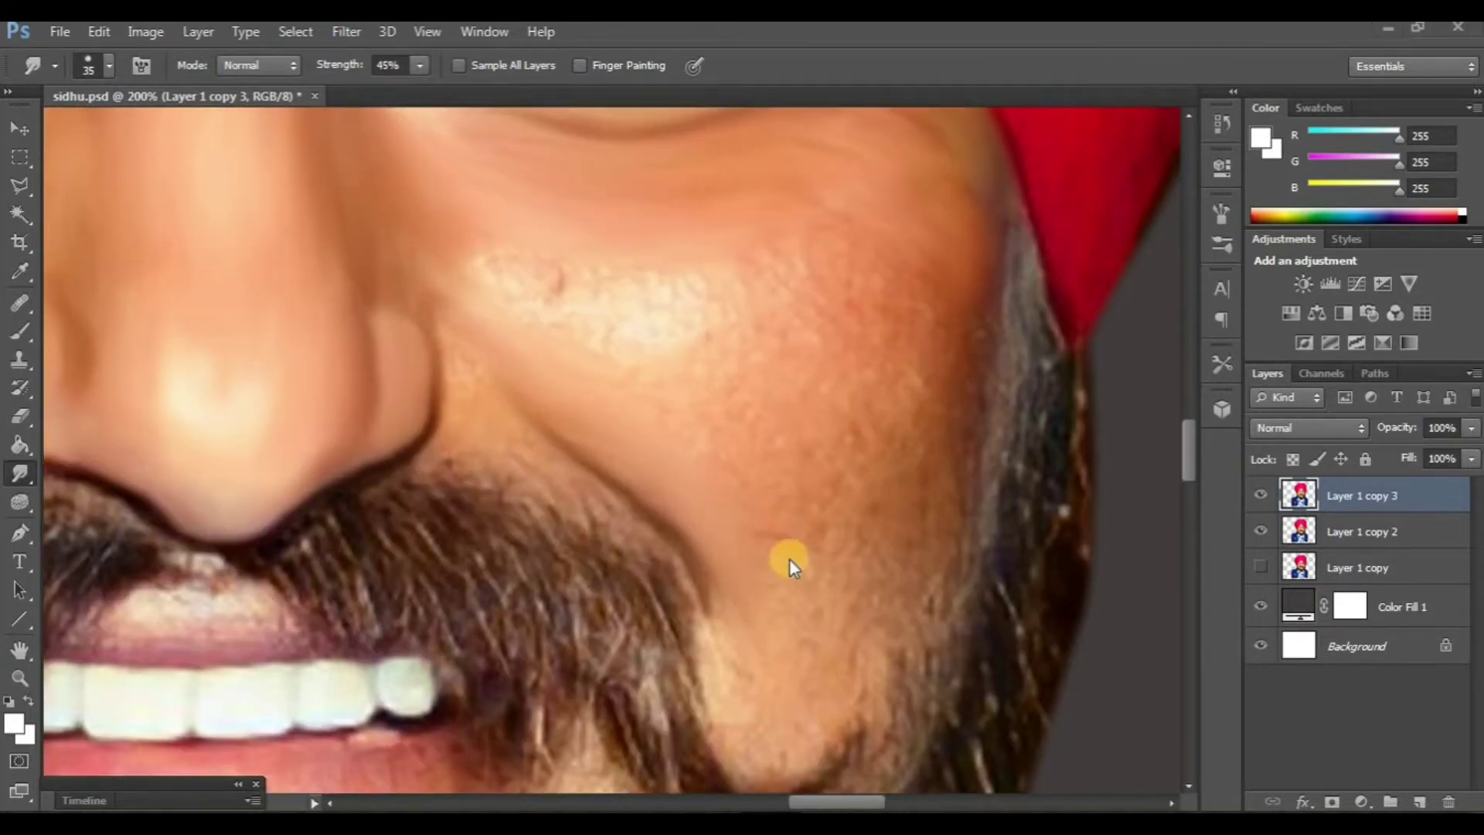
scroll(789, 559, down, 2)
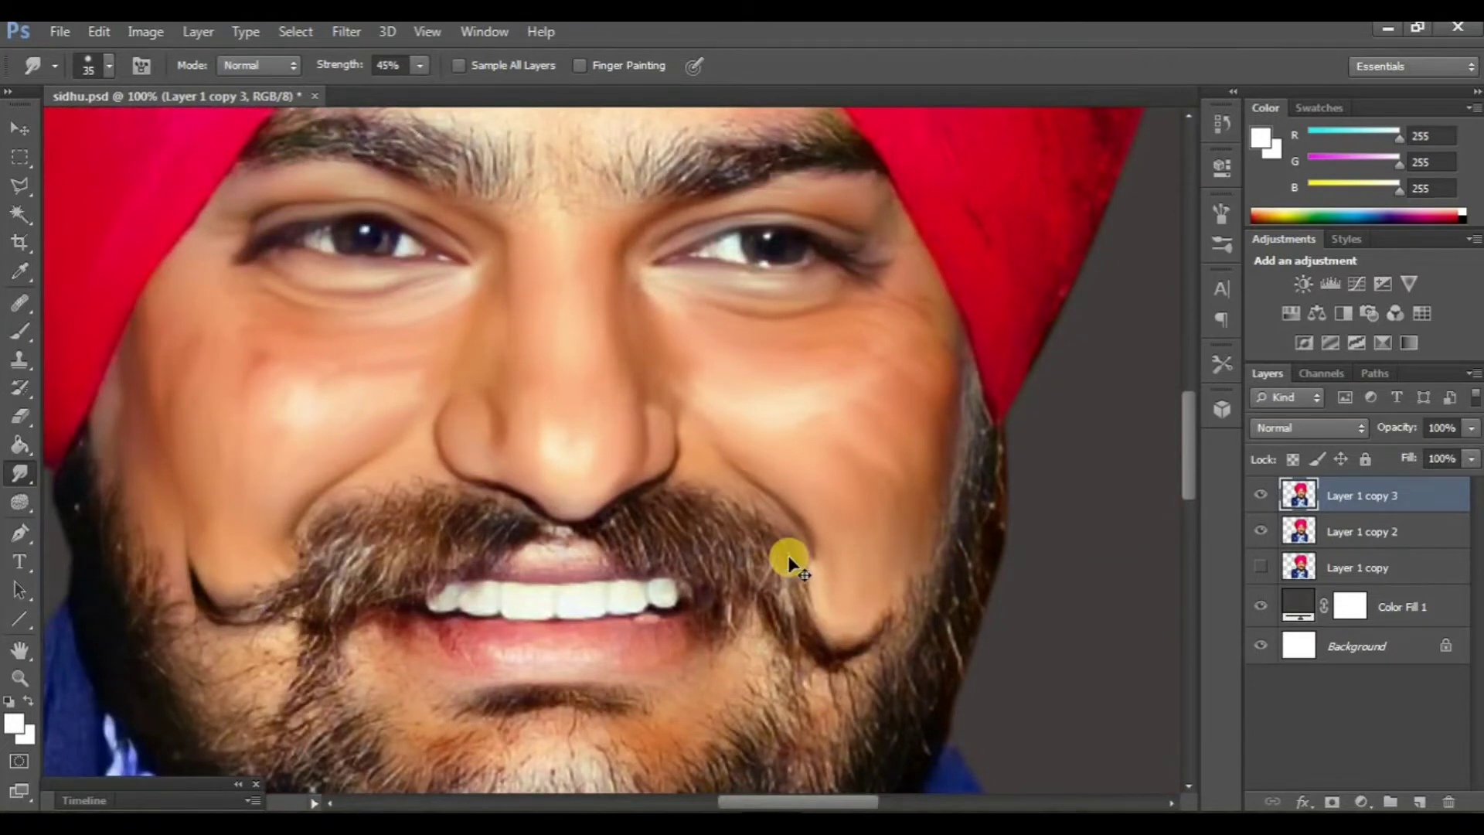
scroll(790, 559, left, 2)
click(1260, 495)
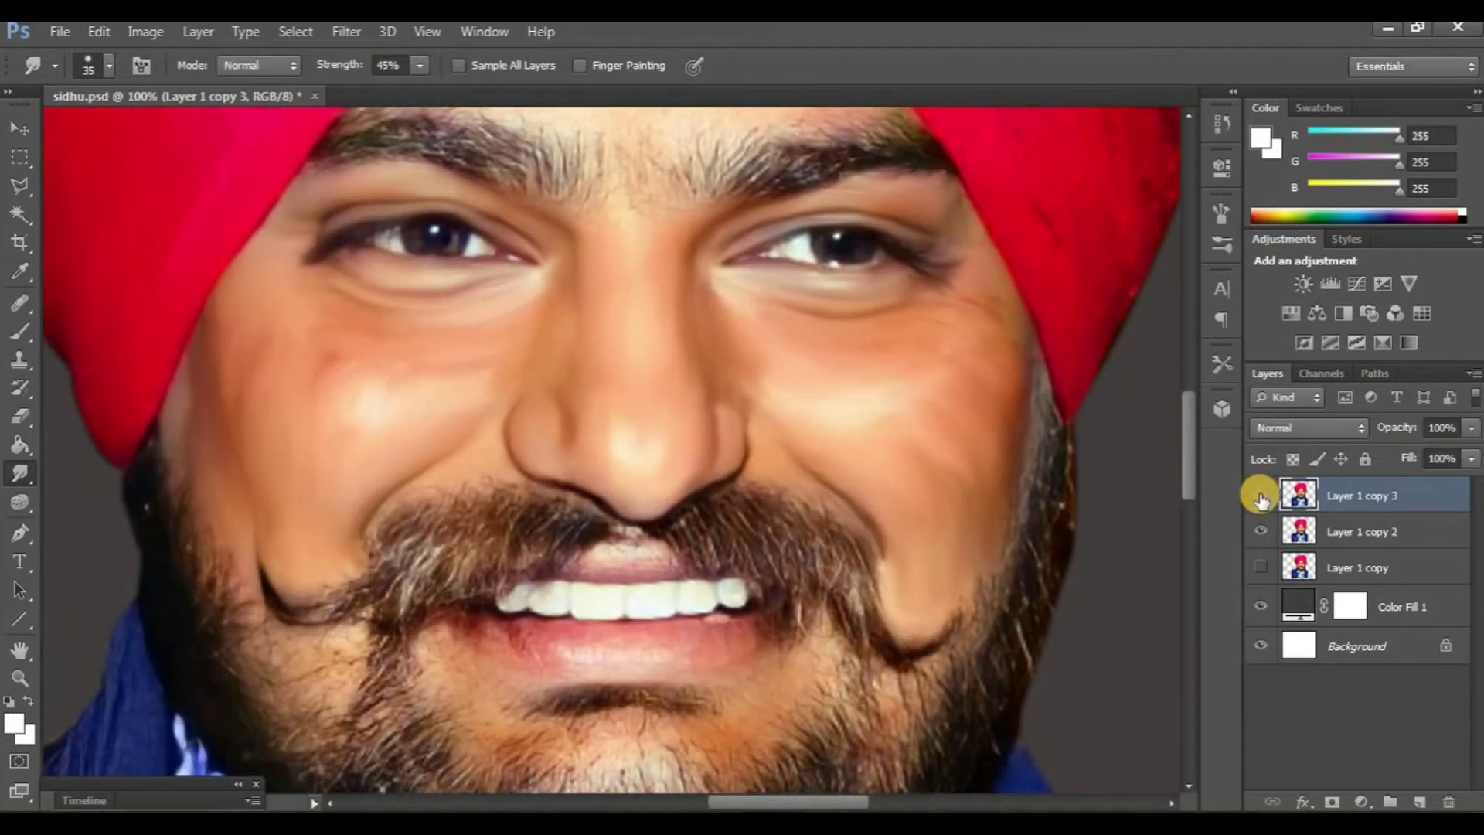
- Smudge the forehead from the turban edge to the brows with a 40 px brush
click(1261, 496)
click(1260, 495)
scroll(754, 576, left, 2)
scroll(754, 572, up, 2)
scroll(755, 569, up, 3)
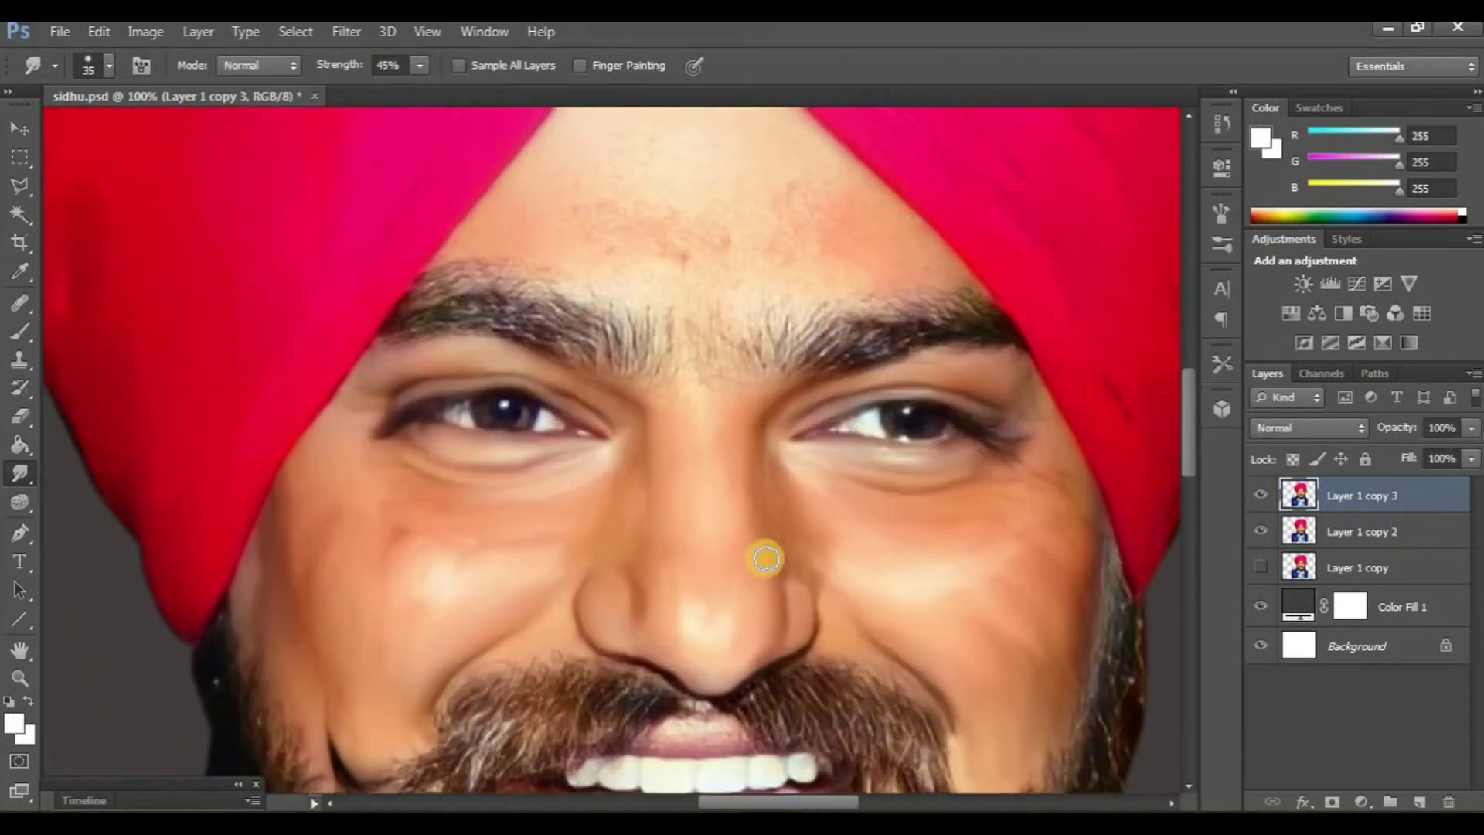
scroll(761, 556, down, 9)
scroll(761, 556, up, 2)
scroll(764, 556, up, 4)
scroll(761, 555, up, 6)
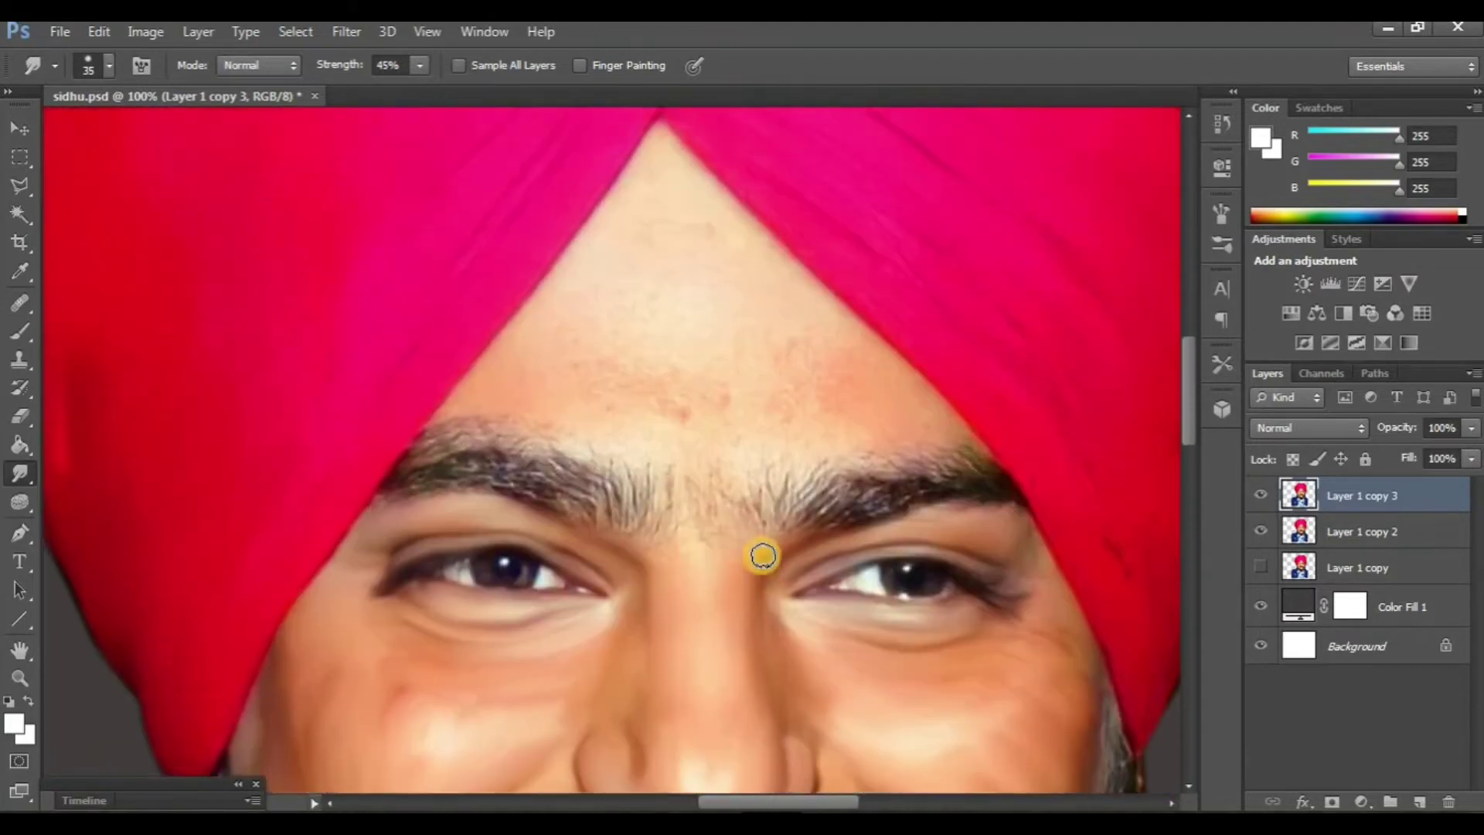
scroll(759, 554, up, 3)
scroll(756, 553, up, 2)
scroll(748, 551, up, 1)
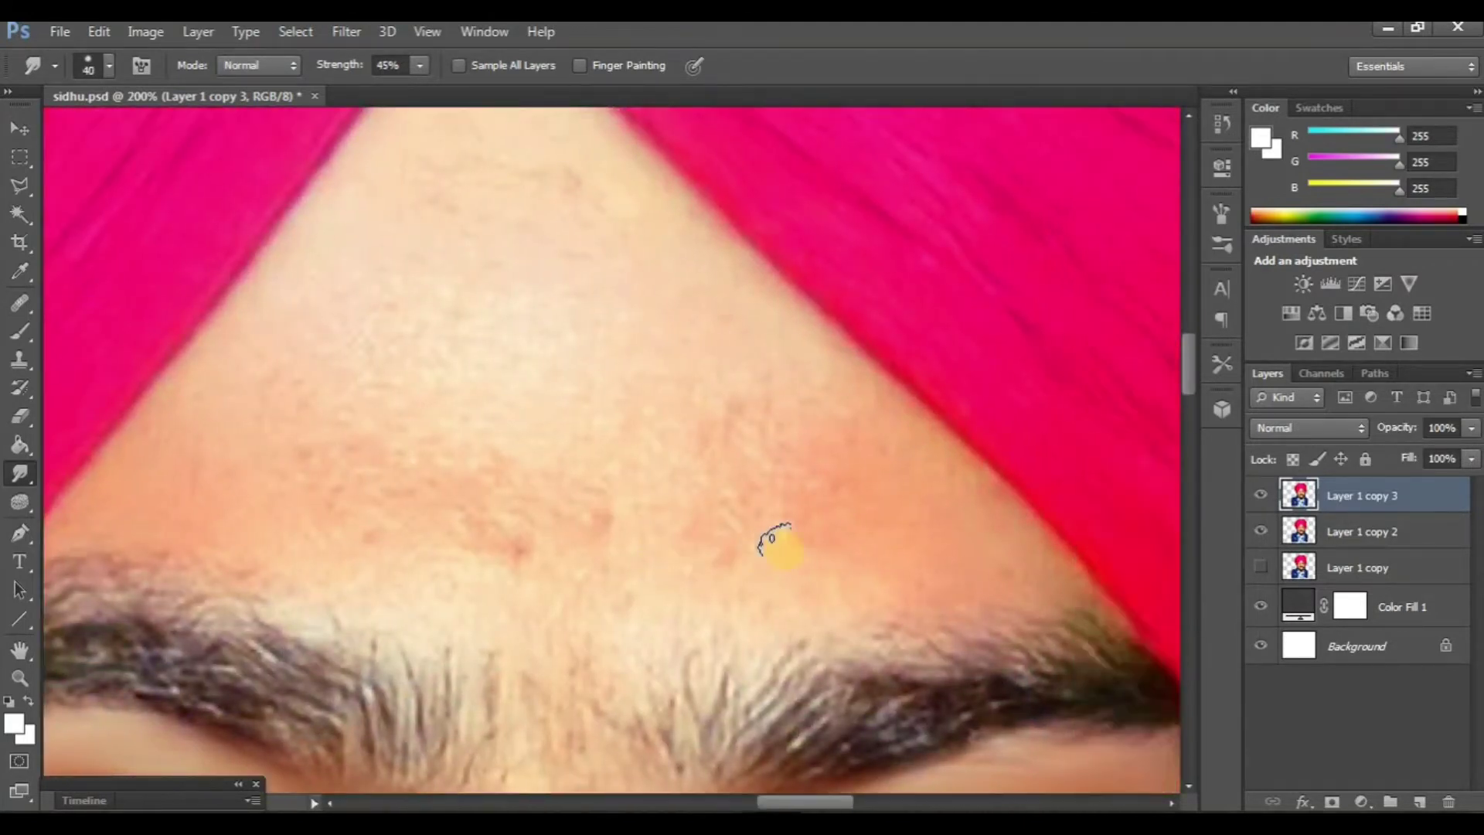
scroll(418, 340, up, 2)
scroll(393, 282, up, 2)
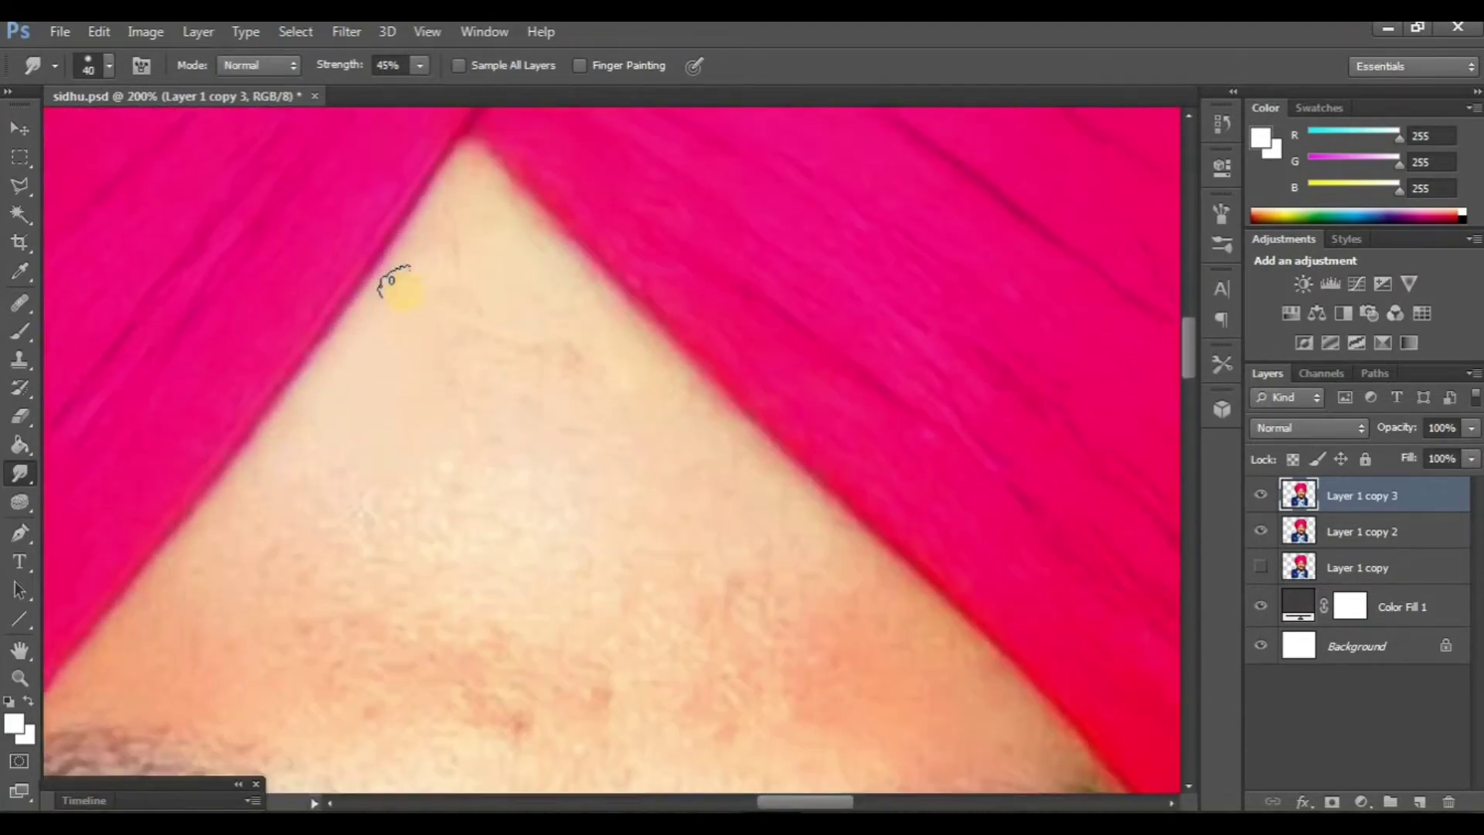
scroll(476, 302, right, 2)
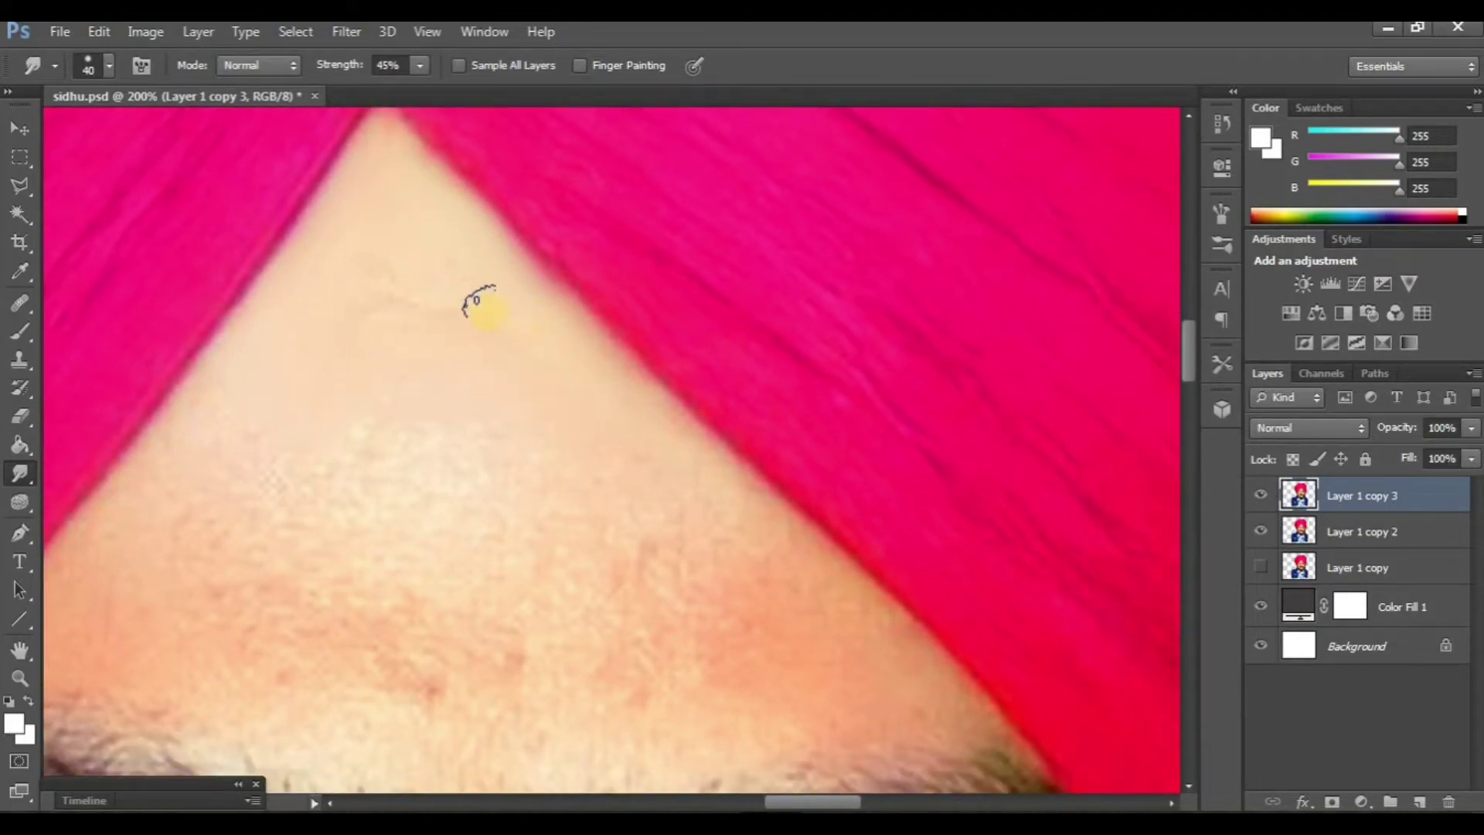
scroll(329, 251, left, 2)
scroll(317, 279, down, 2)
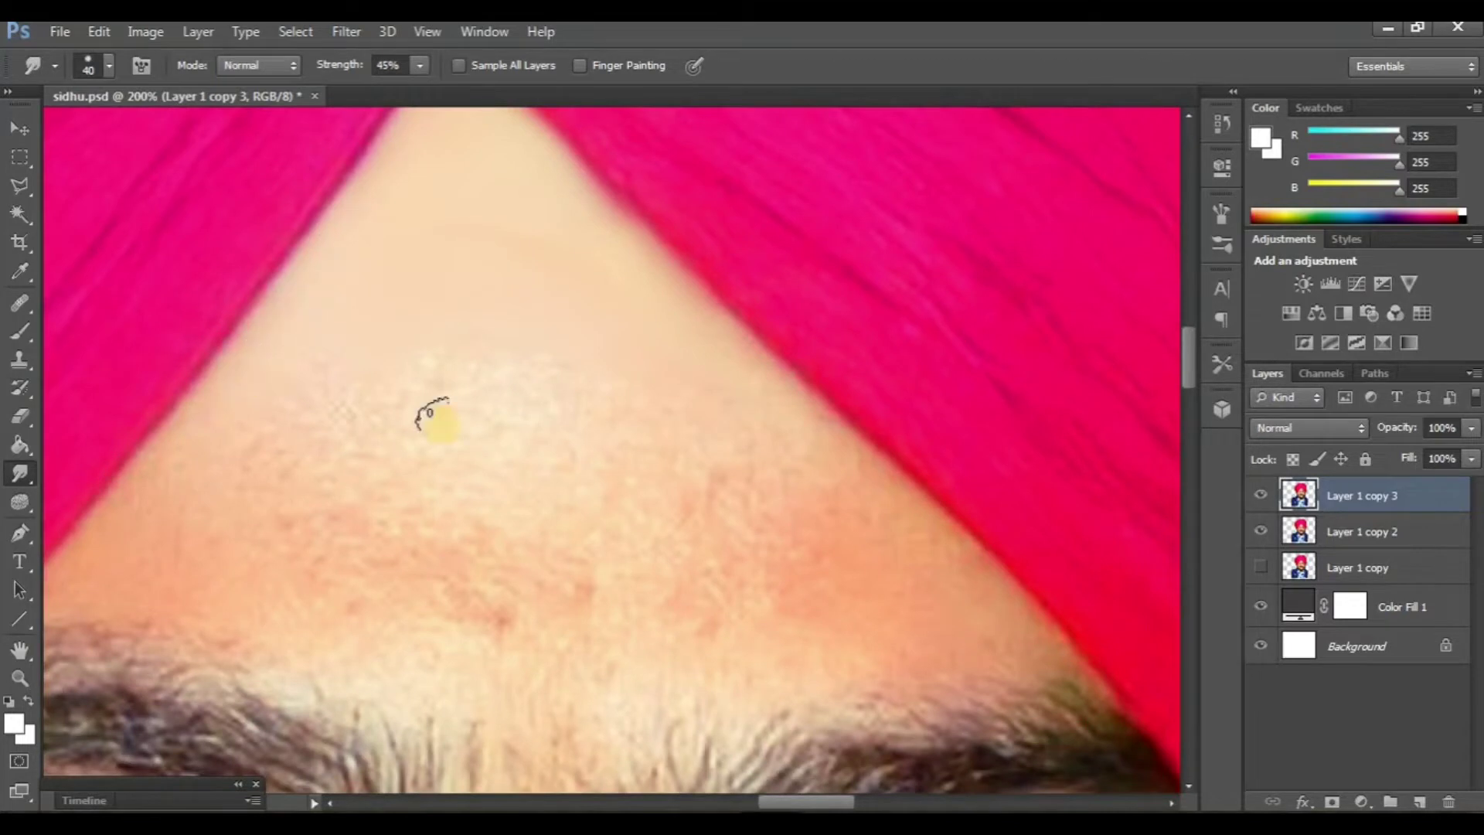
scroll(678, 513, down, 8)
scroll(726, 607, up, 1)
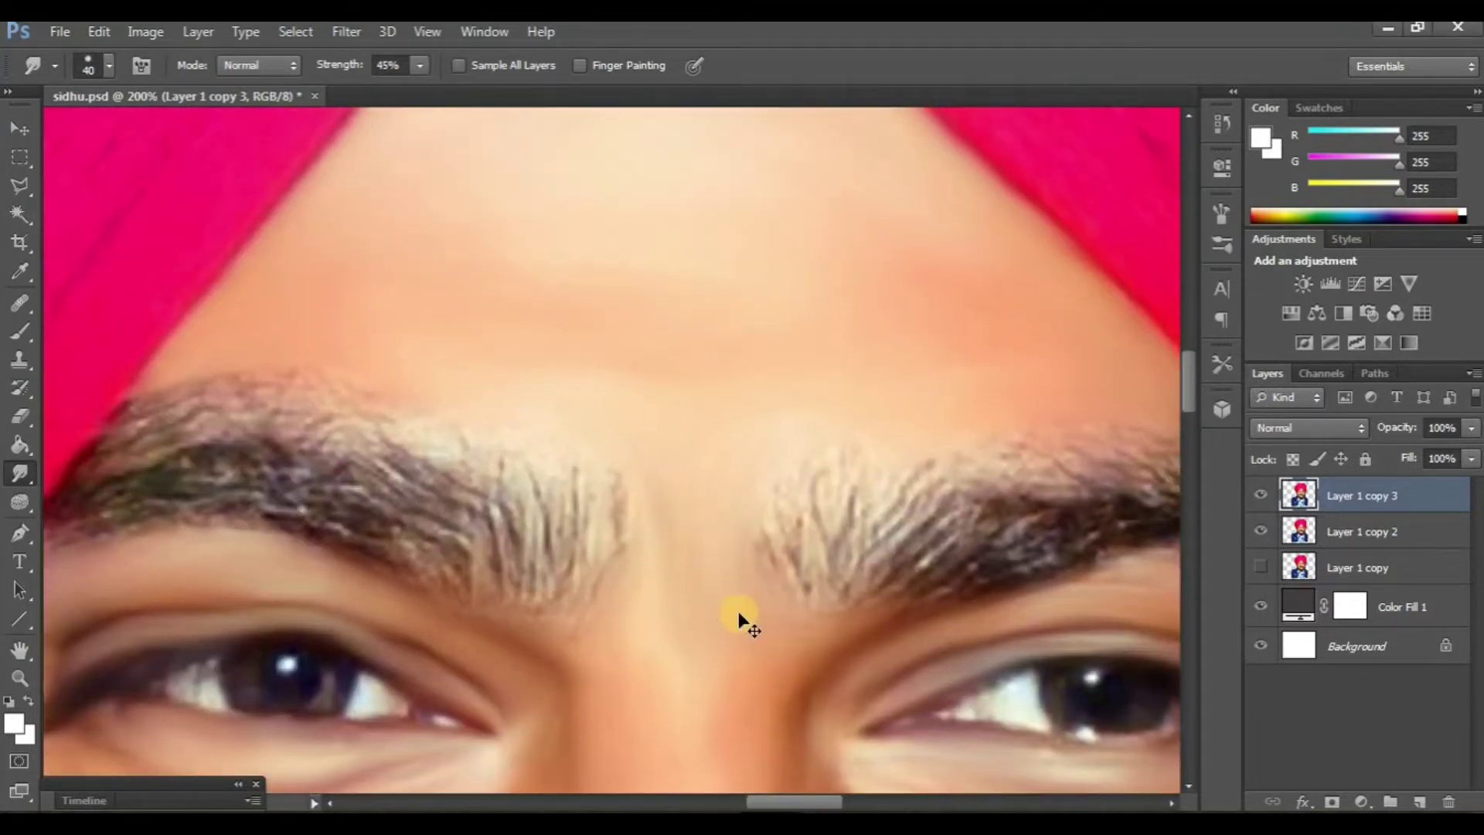
scroll(738, 618, down, 2)
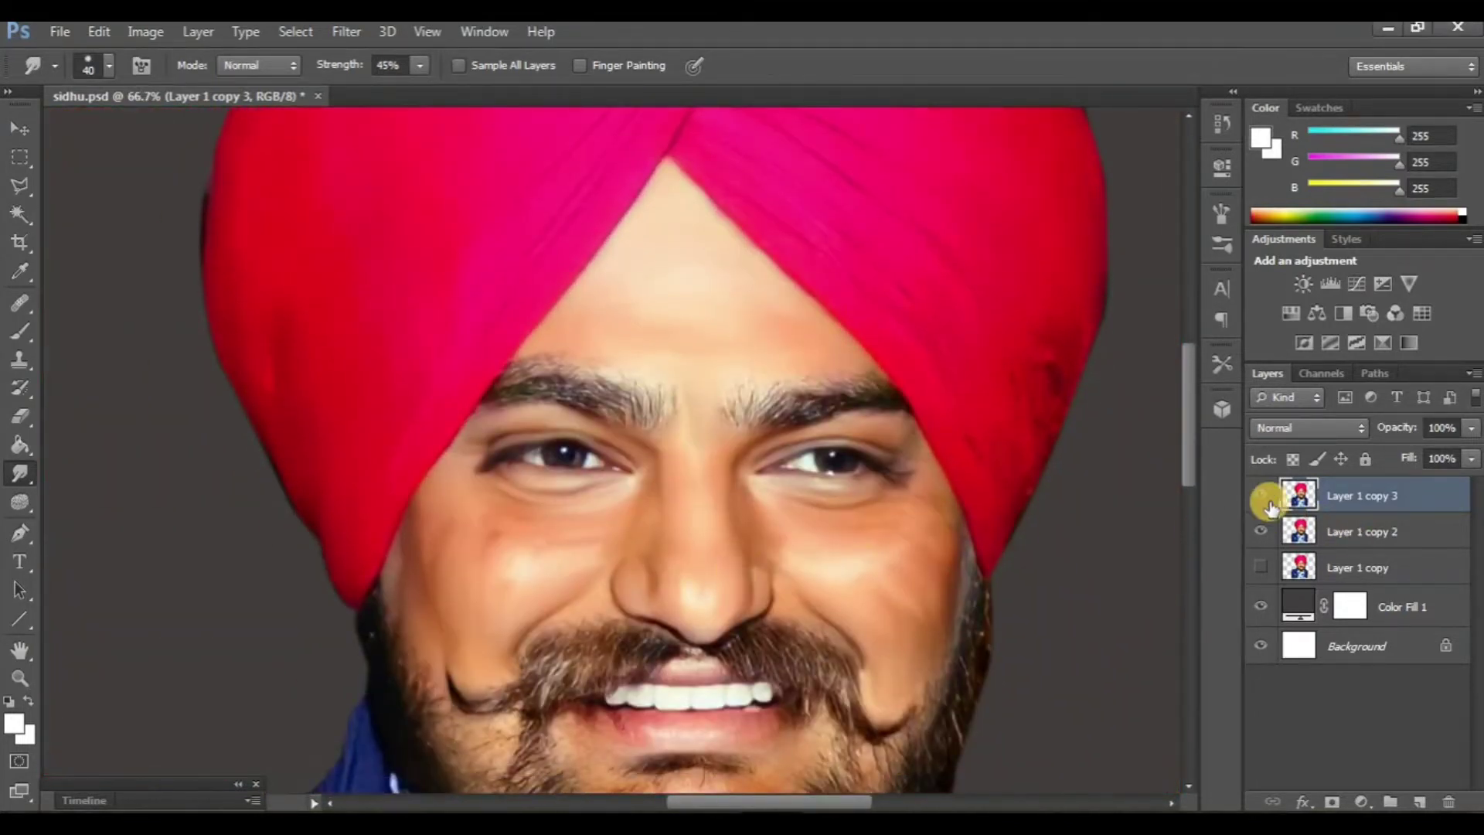
- Show Layer 1 copy 3 again and set the Smudge brush to size 11 at 80% strength
click(1262, 497)
scroll(819, 587, down, 2)
scroll(821, 594, down, 3)
scroll(690, 571, up, 3)
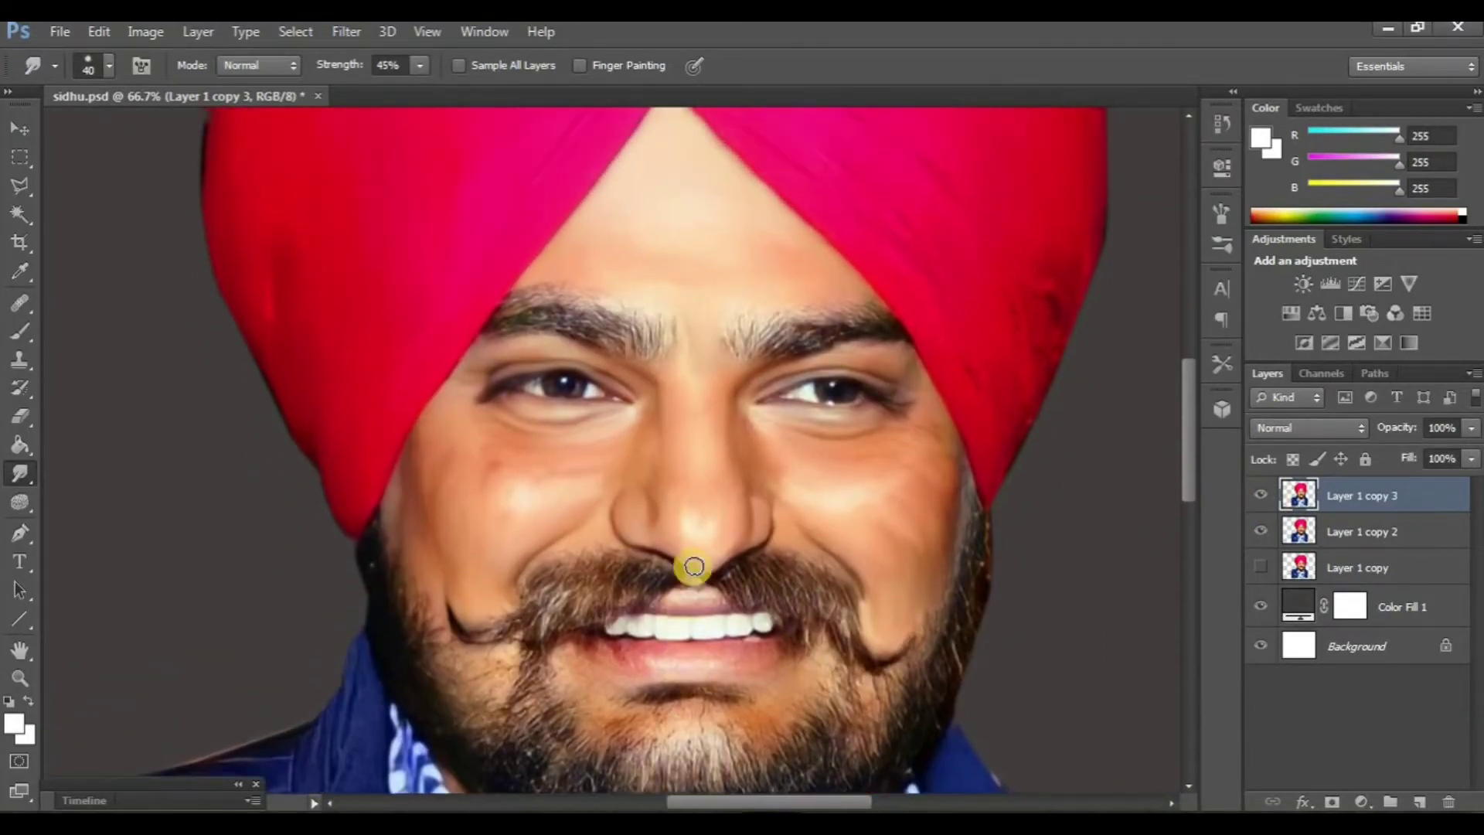
click(107, 69)
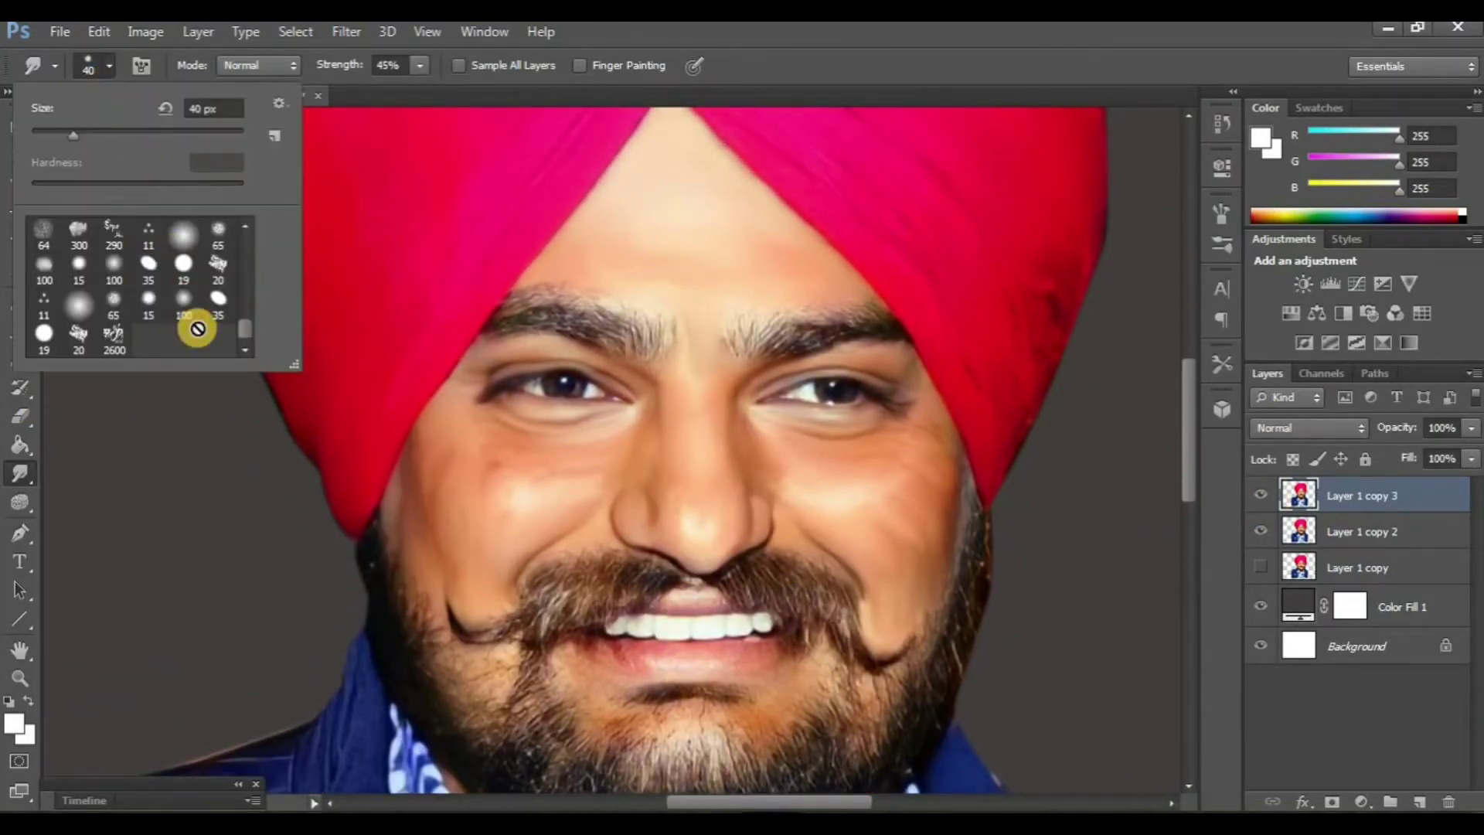
double_click(149, 234)
scroll(713, 539, up, 1)
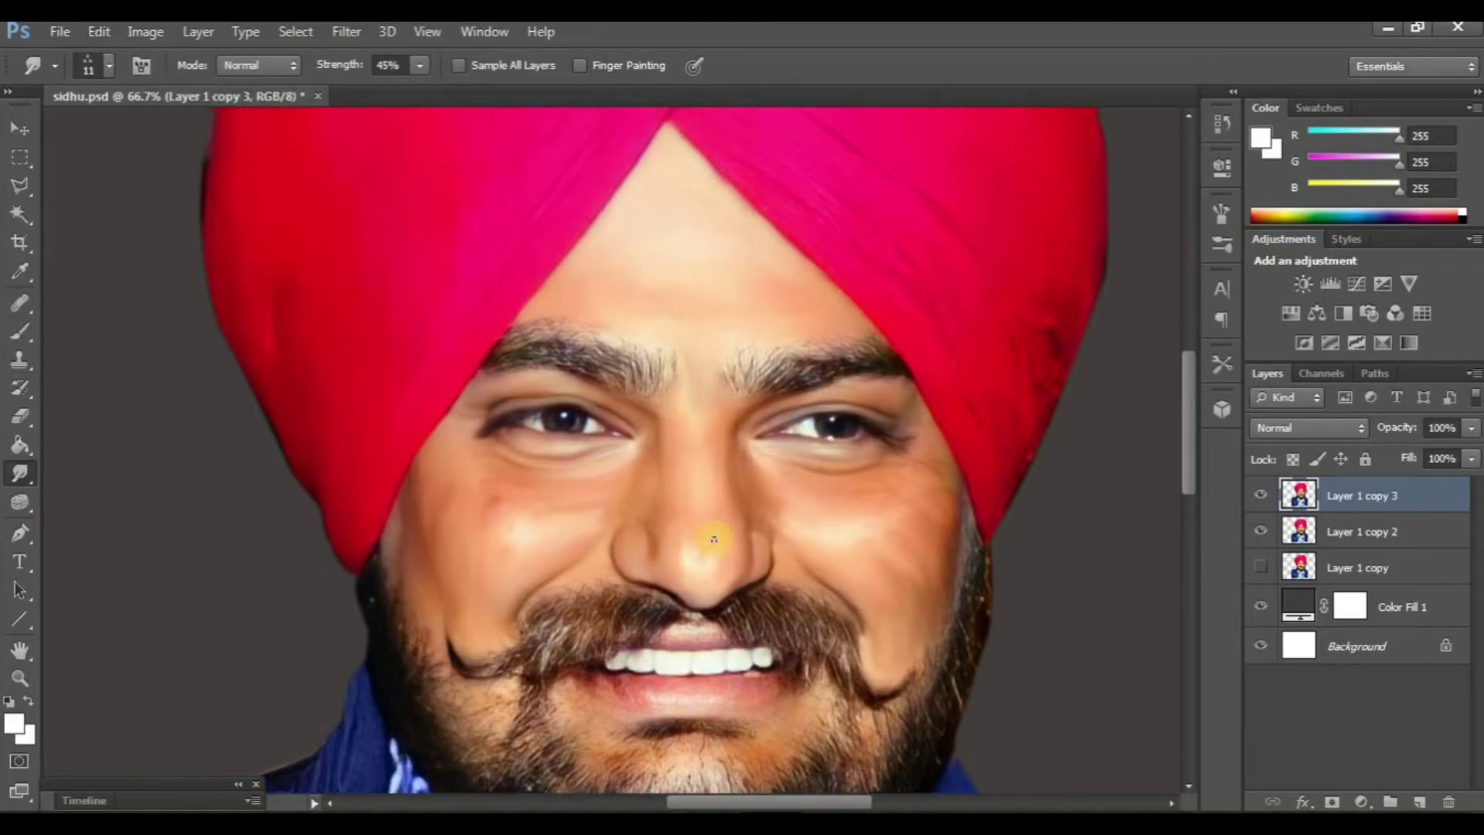
- Rotate the canvas view around the face and zoom in on the left eyebrow
click(20, 650)
click(146, 669)
mouse_move(331, 278)
mouse_down()
mouse_move(408, 546)
mouse_move(446, 570)
mouse_move(466, 523)
mouse_move(94, 483)
mouse_up()
key(ctrl+plus)
key(ctrl+plus)
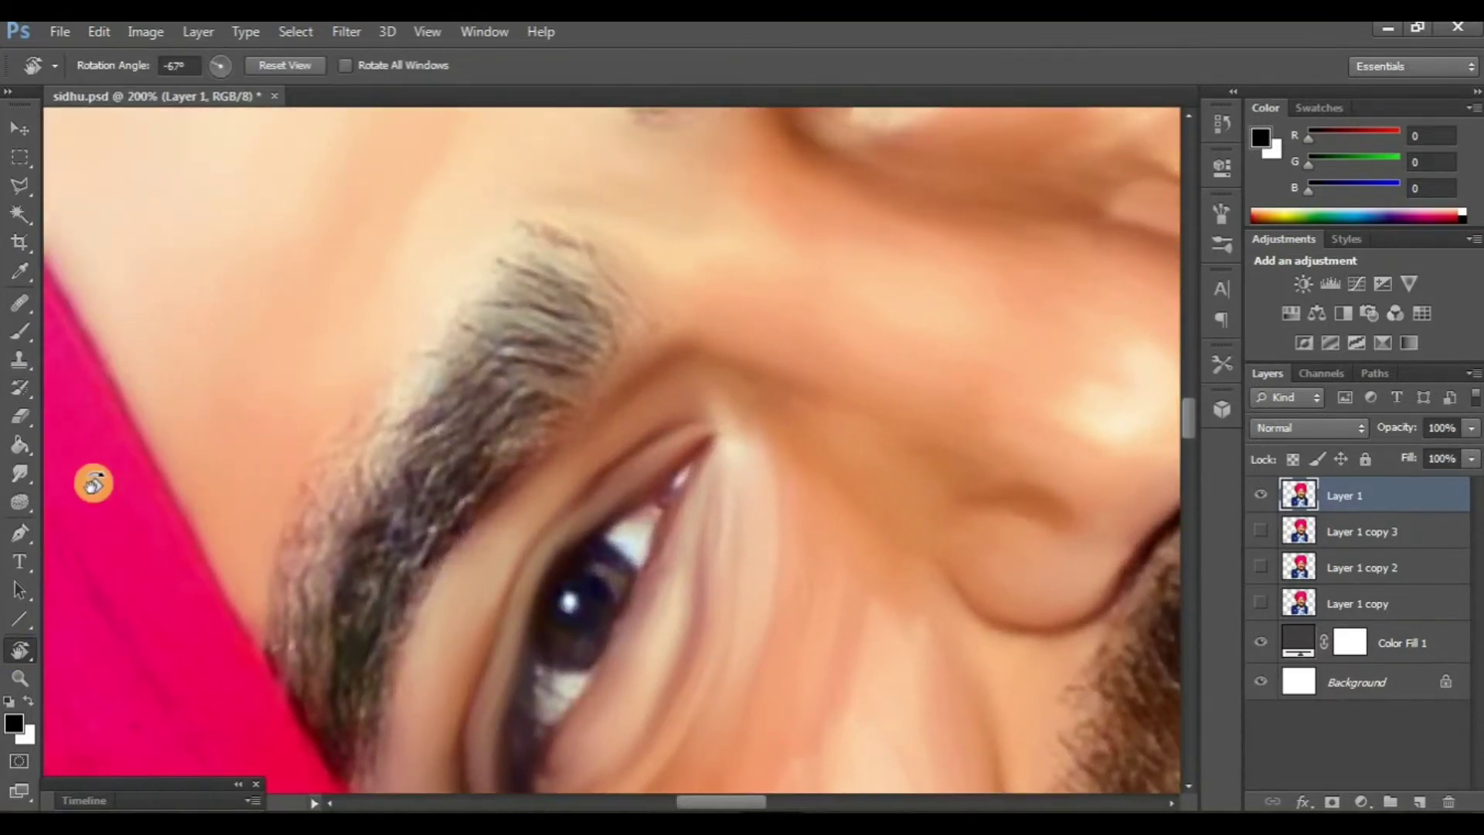
click(20, 473)
scroll(514, 381, up, 2)
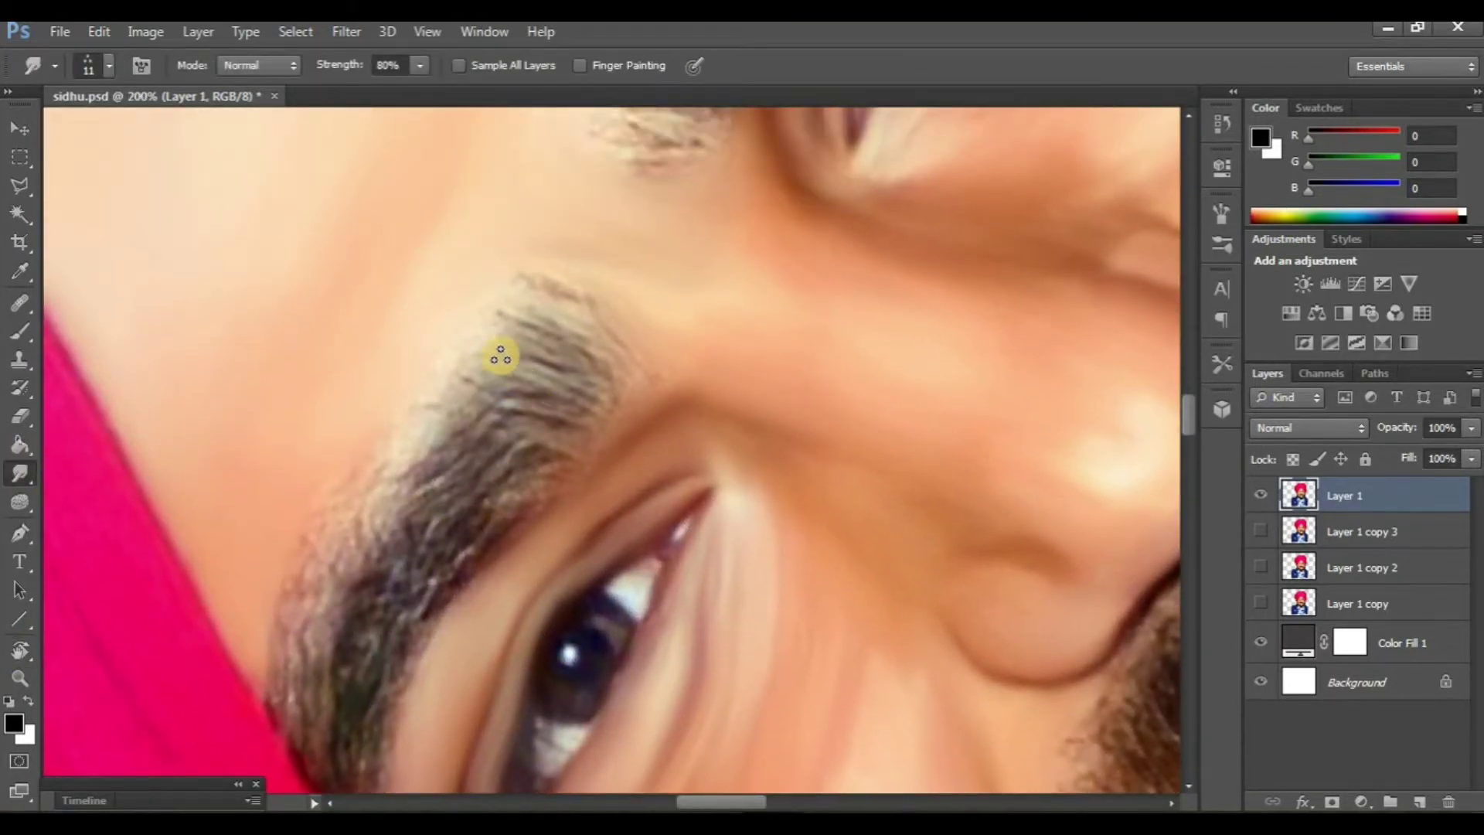
- Smudge the left eyebrow hairs into soft, hair-like grey strokes along its arch
drag(545, 334, 534, 314)
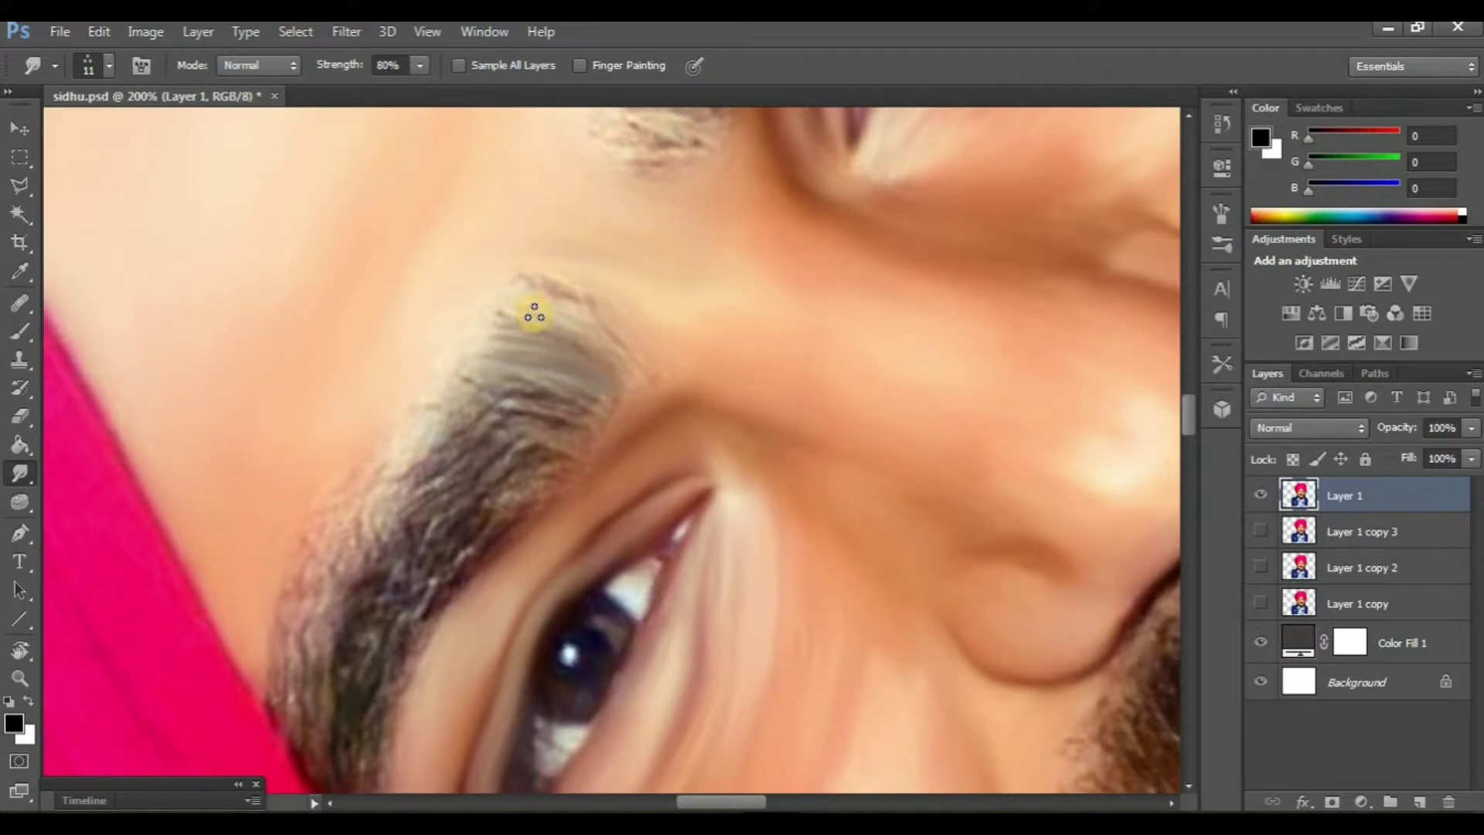
scroll(541, 340, down, 3)
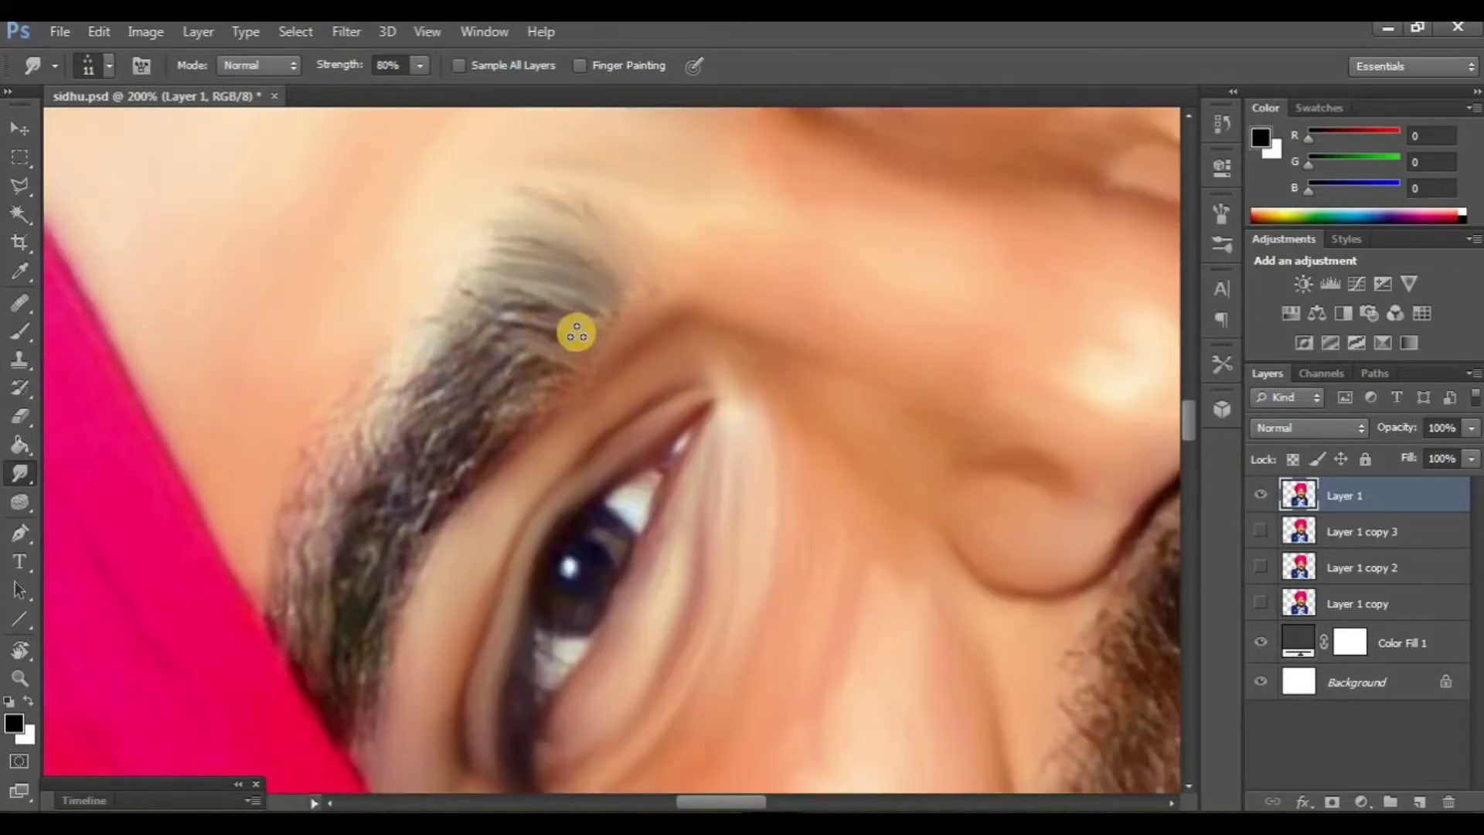
mouse_move(466, 314)
mouse_down()
mouse_move(428, 354)
mouse_move(371, 371)
mouse_move(388, 361)
mouse_up()
scroll(483, 223, down, 1)
scroll(502, 309, down, 1)
scroll(776, 649, up, 3)
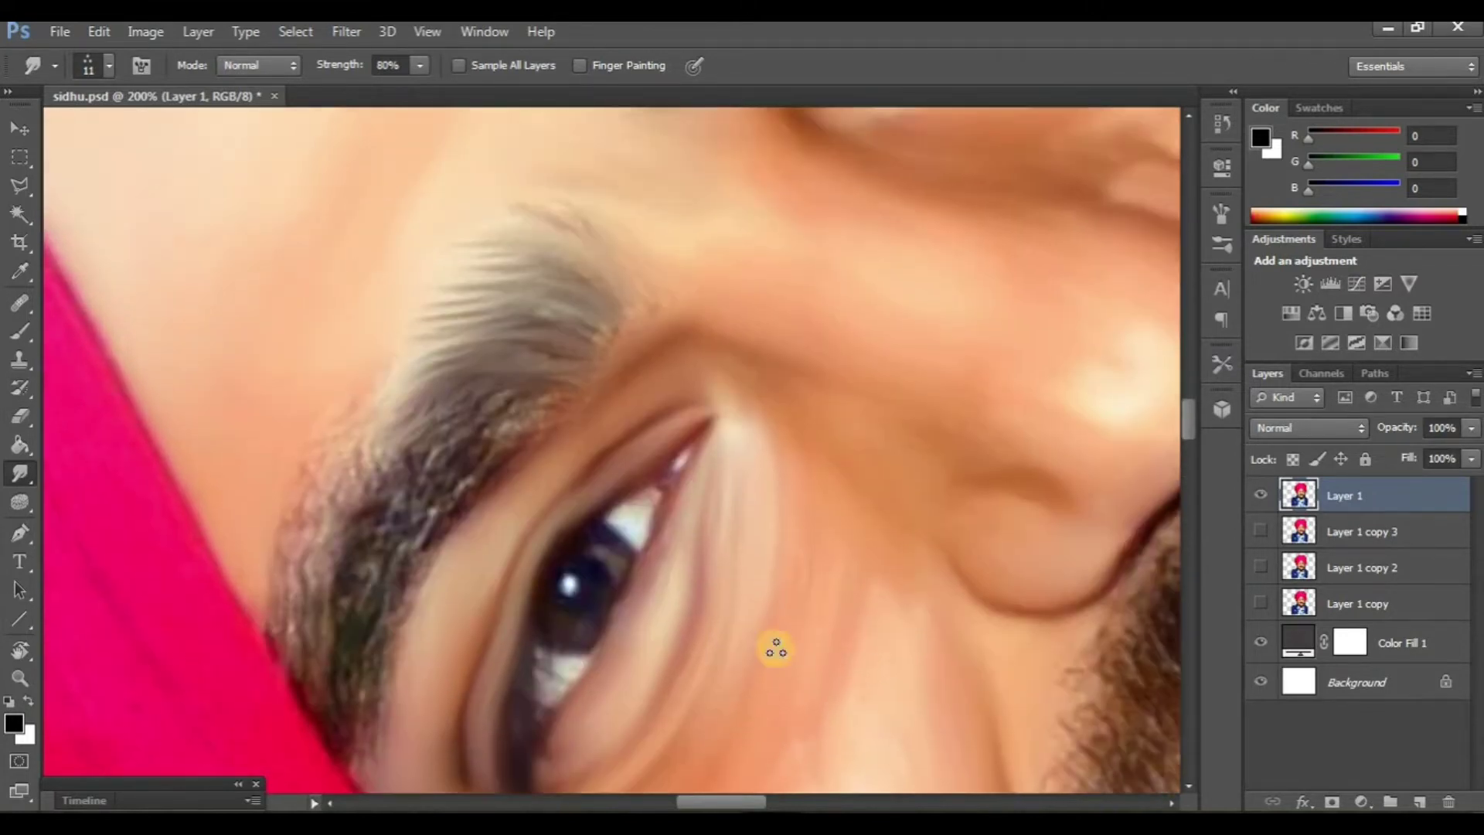
scroll(678, 490, down, 2)
scroll(678, 490, up, 1)
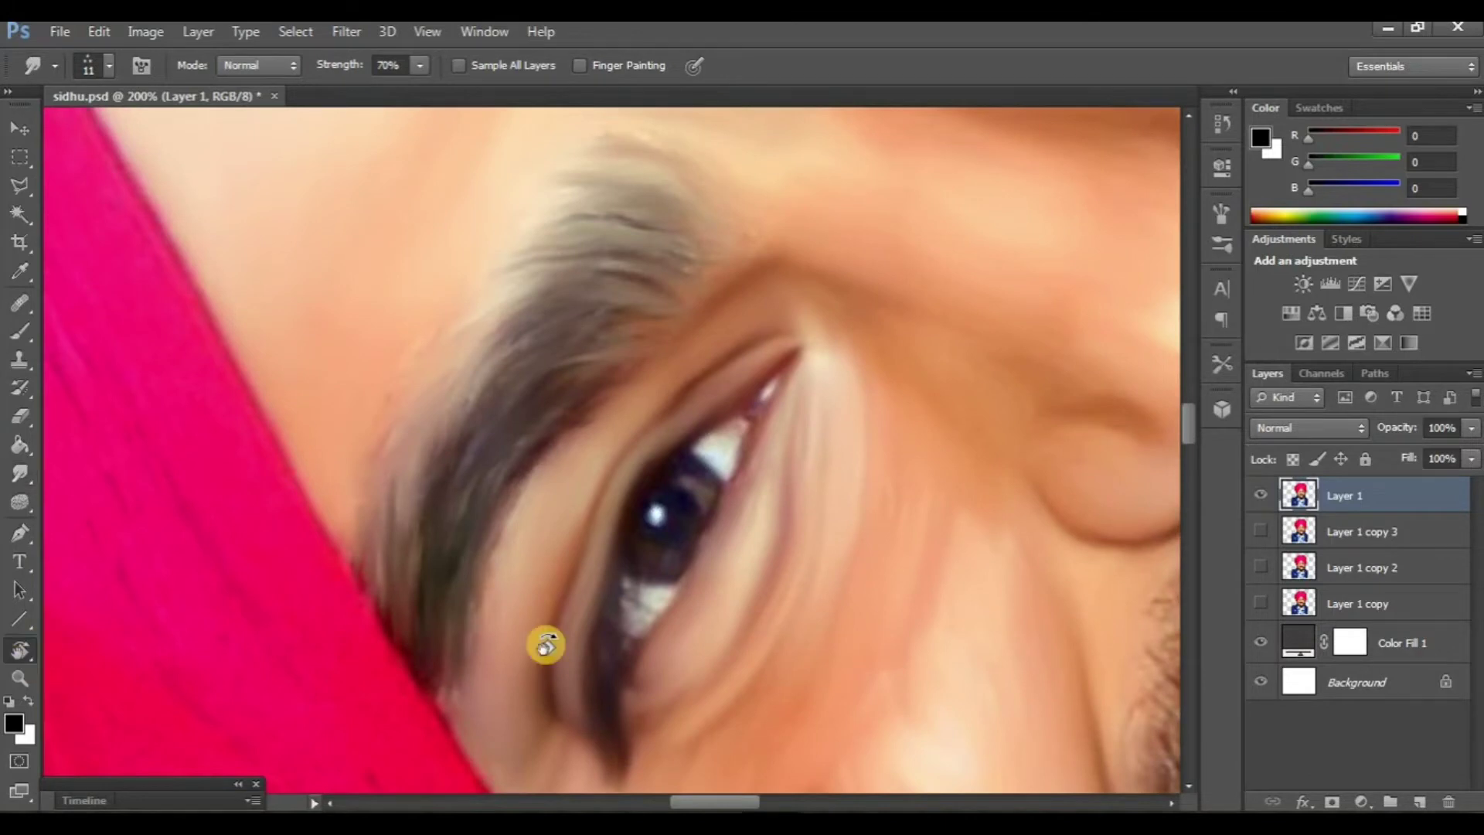
key(r)
mouse_move(593, 619)
mouse_down()
mouse_move(490, 600)
mouse_move(495, 576)
mouse_up()
scroll(677, 563, right, 2)
- Zoom out and toggle Layer 1's visibility to compare the smudged left eyebrow
key(ctrl+minus)
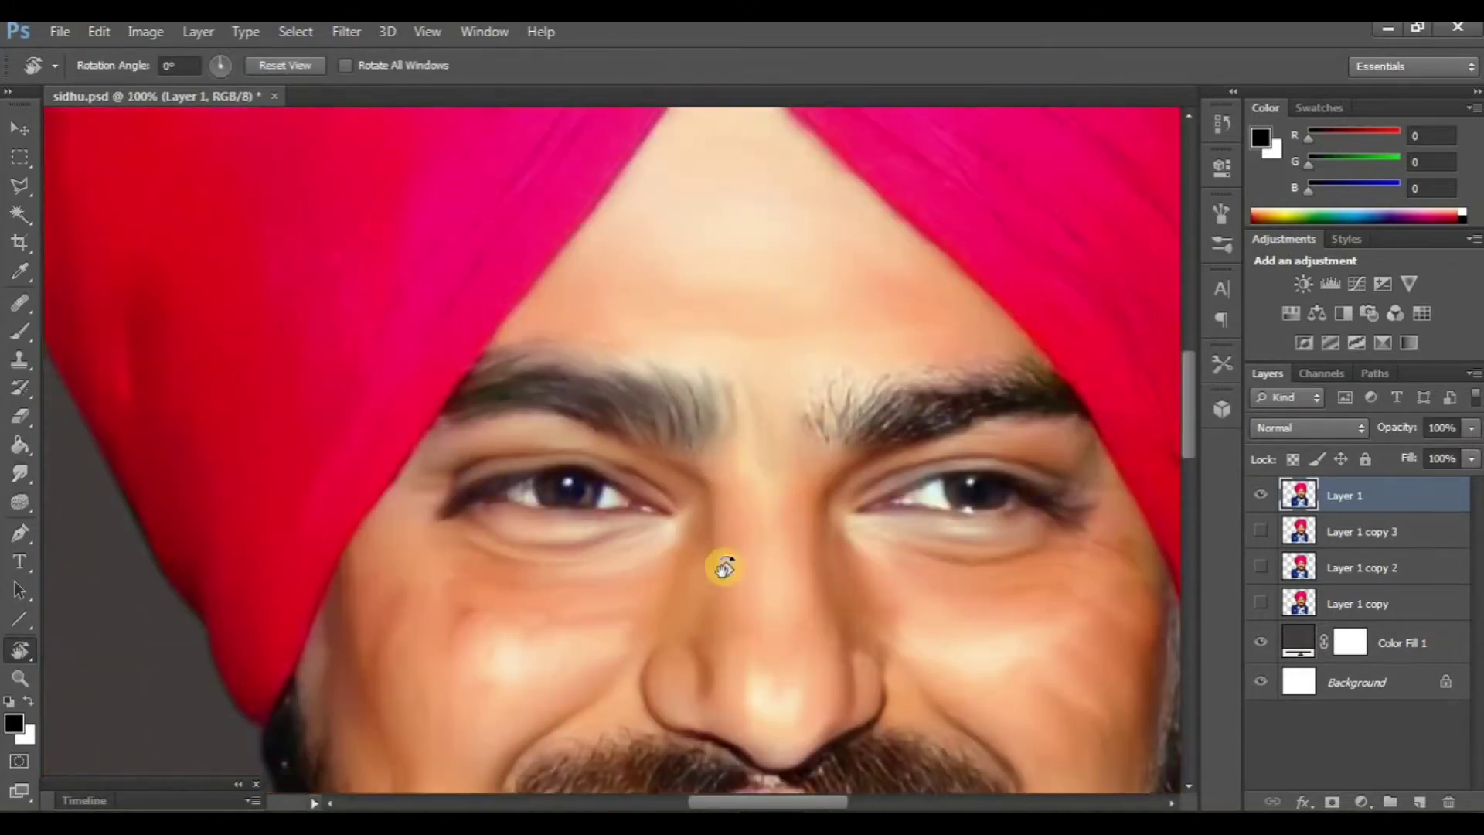
click(1260, 495)
click(1260, 531)
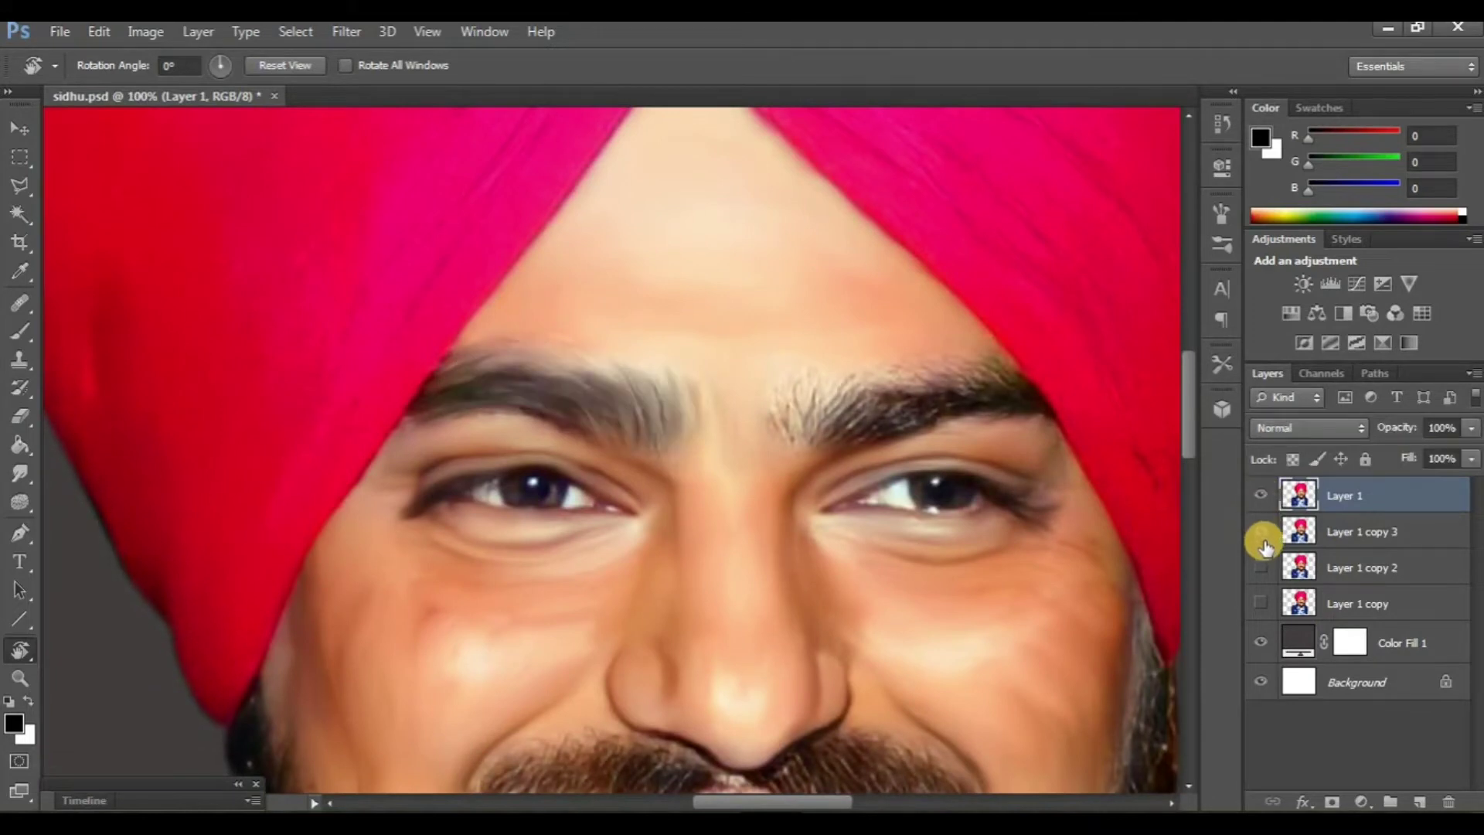
scroll(773, 525, right, 1)
- Zoom and rotate onto the right eyebrow, then smudge its inner end into soft strokes
key(ctrl+plus)
drag(777, 531, 513, 623)
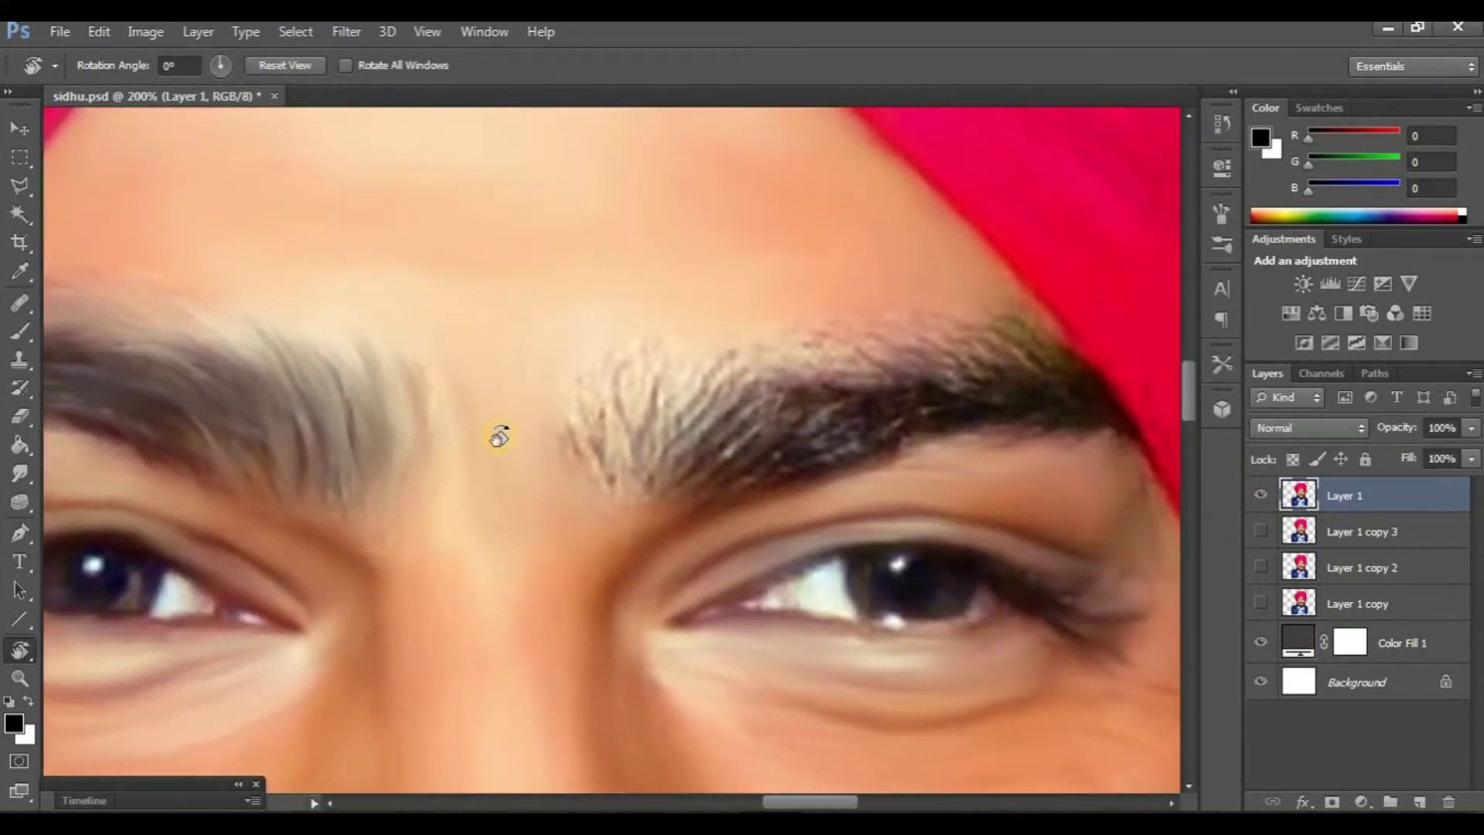
click(671, 604)
drag(671, 603, 526, 494)
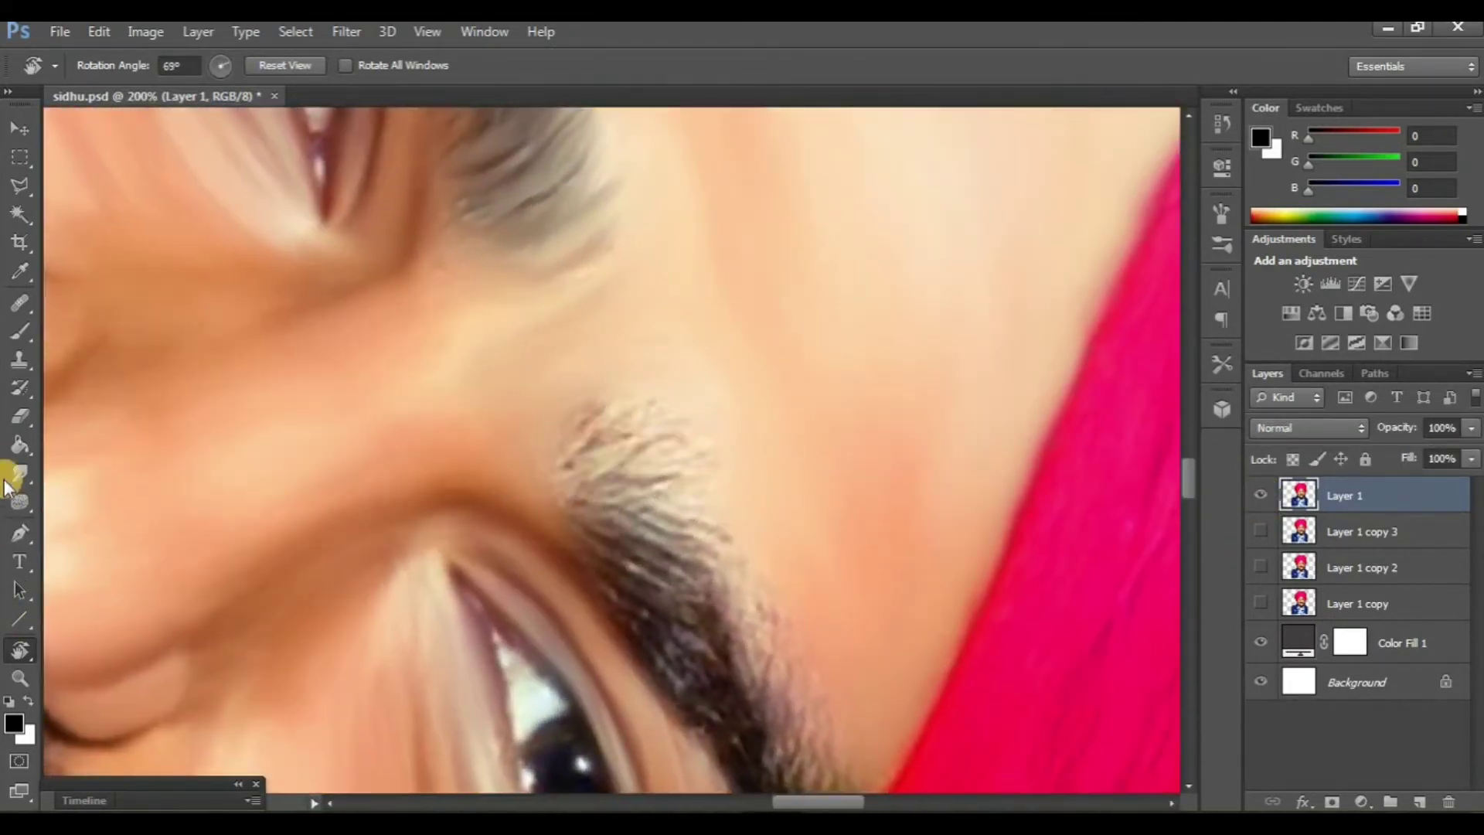
click(20, 472)
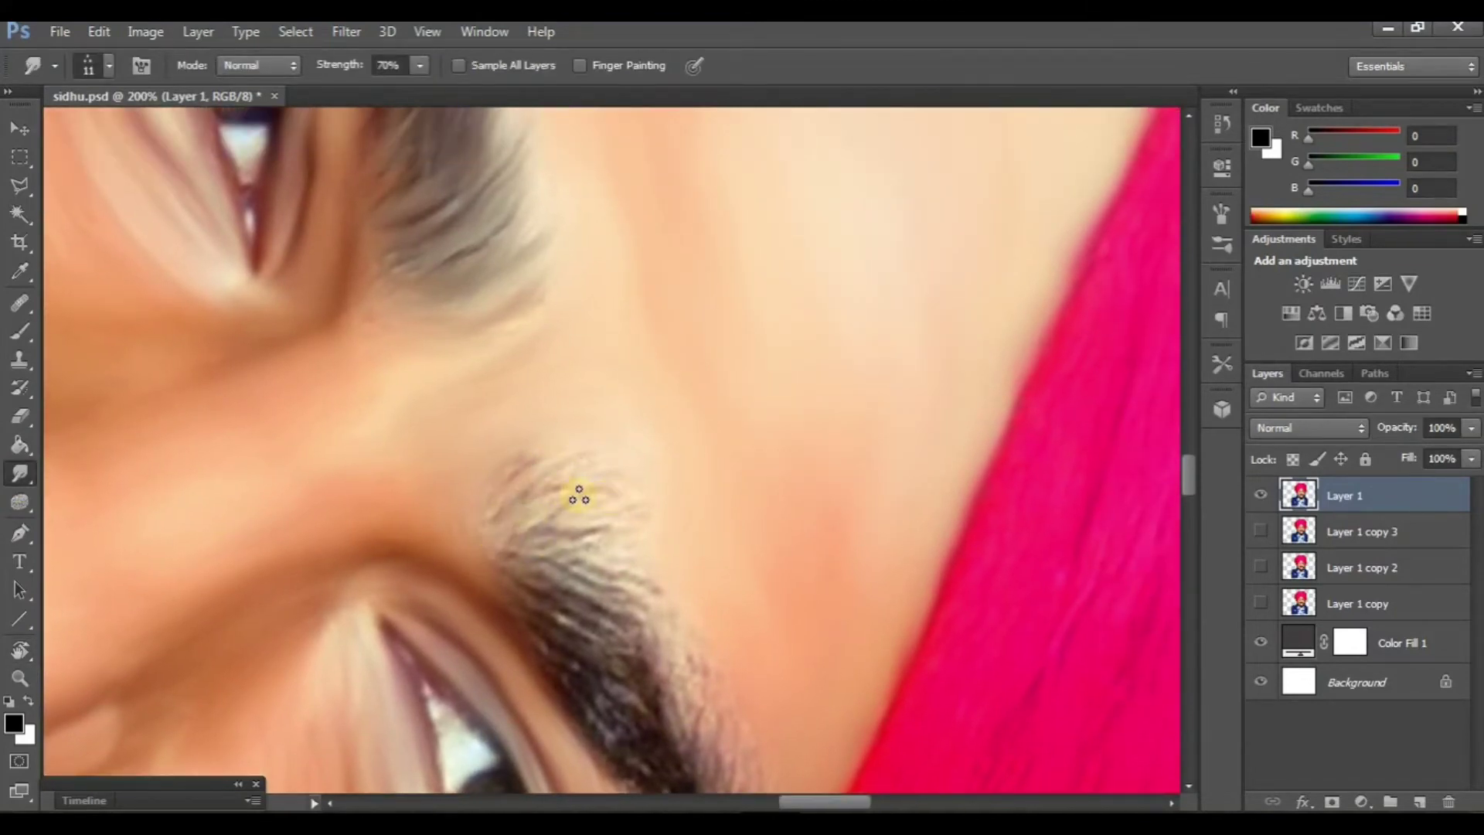
drag(649, 582, 556, 427)
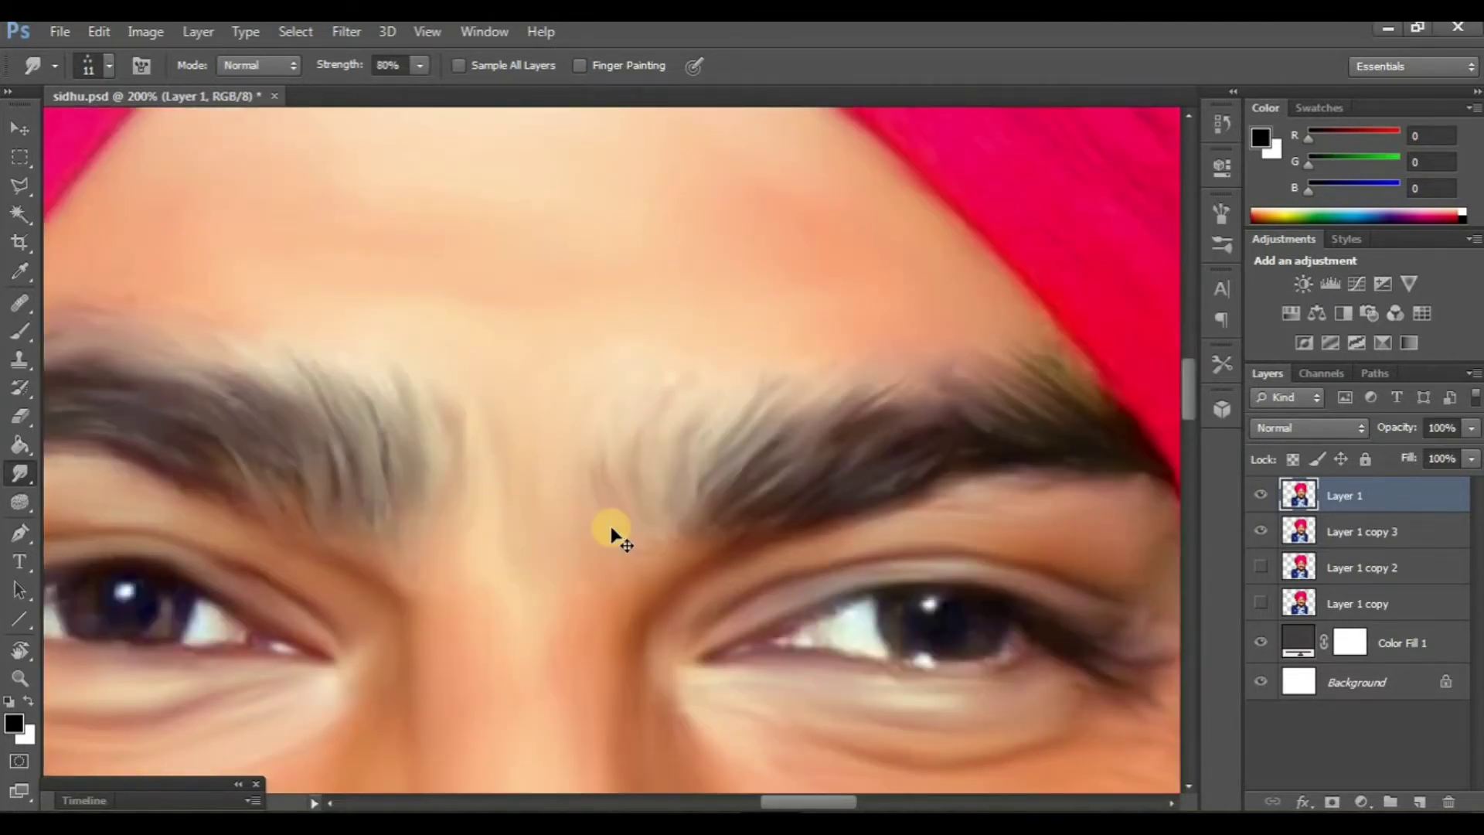
- Zoom out and toggle Layer 1 off and on to check both eyebrows
key(ctrl+minus)
click(1261, 501)
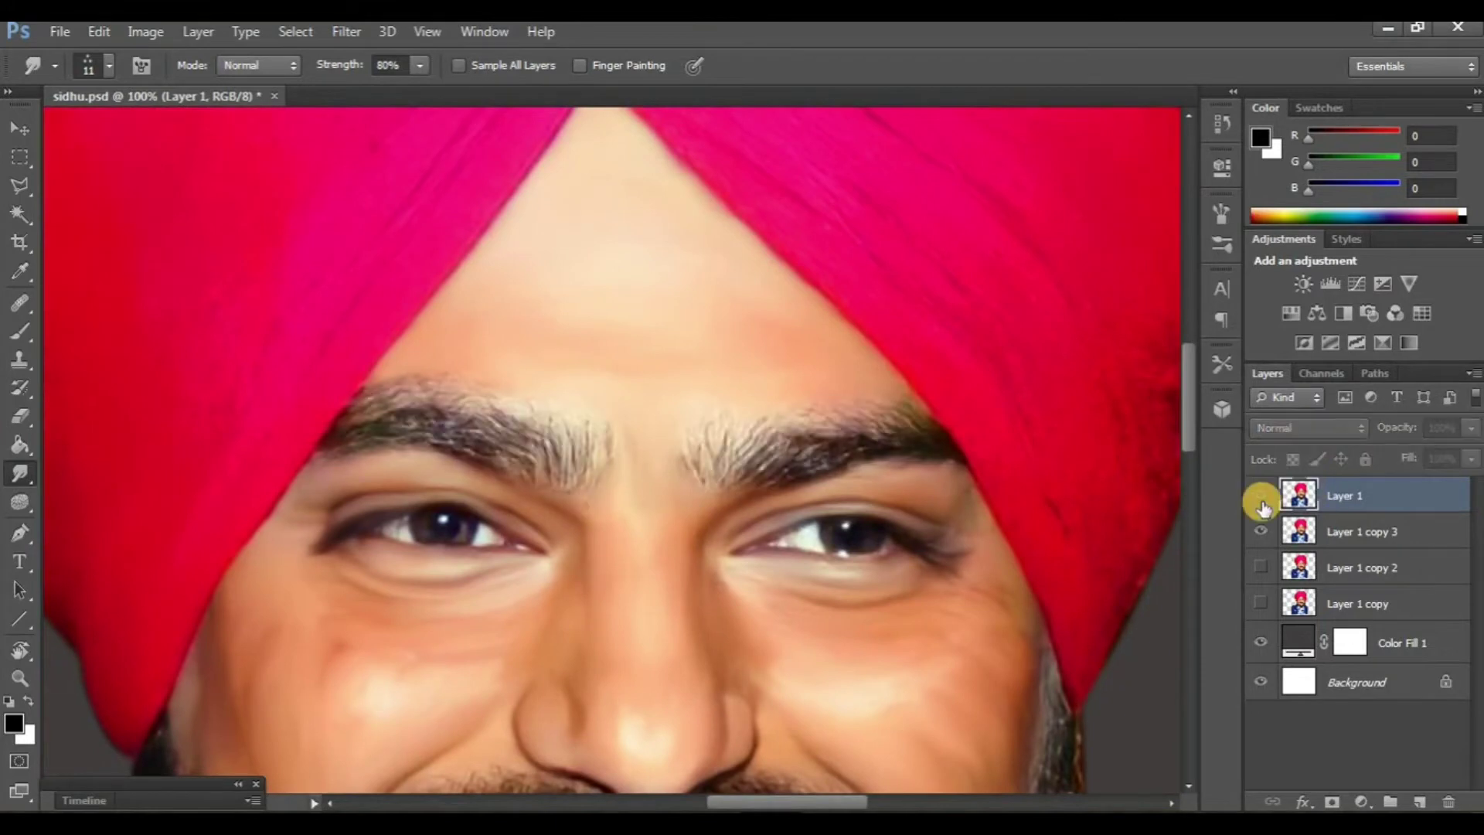
click(1261, 501)
scroll(809, 572, down, 5)
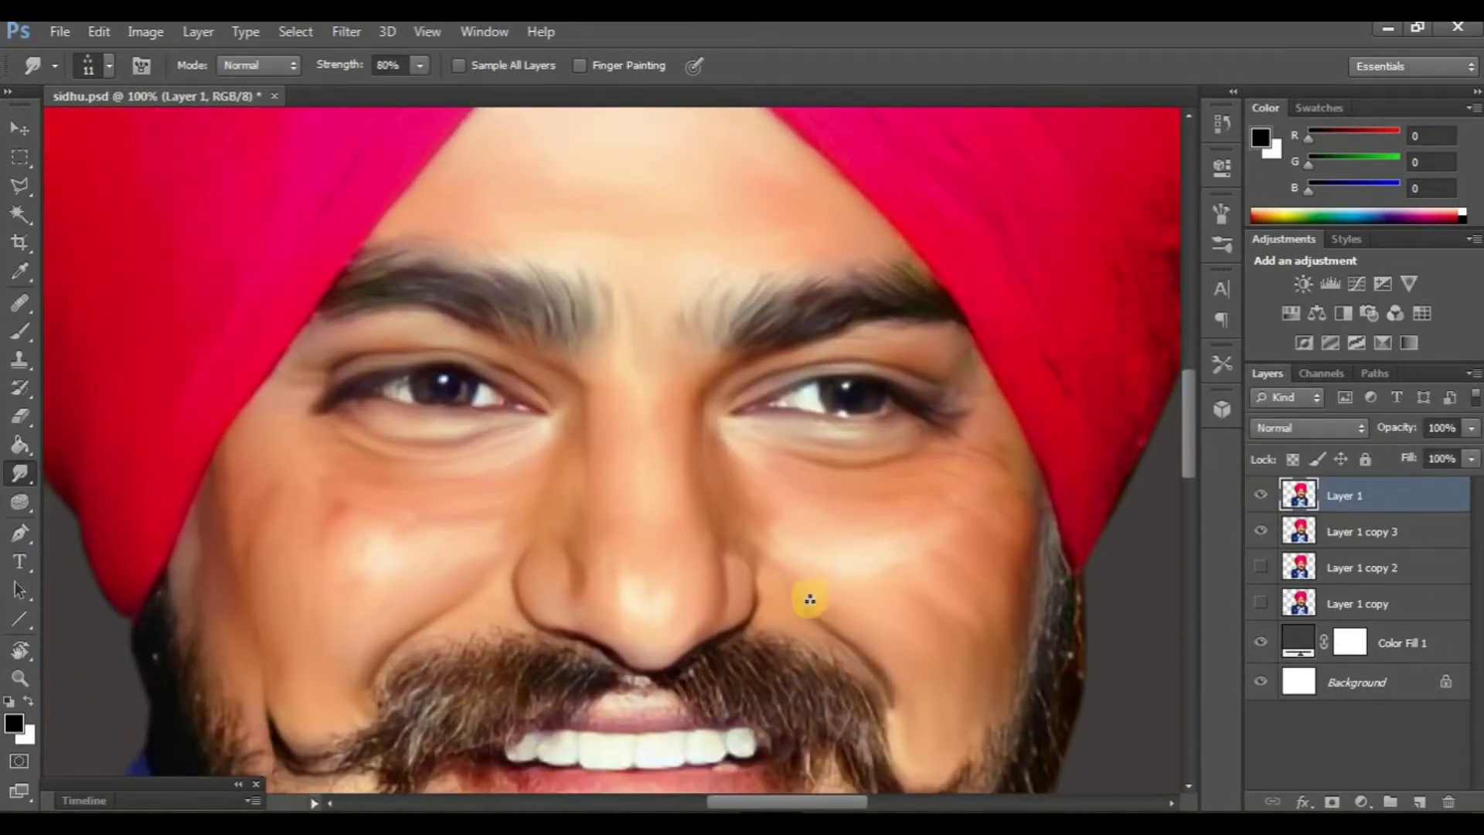
- Rotate and zoom onto the moustache, then smudge it along the upper lip
scroll(809, 595, down, 3)
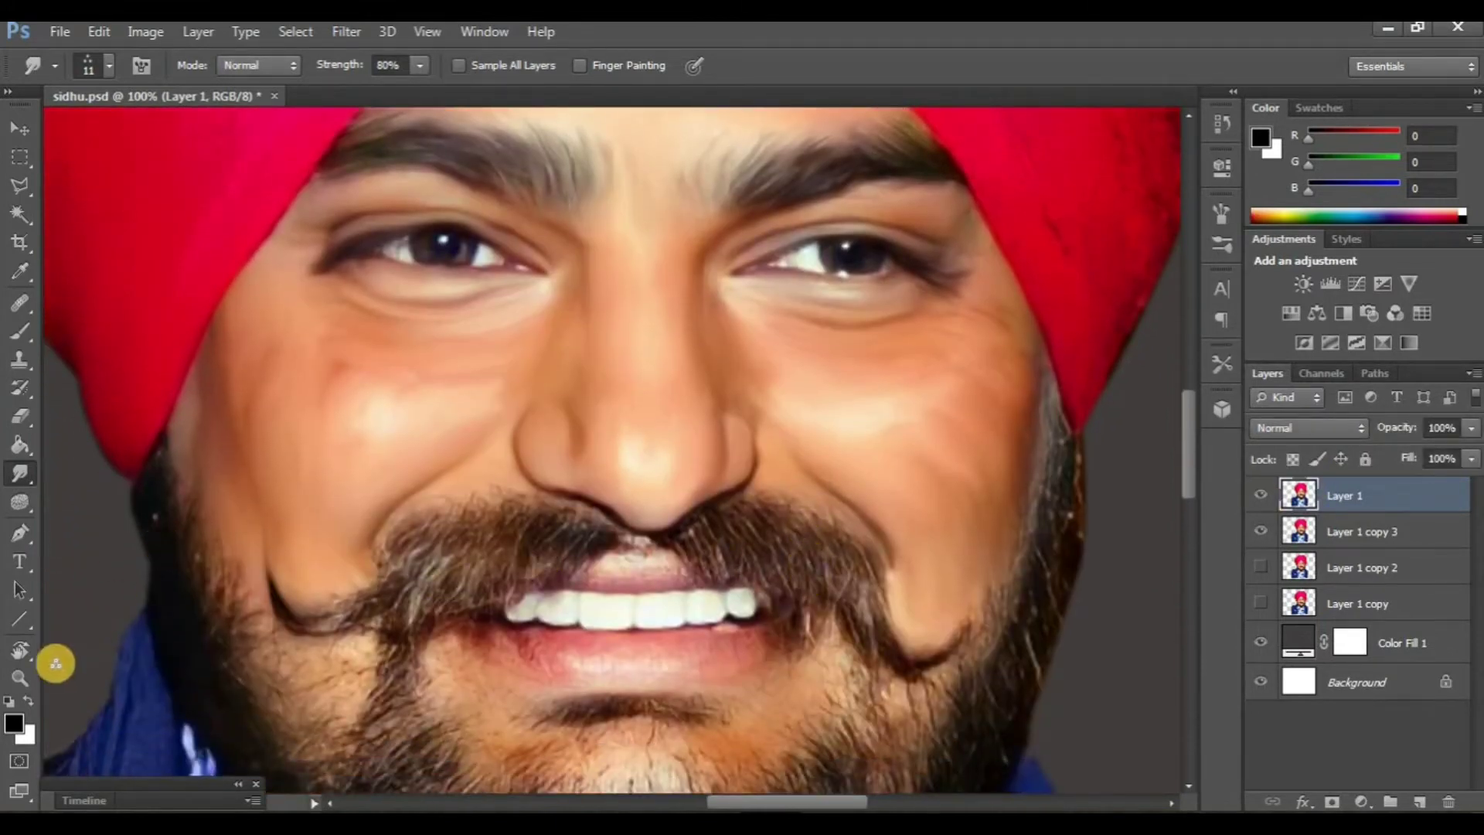
key(r)
drag(93, 663, 332, 531)
key(ctrl+plus)
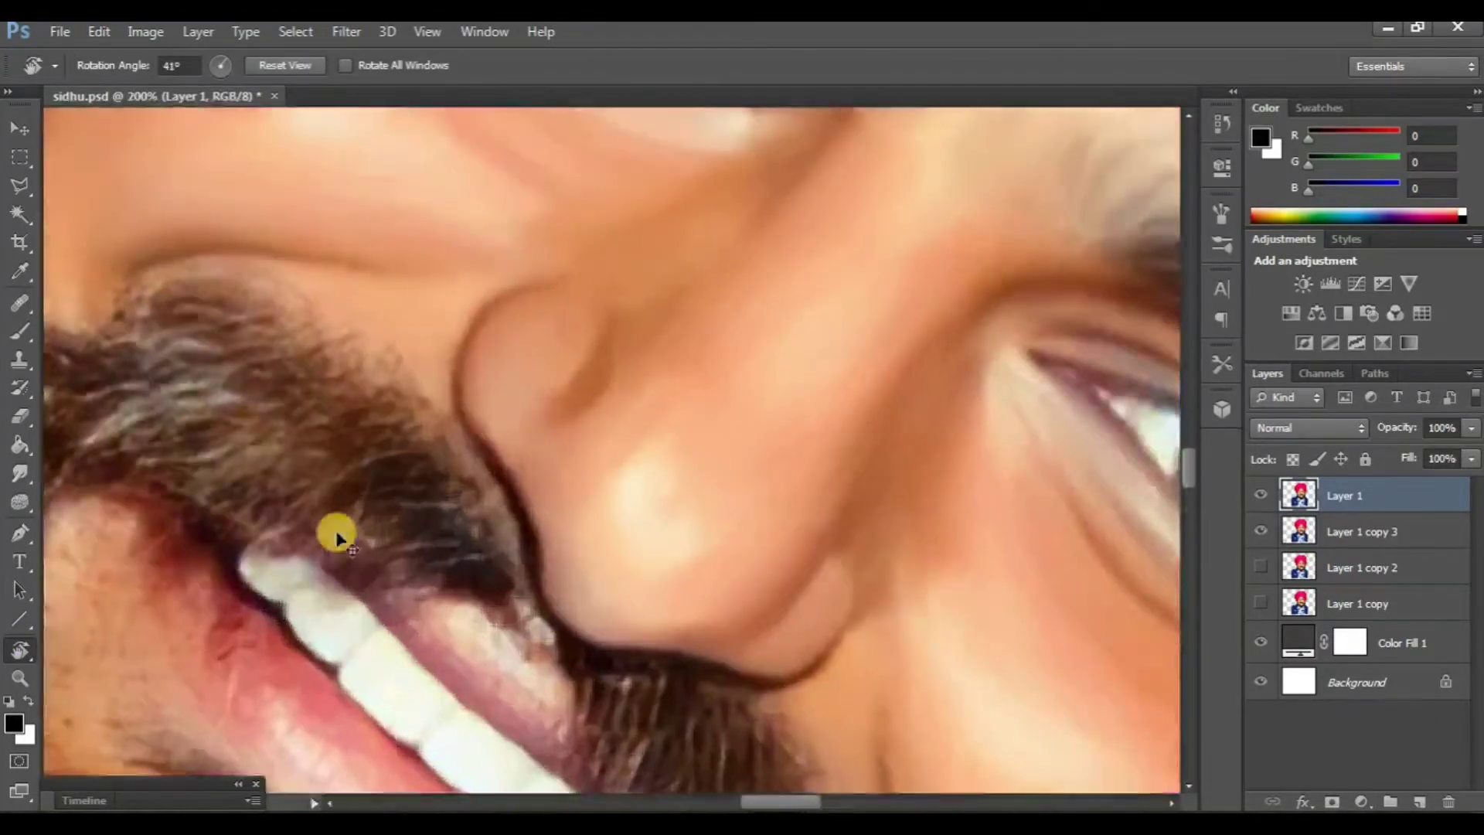
scroll(337, 536, left, 5)
scroll(546, 484, down, 2)
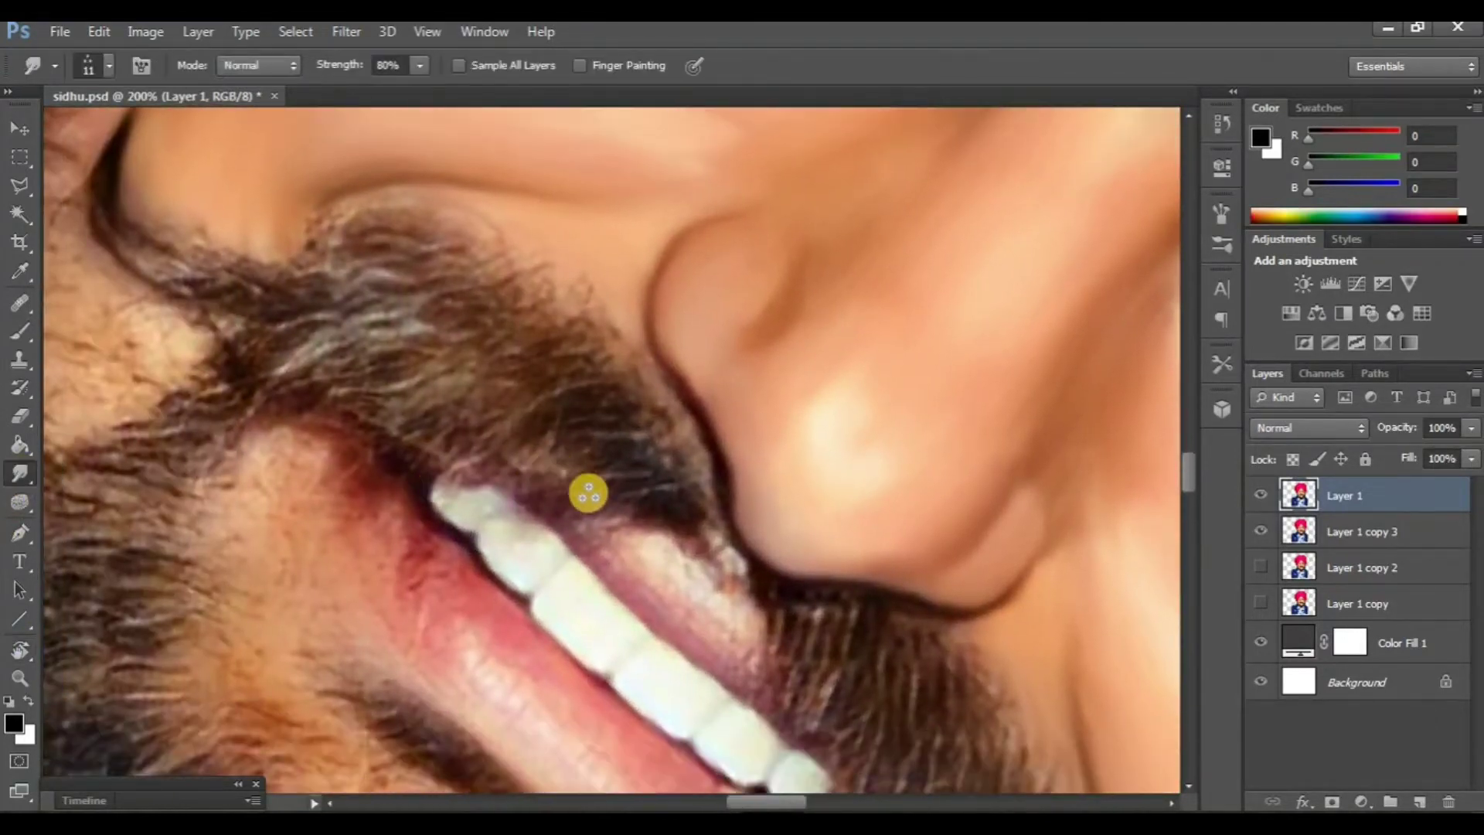
mouse_move(676, 509)
mouse_down()
mouse_move(630, 490)
mouse_move(540, 494)
mouse_move(660, 441)
mouse_move(623, 434)
mouse_move(518, 470)
mouse_move(616, 397)
mouse_move(547, 397)
mouse_move(451, 461)
mouse_move(397, 464)
mouse_move(381, 487)
mouse_move(550, 391)
mouse_move(536, 496)
mouse_up()
scroll(484, 433, up, 1)
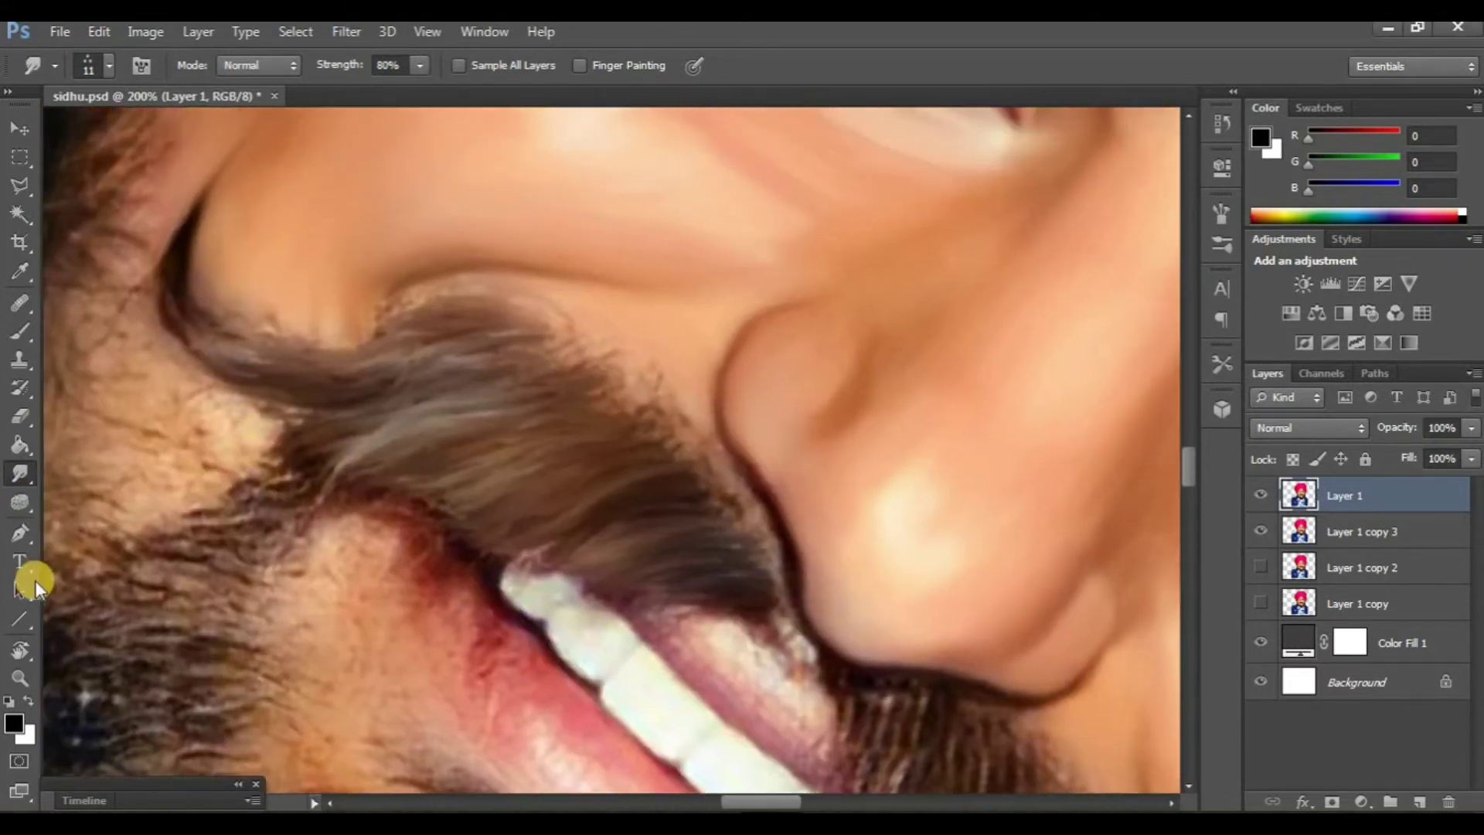
- Show Layer 1 copy 2 and blend the moustache hairs above the teeth into smooth strands
click(21, 649)
mouse_move(414, 497)
mouse_down()
mouse_move(481, 602)
mouse_move(510, 610)
mouse_up()
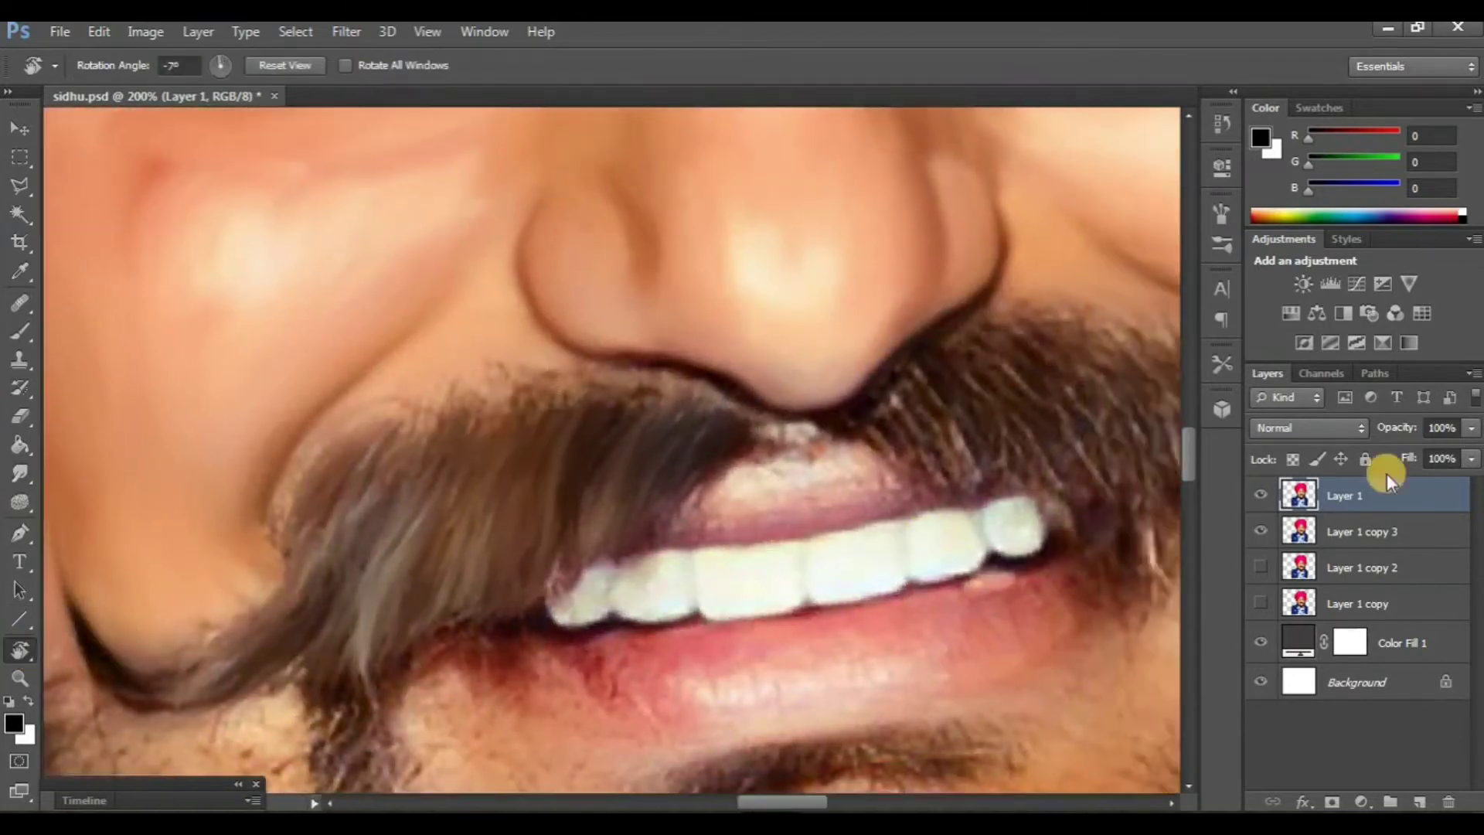
click(1261, 494)
mouse_move(745, 479)
mouse_down()
mouse_move(605, 507)
mouse_move(635, 533)
mouse_move(672, 534)
mouse_move(695, 490)
mouse_move(446, 530)
mouse_up()
click(20, 473)
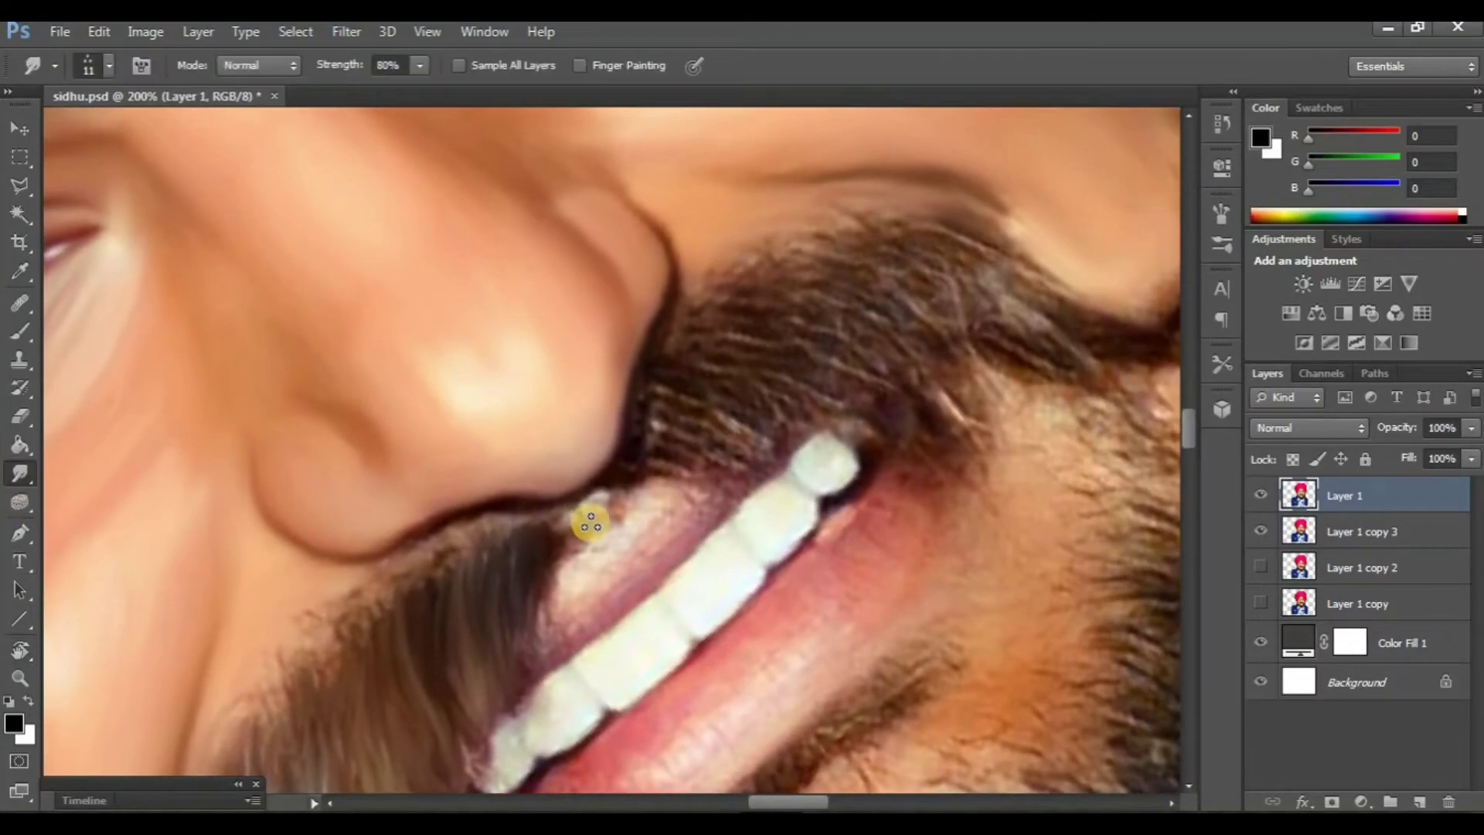
scroll(590, 524, right, 2)
mouse_move(617, 477)
mouse_down()
mouse_move(705, 473)
mouse_move(658, 418)
mouse_up()
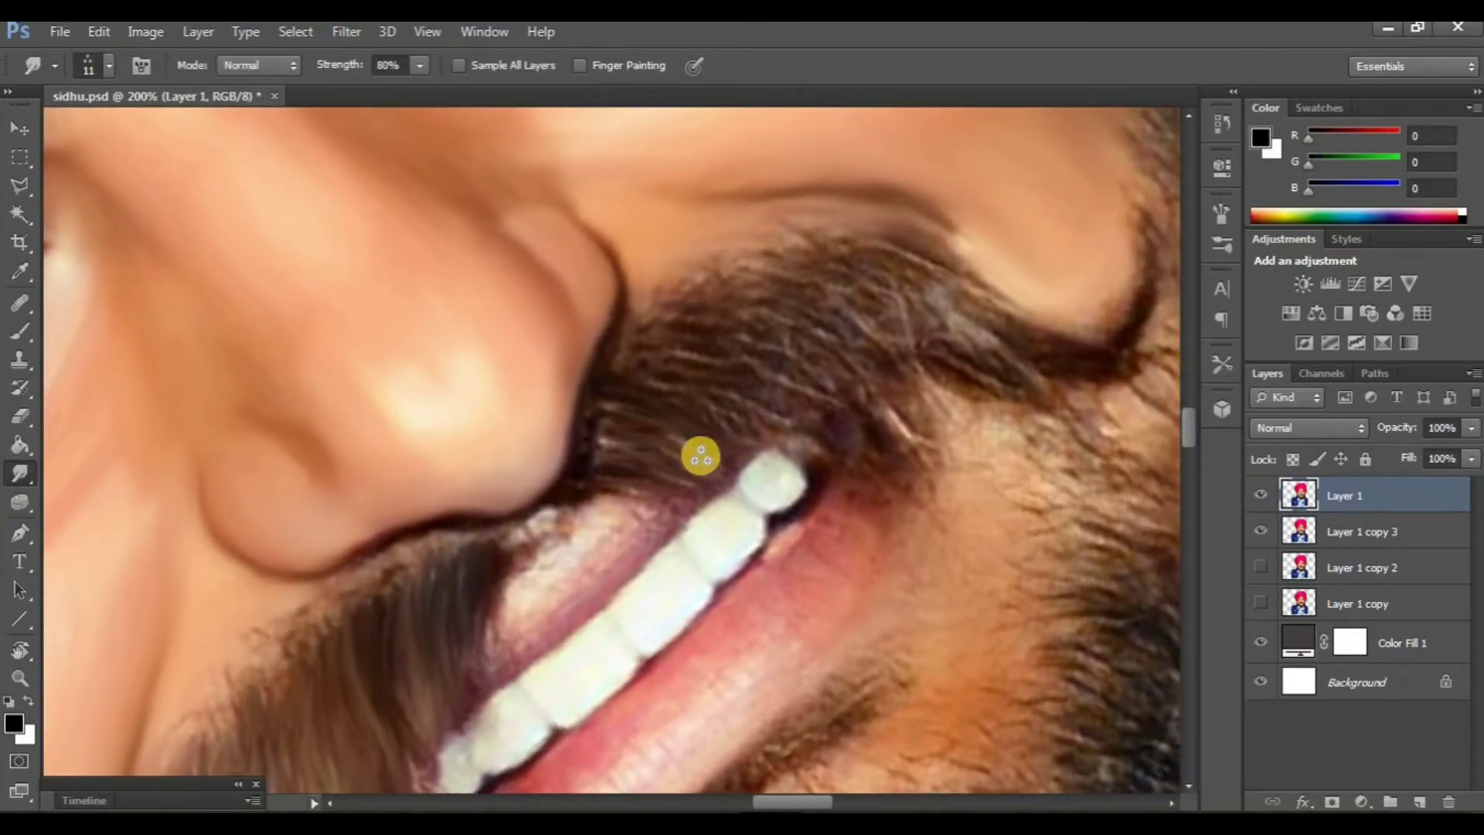
scroll(727, 472, up, 2)
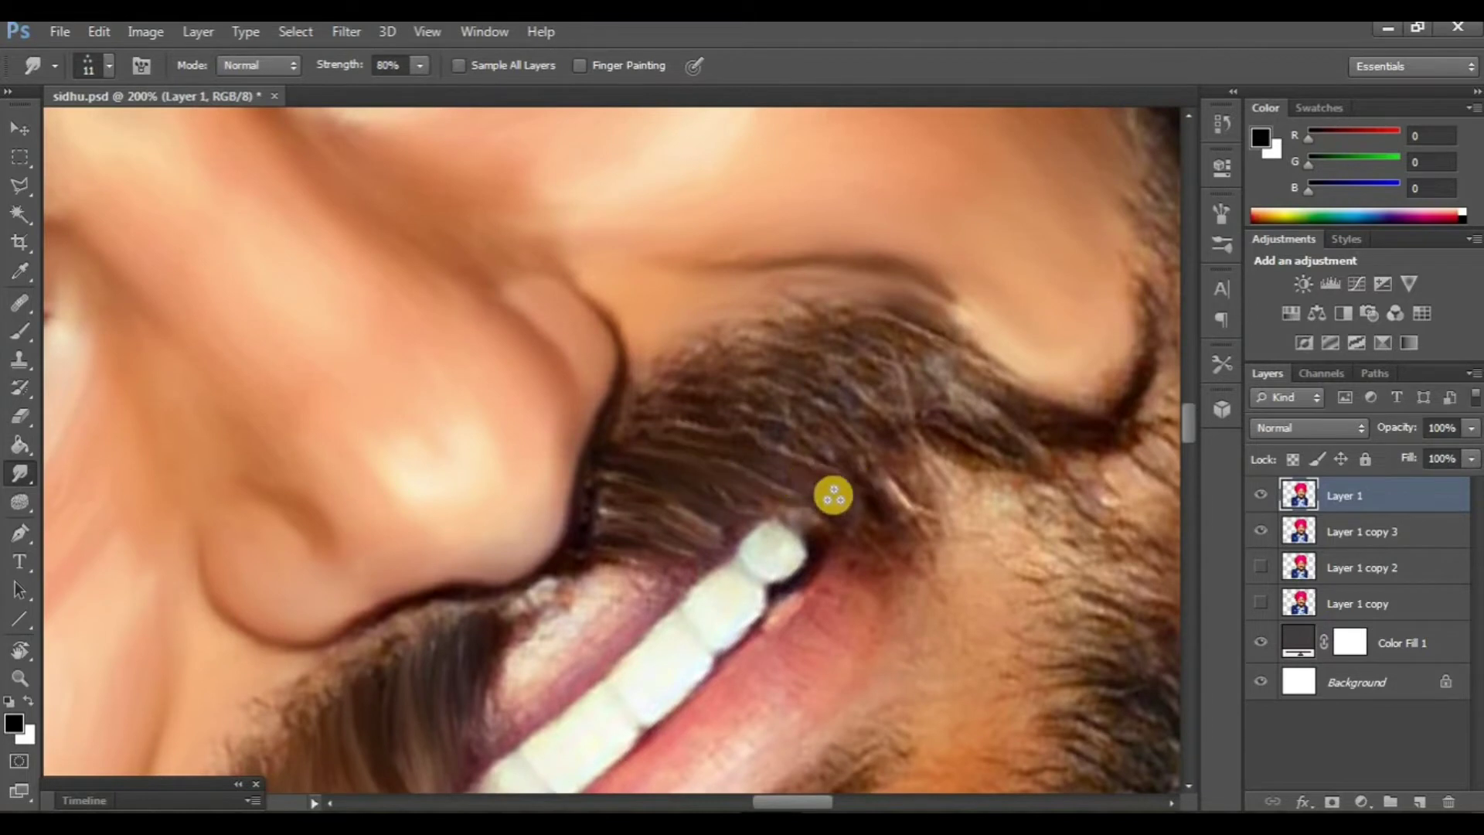
mouse_move(834, 495)
mouse_down()
mouse_move(850, 473)
mouse_move(766, 425)
mouse_up()
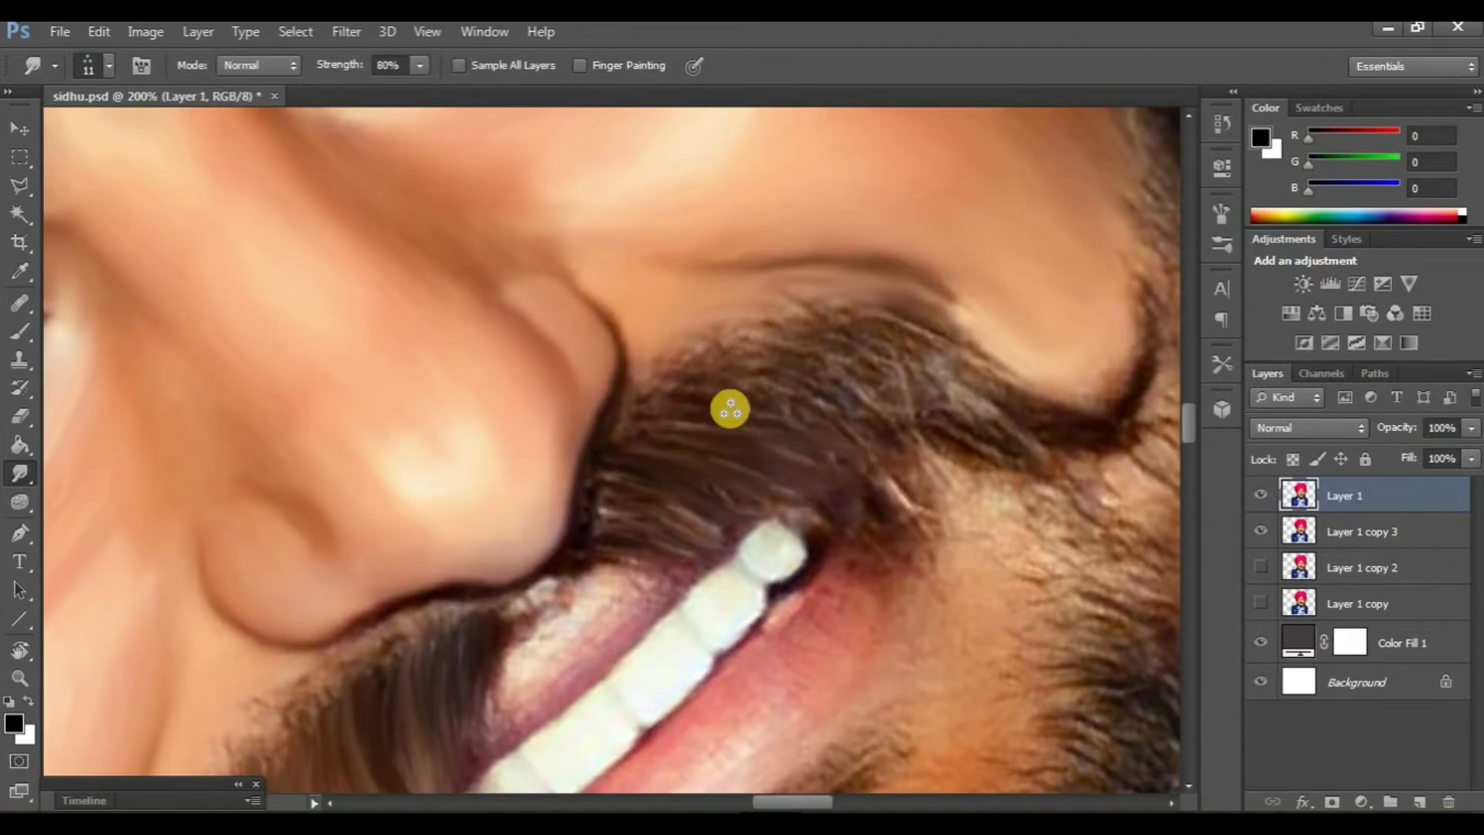
scroll(758, 487, up, 2)
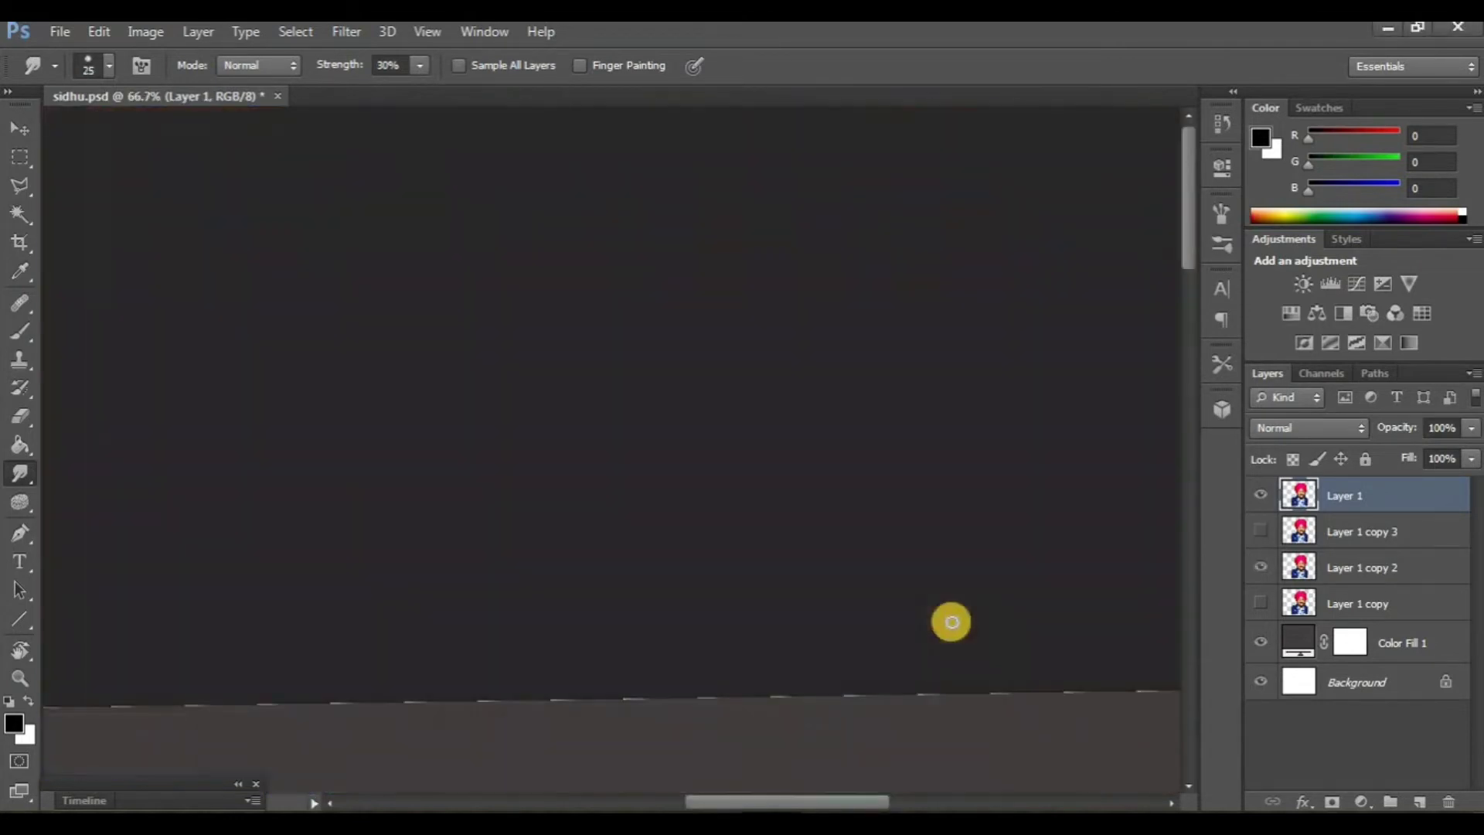
key(ctrl+minus)
key(ctrl+minus)
key(ctrl+minus)
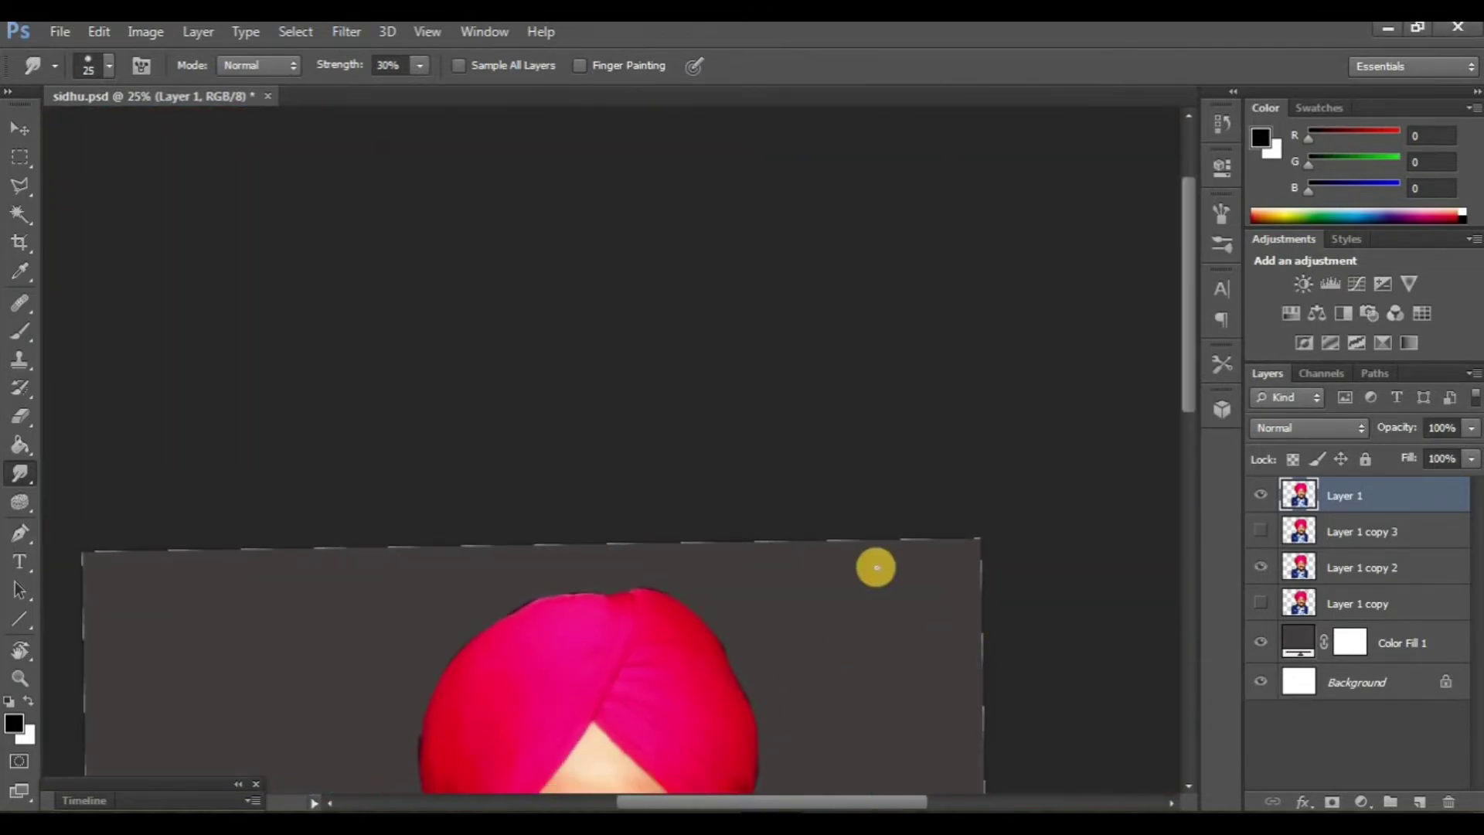
key(ctrl+plus)
key(ctrl+plus)
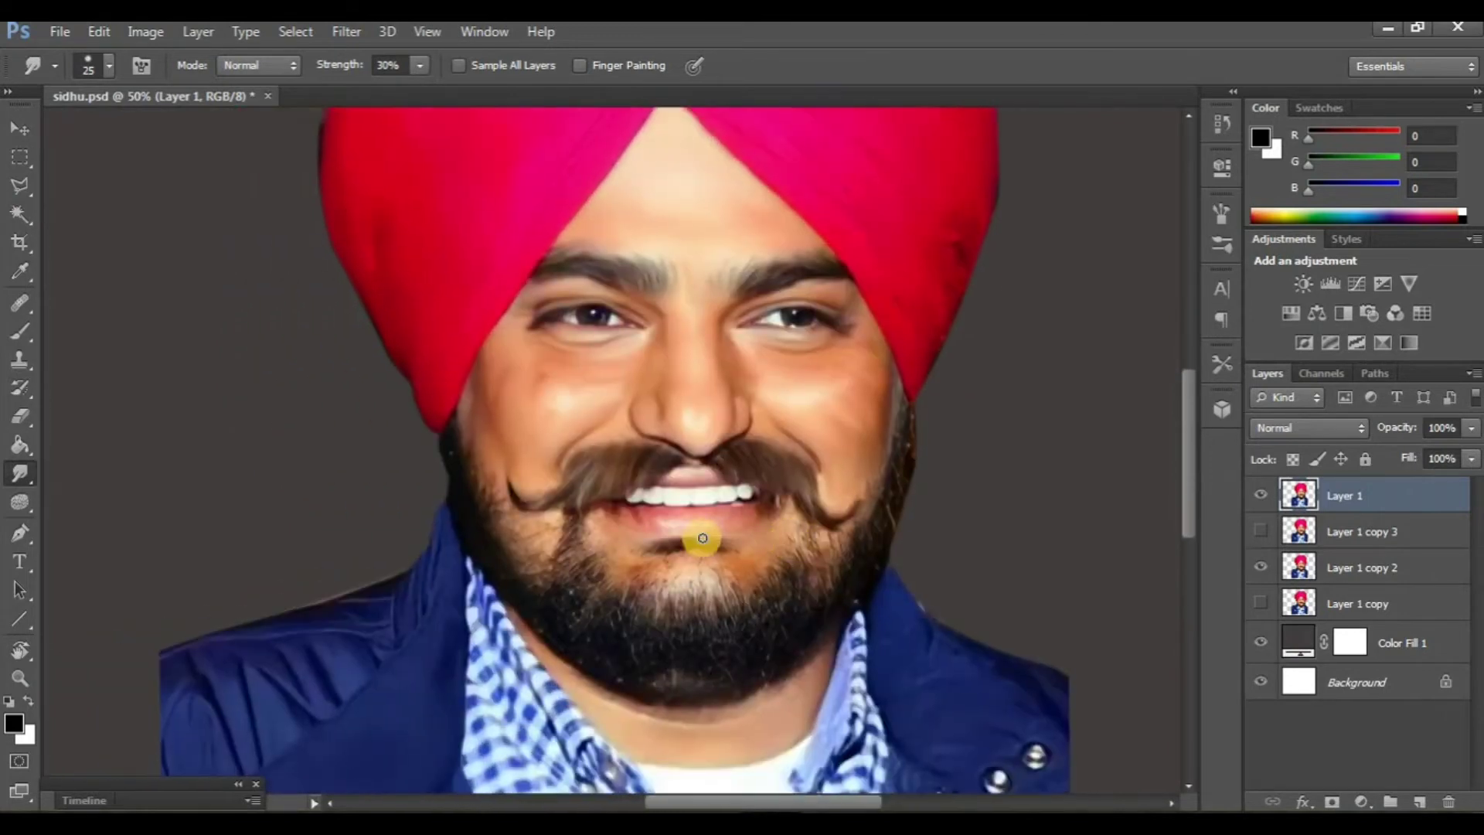
key(ctrl+plus)
click(1253, 500)
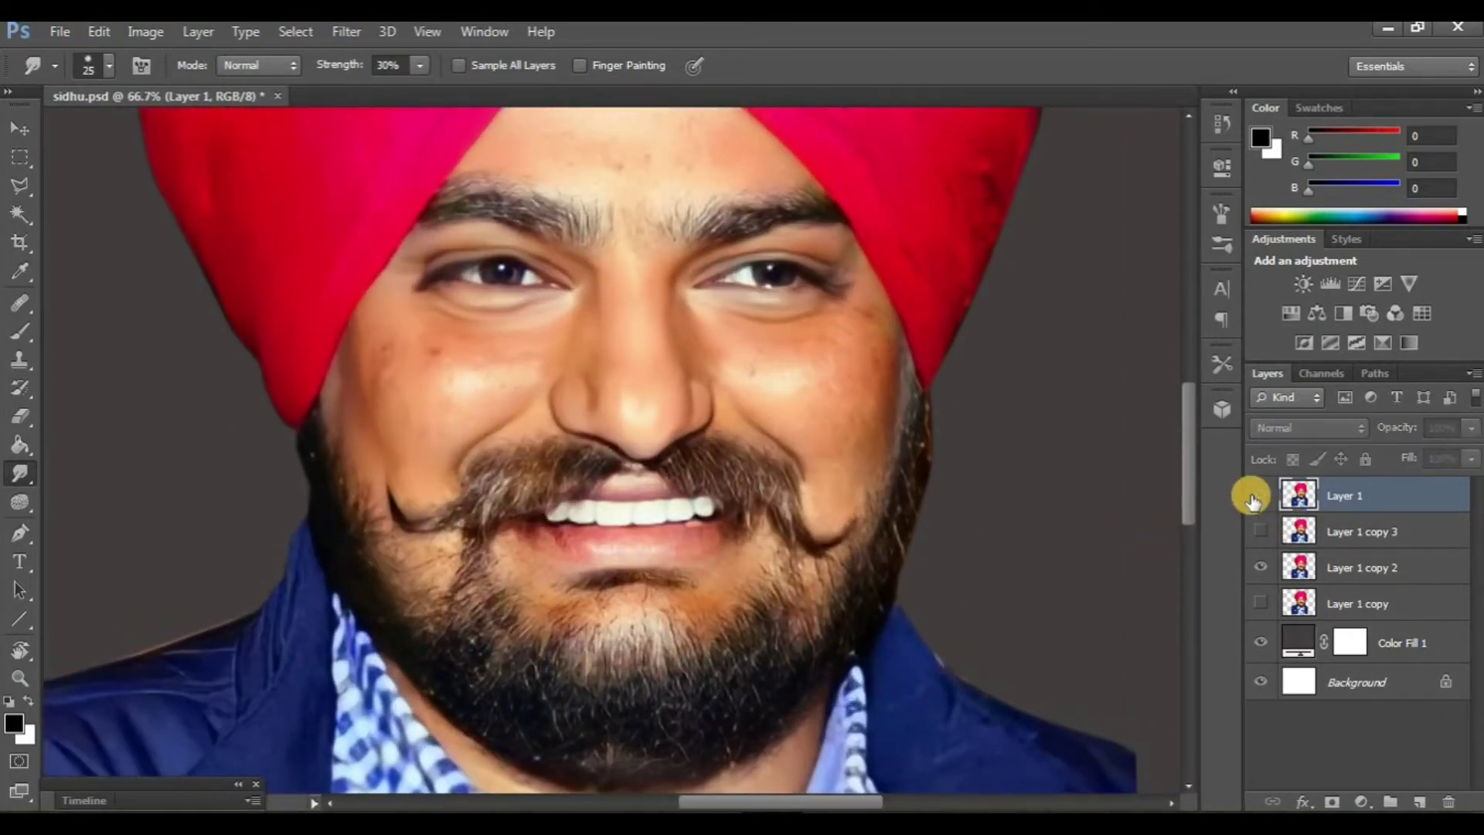
click(1241, 501)
scroll(663, 540, down, 2)
key(ctrl+plus)
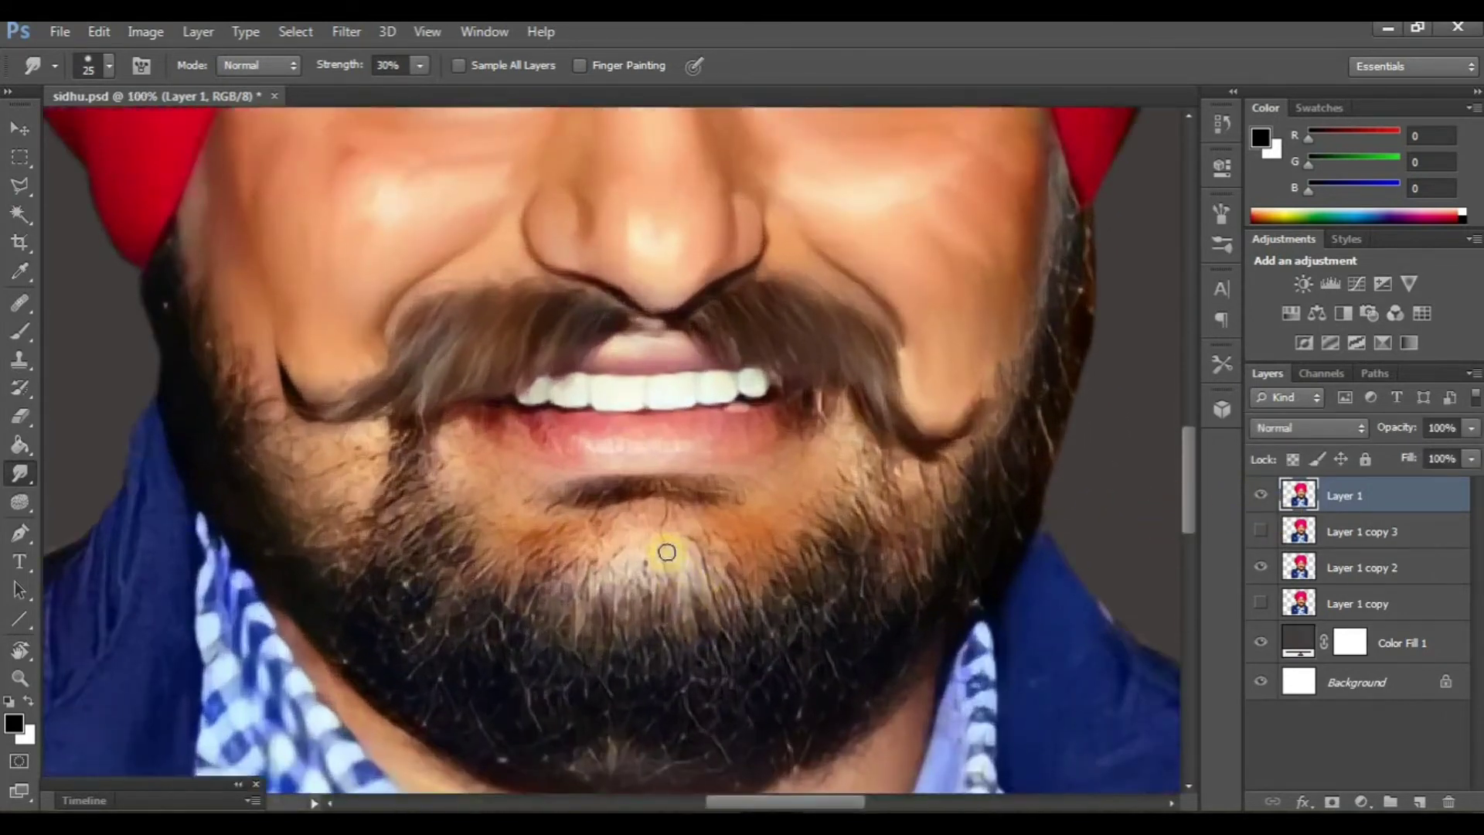
scroll(619, 497, down, 2)
scroll(497, 490, left, 2)
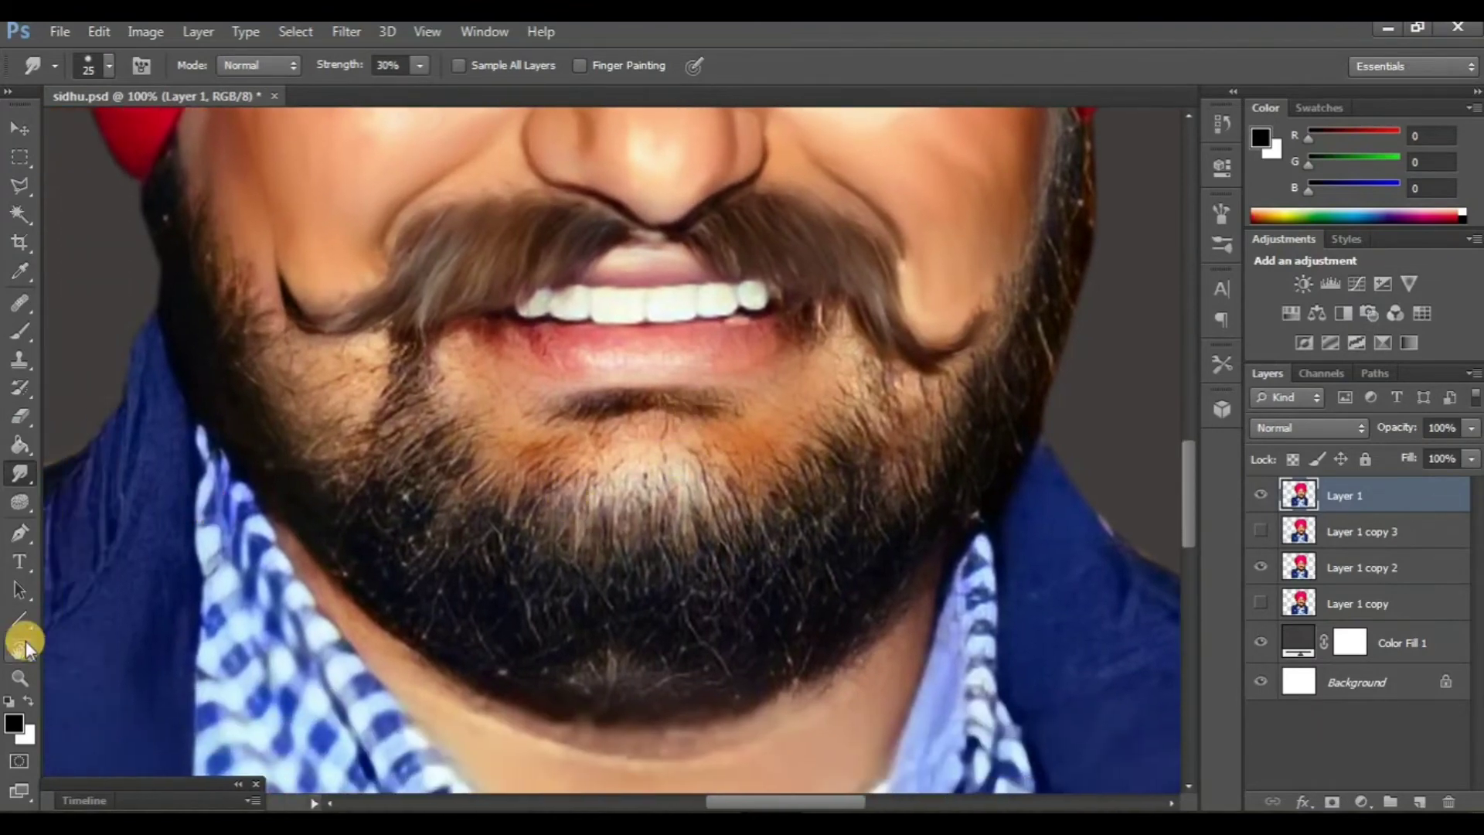
key(r)
mouse_move(571, 630)
mouse_down()
mouse_move(556, 632)
mouse_move(490, 553)
mouse_up()
- Smear the beard hair below the lower lip using a small soft Smudge brush at 80% strength
scroll(386, 347, up, 1)
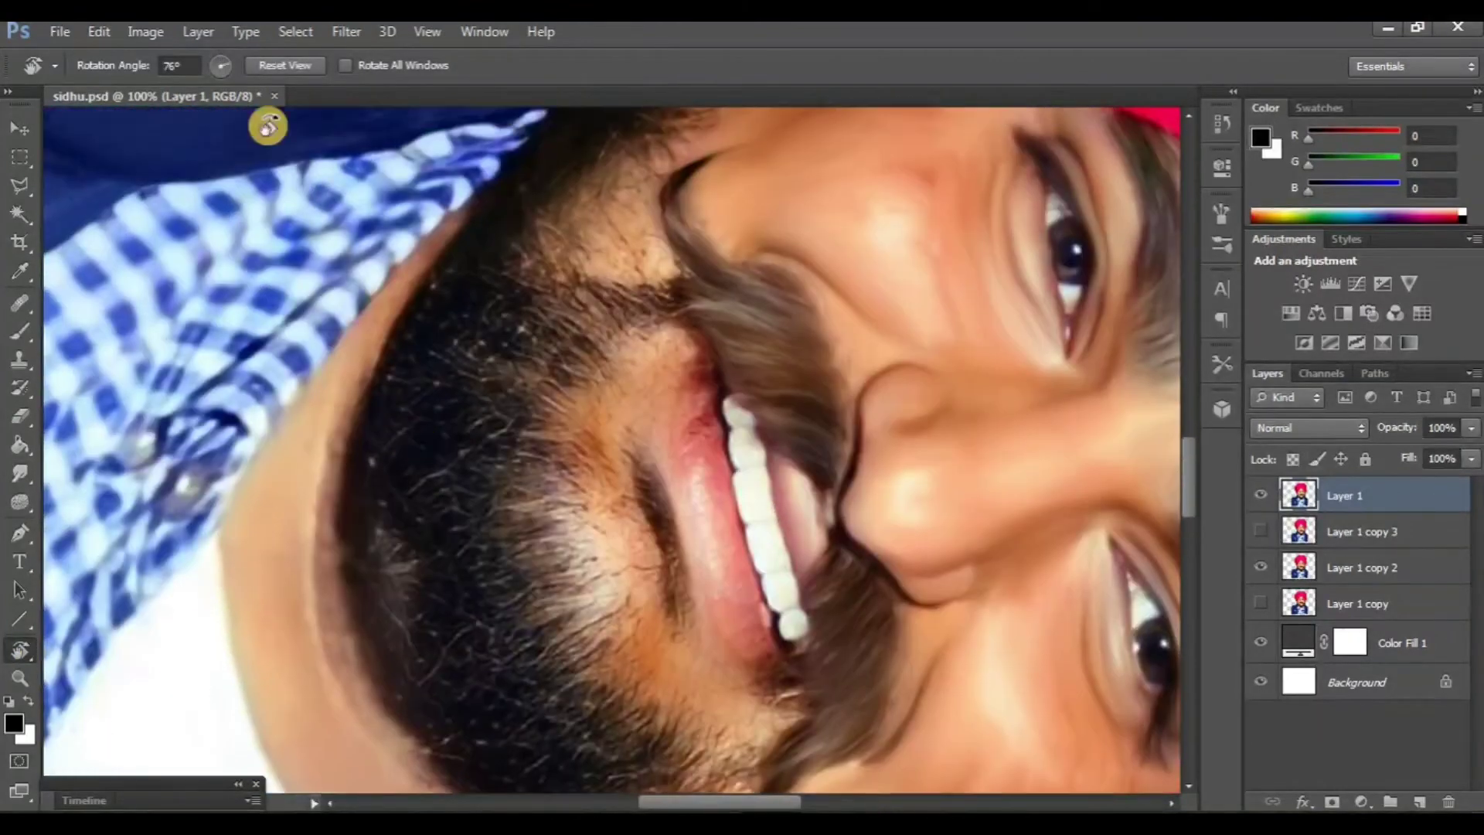
click(14, 469)
click(109, 65)
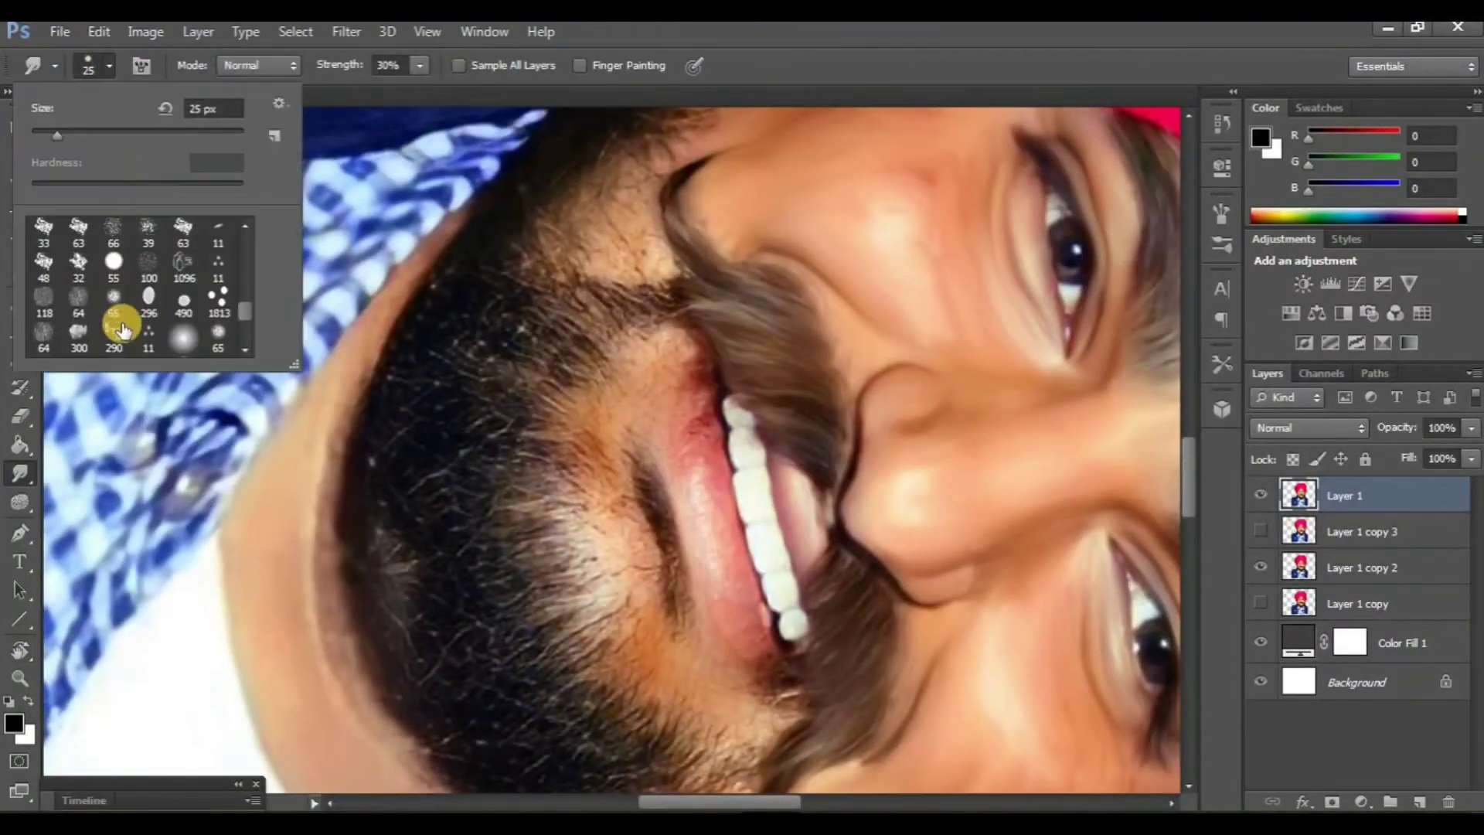
key(Return)
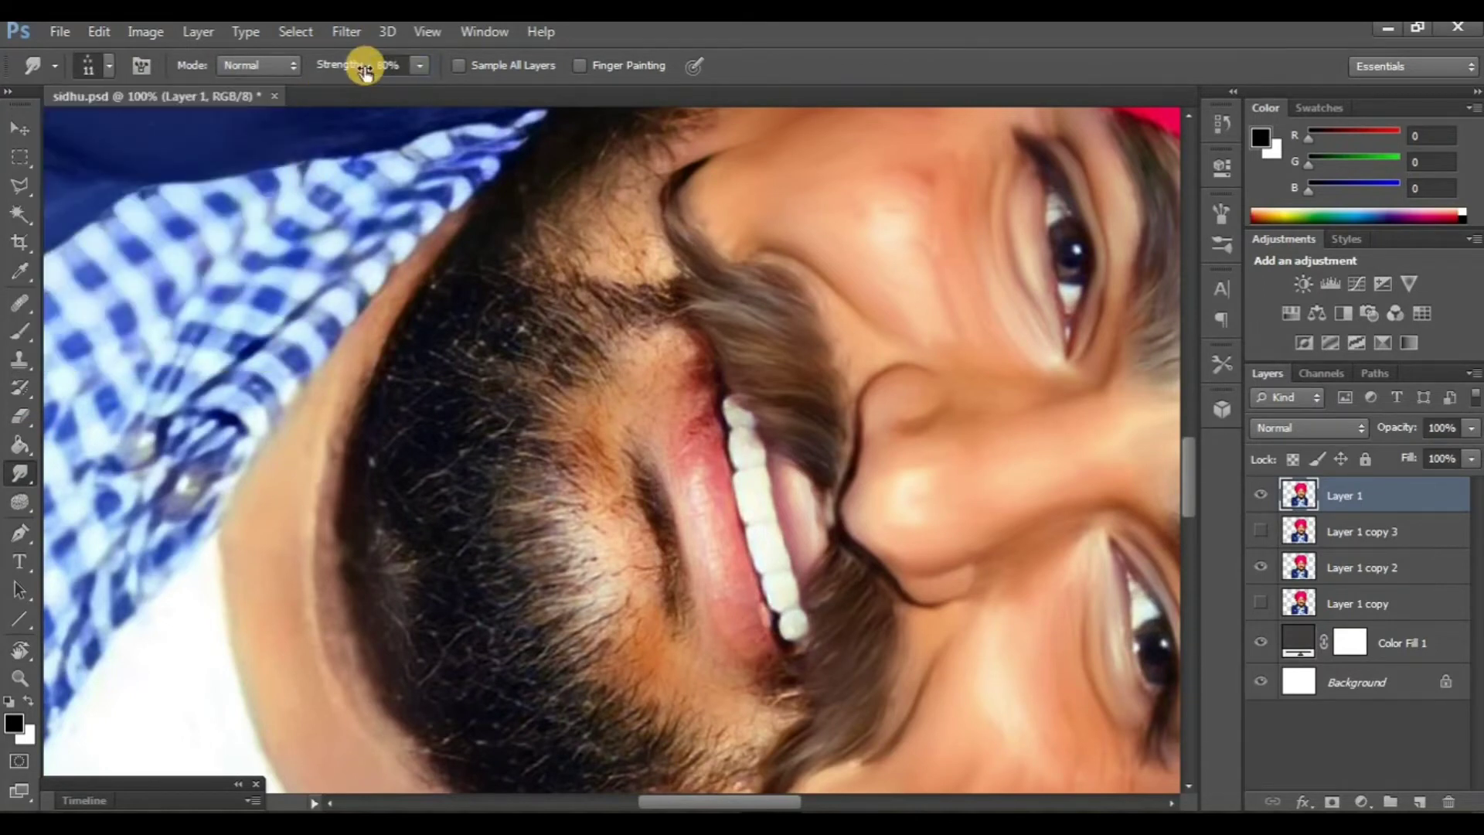
scroll(535, 443, down, 1)
key(bracketright)
scroll(482, 436, down, 1)
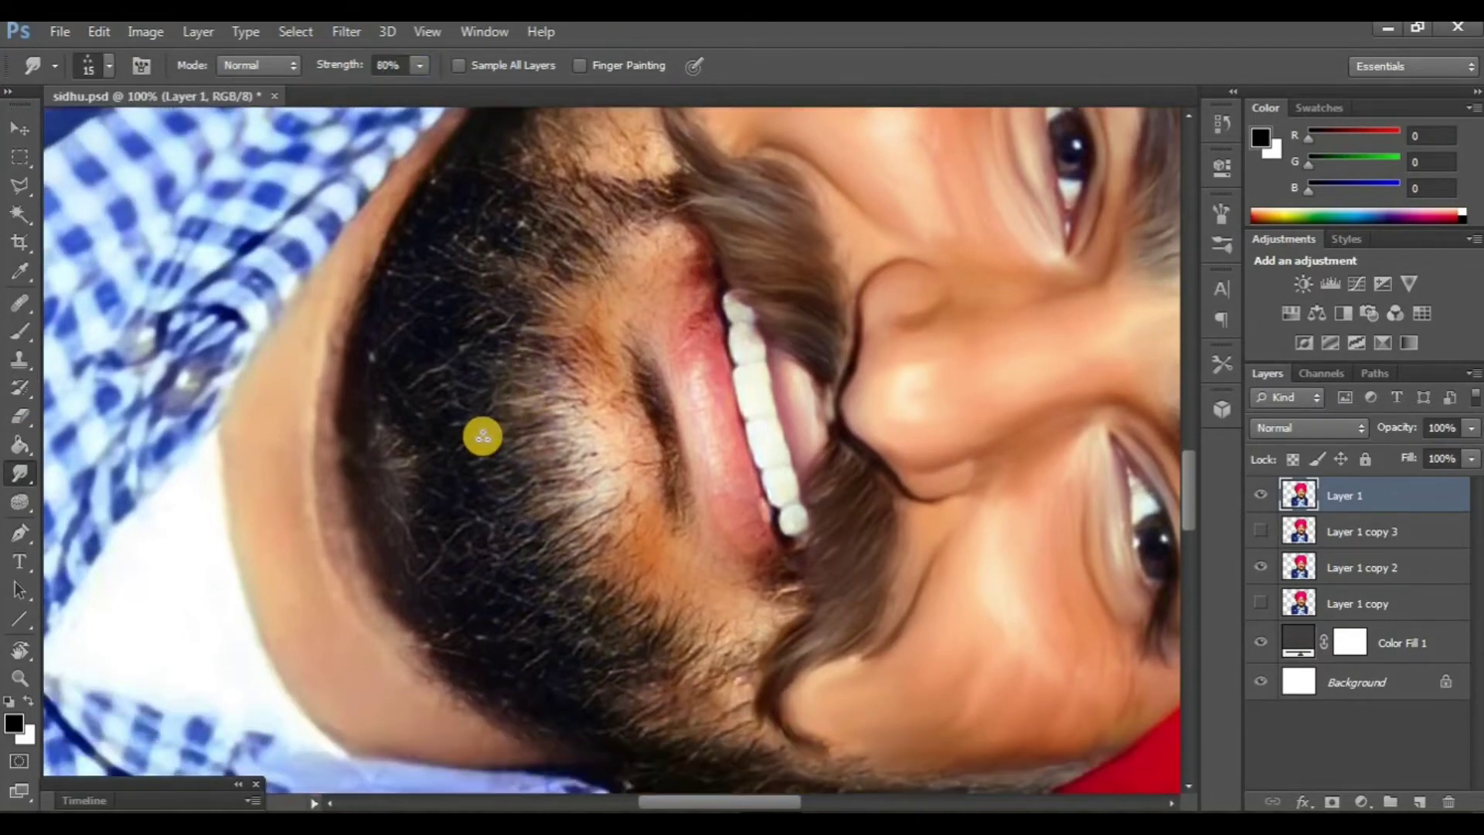
scroll(481, 437, up, 1)
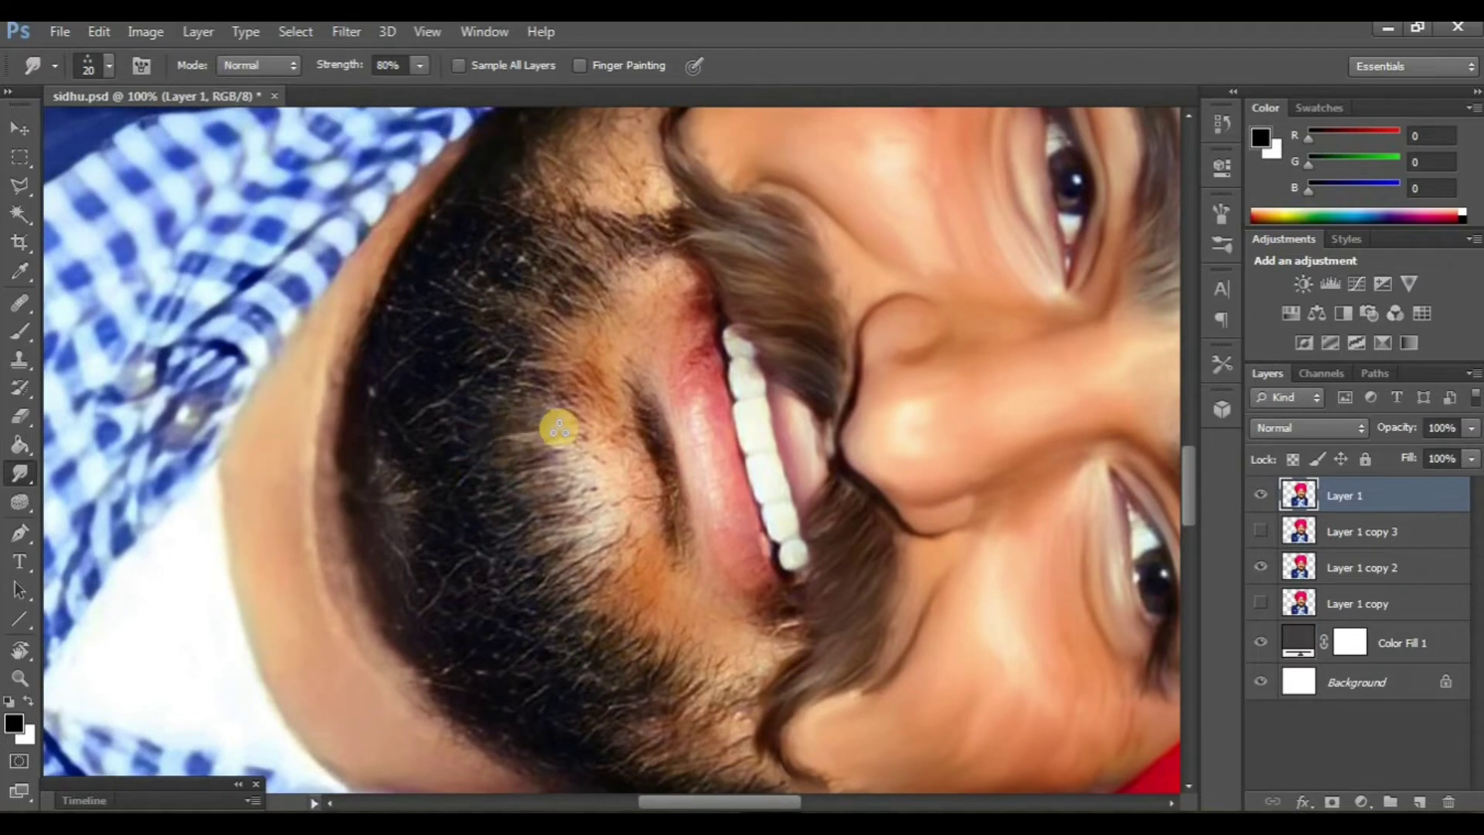
mouse_move(559, 427)
mouse_down()
mouse_move(440, 351)
mouse_move(600, 312)
mouse_move(582, 271)
mouse_move(500, 234)
mouse_up()
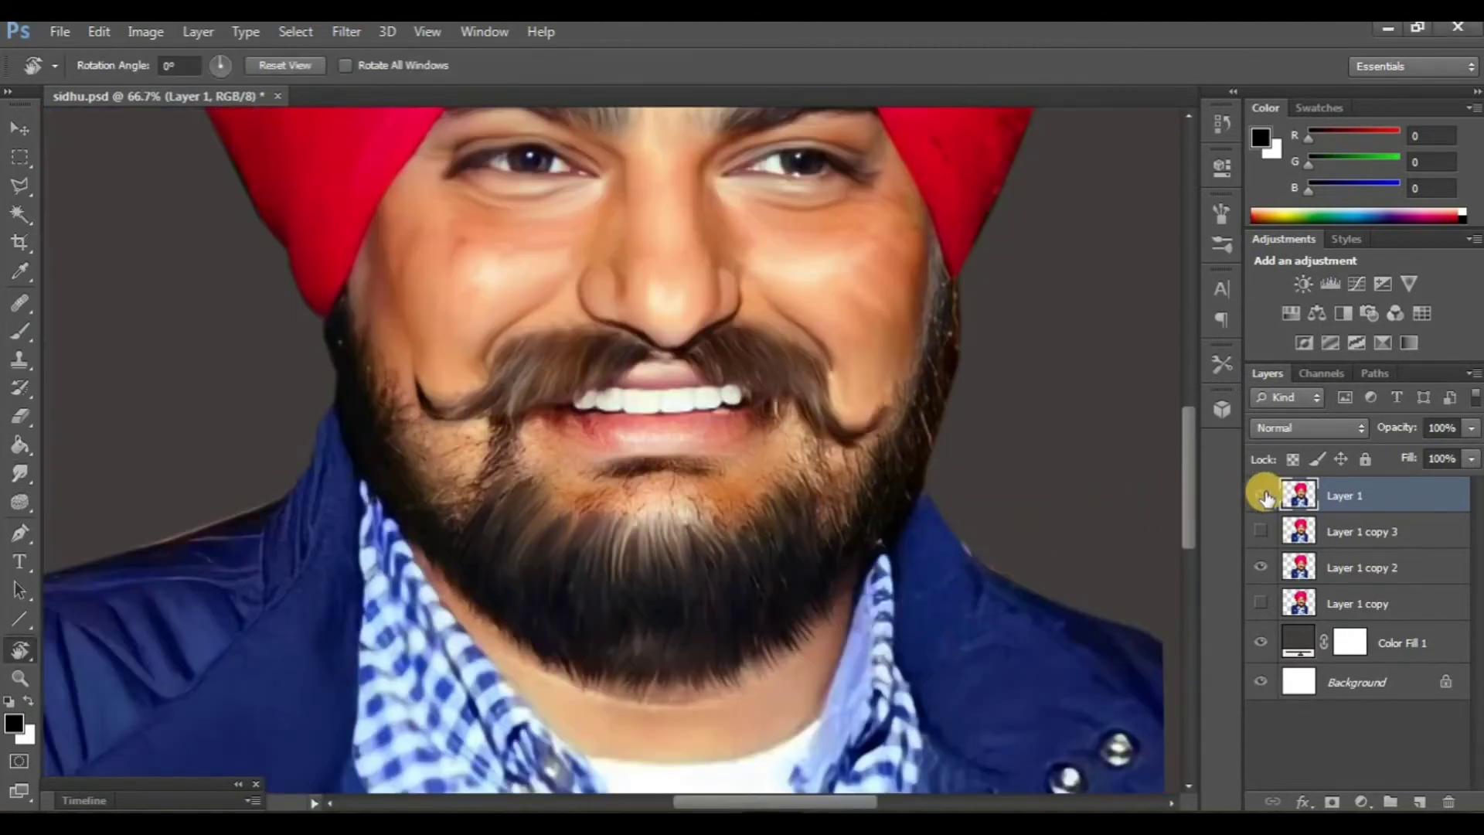
- Rotate the view and smudge the sideburn's dark hair wisps out into the grey background
mouse_move(872, 634)
mouse_down()
mouse_move(579, 672)
mouse_move(500, 573)
mouse_move(243, 537)
mouse_up()
click(19, 472)
scroll(563, 354, up, 2)
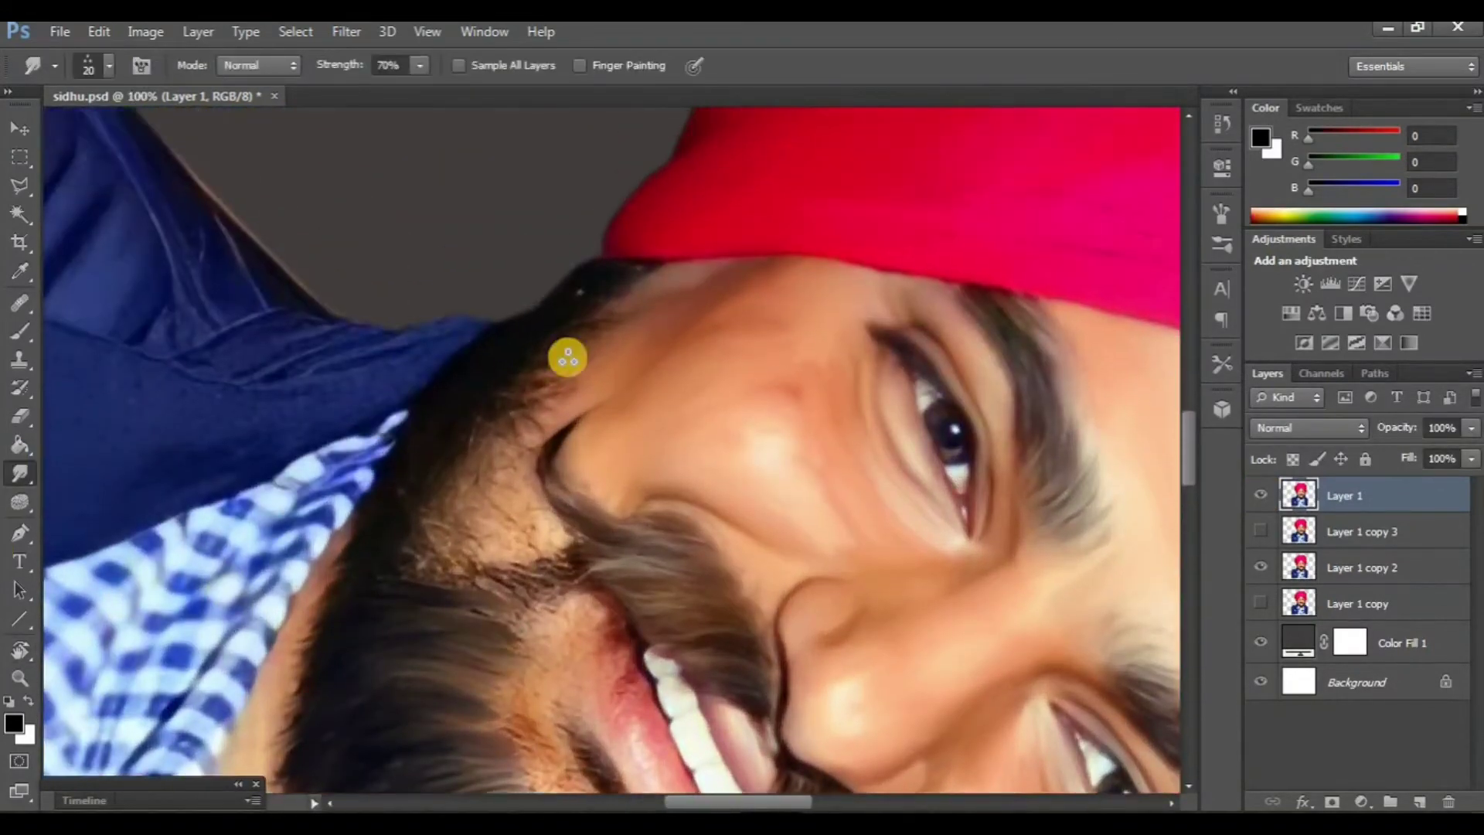
scroll(575, 328, up, 2)
mouse_move(626, 318)
mouse_down()
mouse_move(541, 327)
mouse_move(593, 338)
mouse_up()
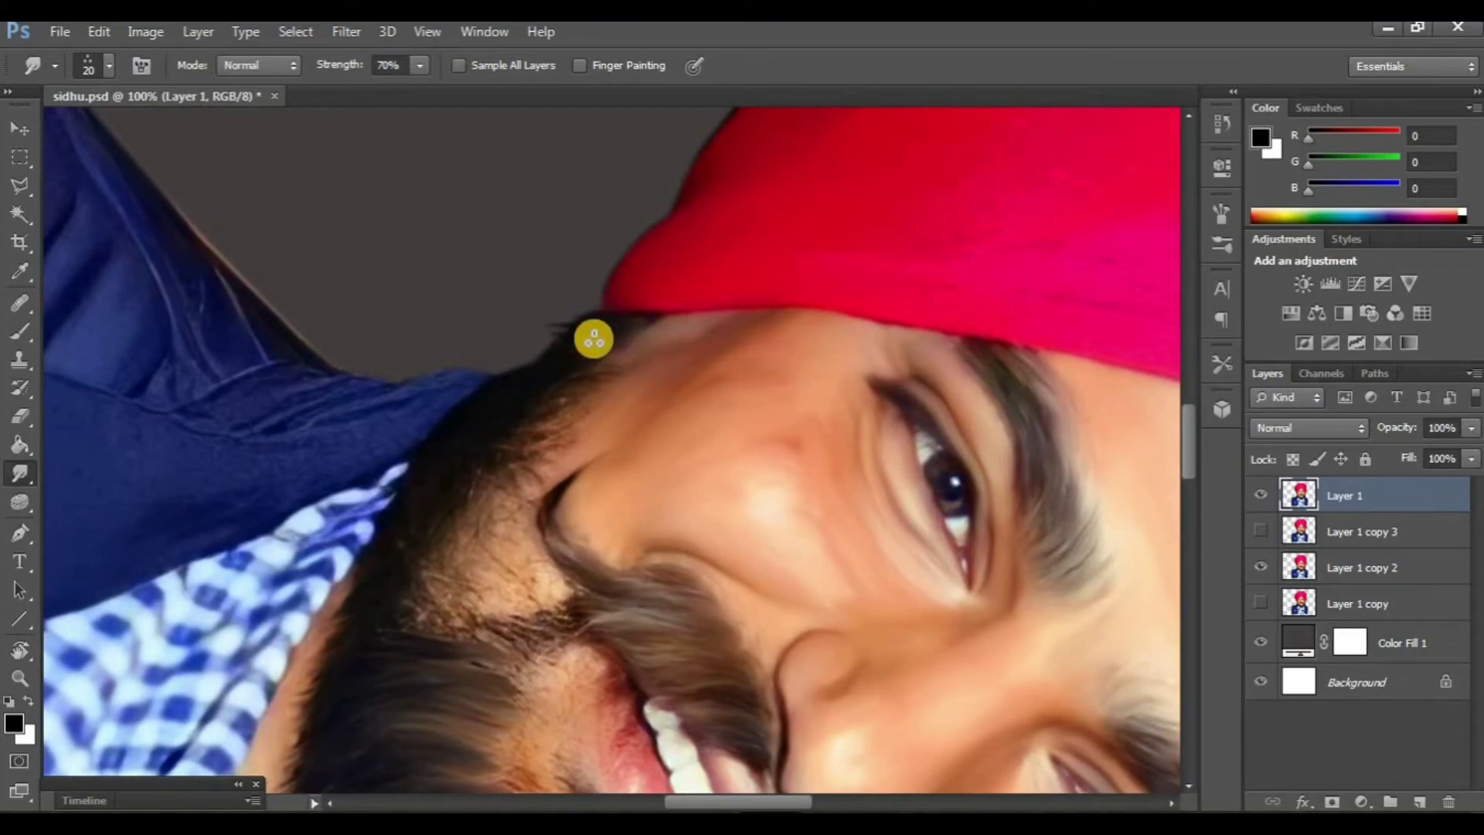
mouse_move(476, 374)
mouse_down()
mouse_move(438, 398)
mouse_move(646, 347)
mouse_move(540, 371)
mouse_move(573, 400)
mouse_move(451, 384)
mouse_move(372, 447)
mouse_move(374, 493)
mouse_move(525, 557)
mouse_up()
scroll(541, 394, down, 1)
- Rotate to the other side and smudge the hair strands along the head edge outward
key(r)
mouse_move(768, 645)
mouse_down()
mouse_move(600, 384)
mouse_move(652, 437)
mouse_move(719, 592)
mouse_move(614, 600)
mouse_up()
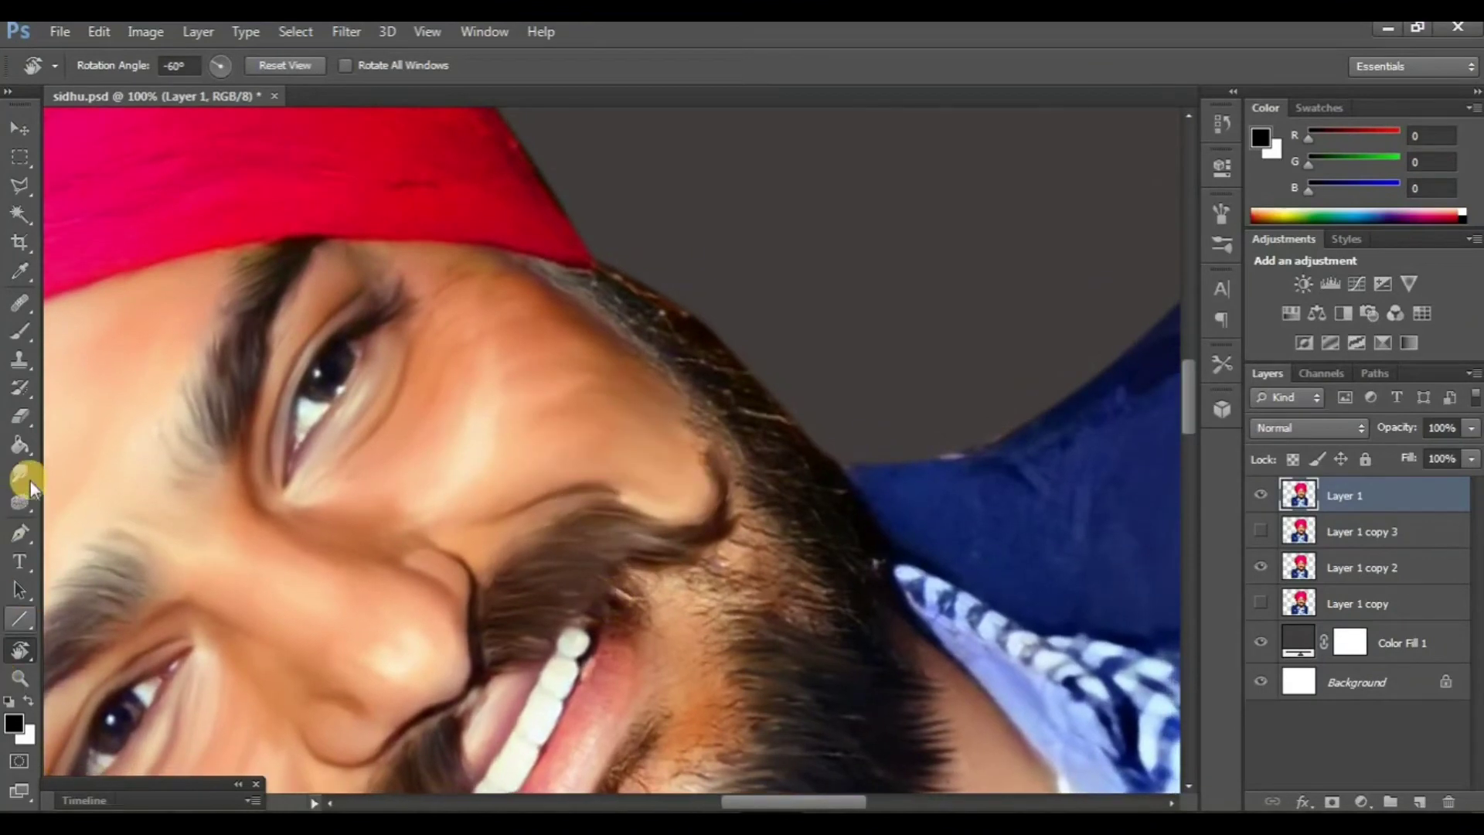
click(20, 473)
scroll(580, 448, up, 3)
mouse_move(630, 402)
mouse_down()
mouse_move(710, 438)
mouse_move(779, 443)
mouse_move(700, 424)
mouse_move(694, 398)
mouse_move(754, 429)
mouse_up()
scroll(668, 473, down, 2)
mouse_move(656, 443)
mouse_down()
mouse_move(753, 461)
mouse_move(726, 487)
mouse_up()
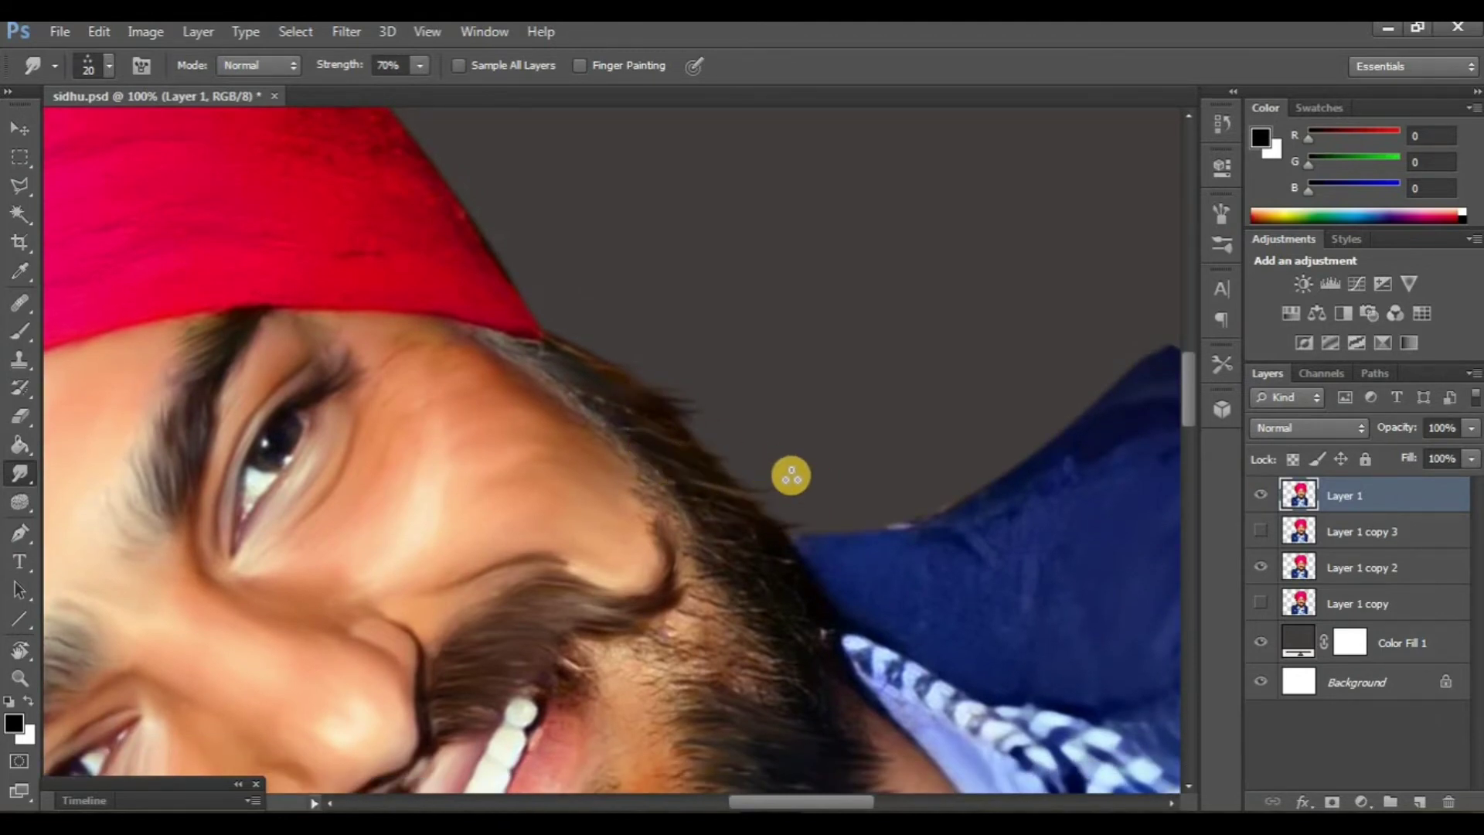
scroll(655, 510, left, 2)
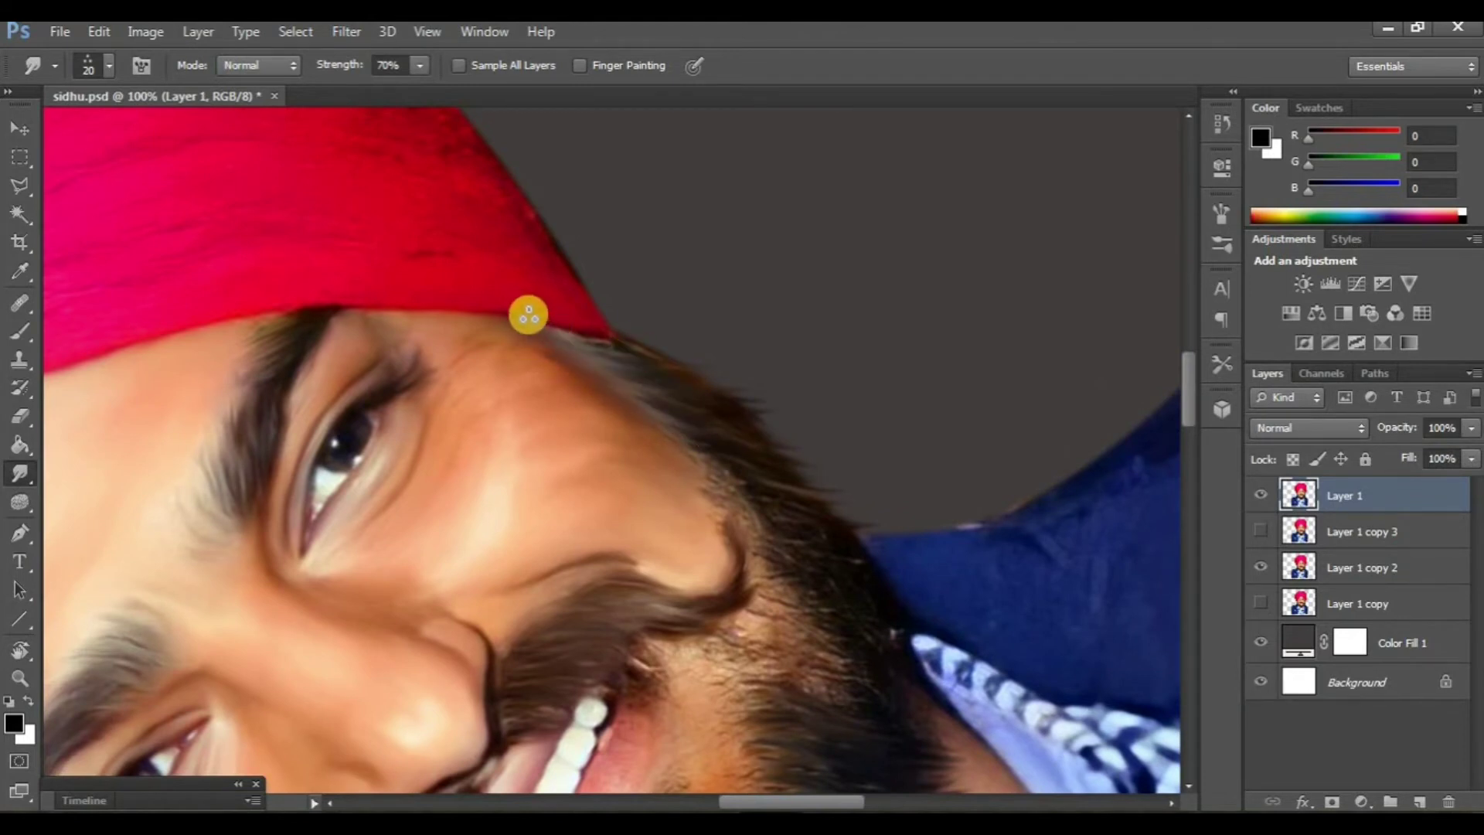
scroll(657, 433, right, 2)
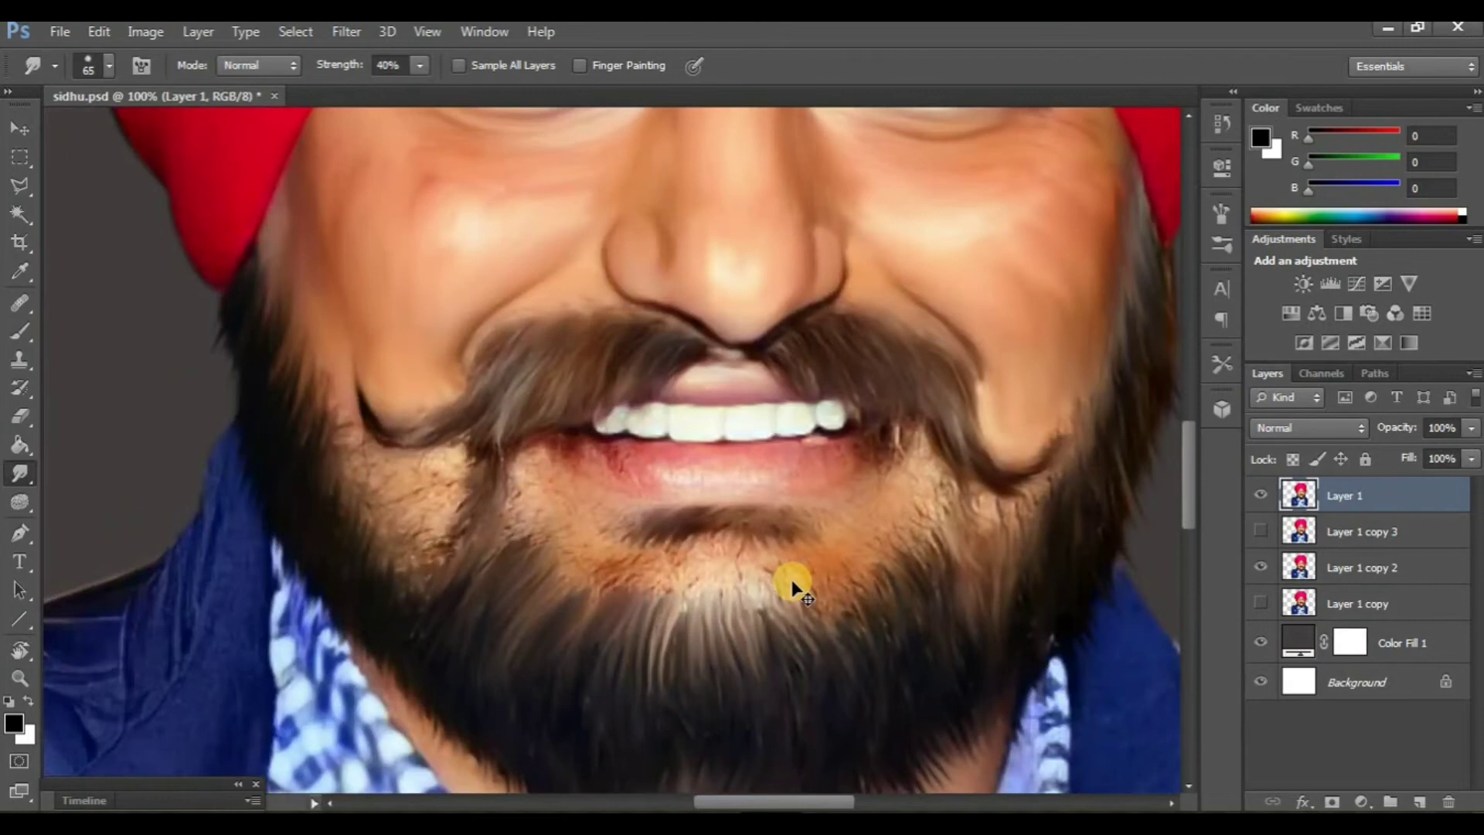
- Toggle Layer 1 to compare, then duplicate it as Layer 1 copy 4
scroll(789, 579, down, 2)
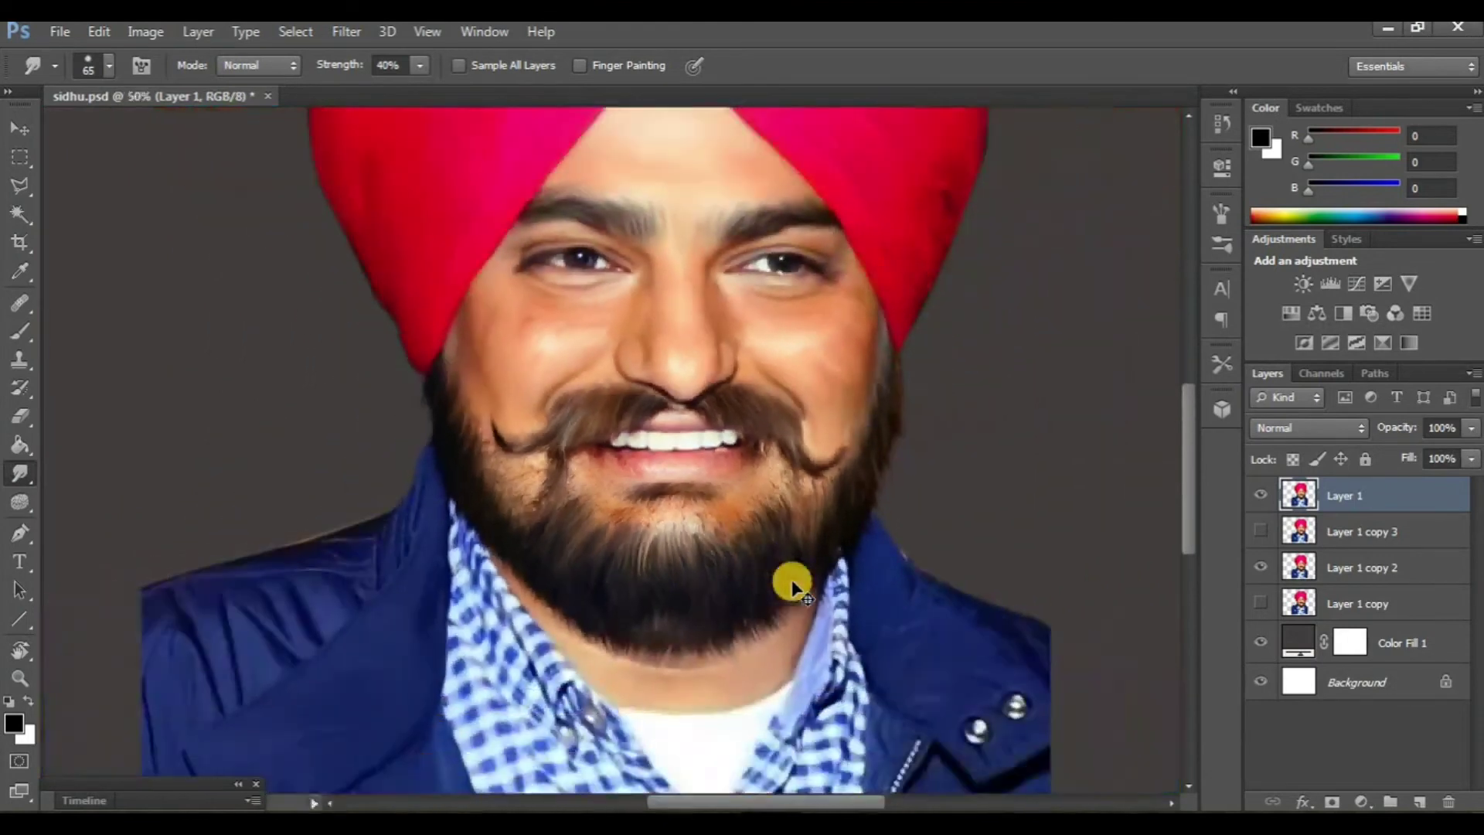
scroll(752, 536, up, 1)
click(1261, 495)
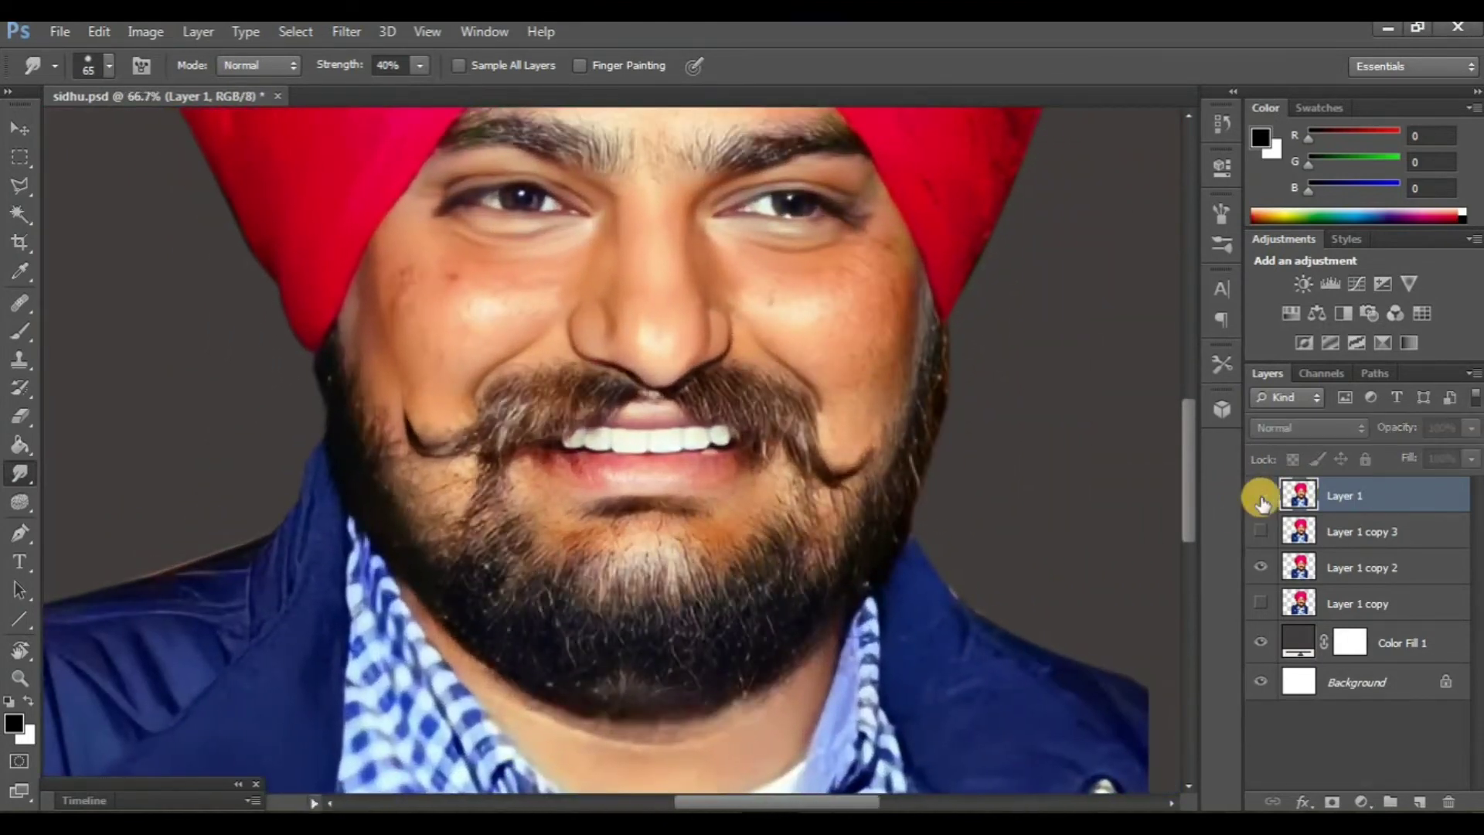
scroll(691, 692, up, 1)
key(ctrl+j)
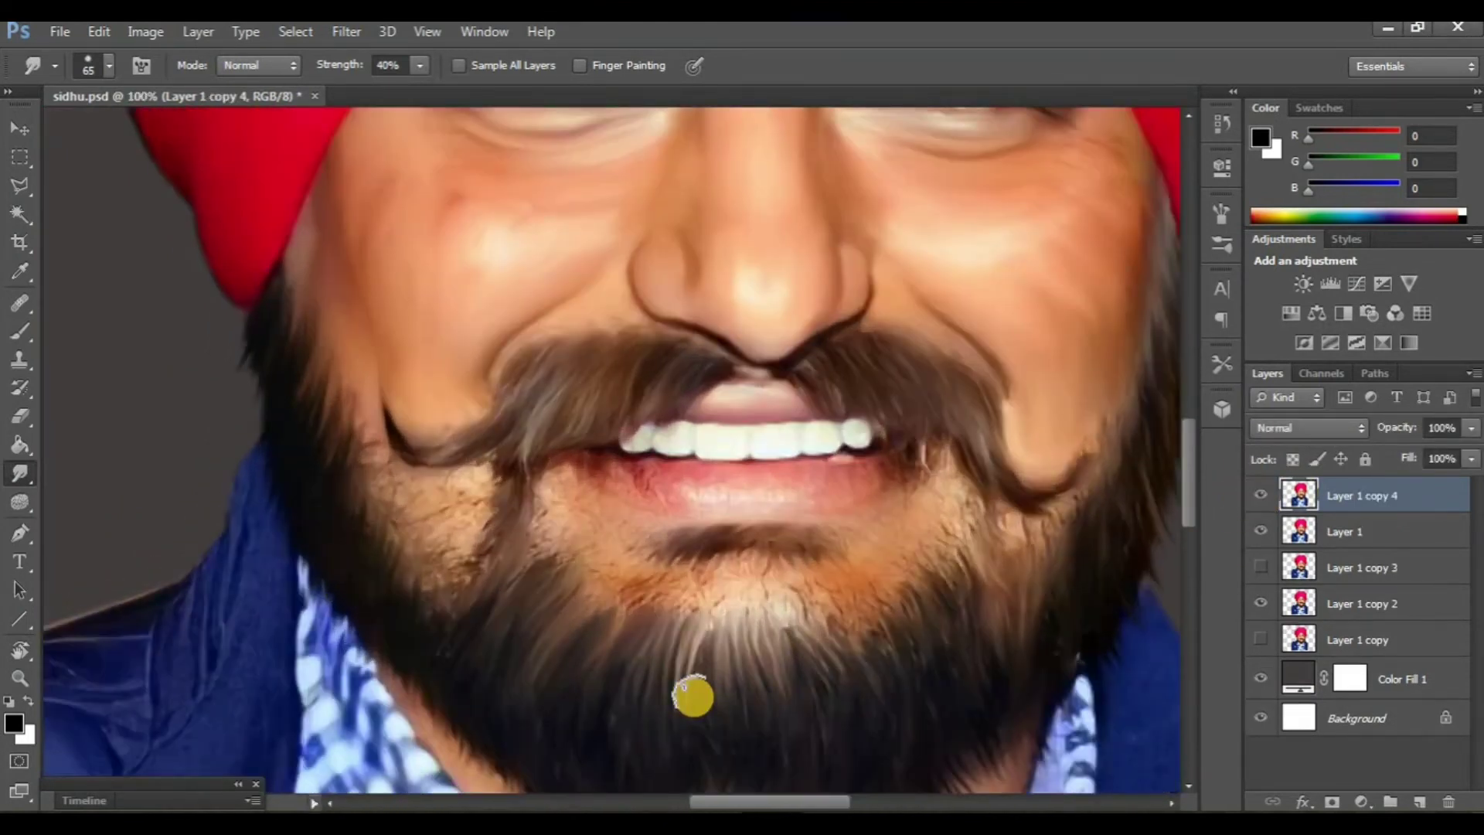
- Smudge the chin beard into soft painted strands at 40% strength on the new copy
scroll(556, 629, down, 1)
scroll(627, 537, up, 1)
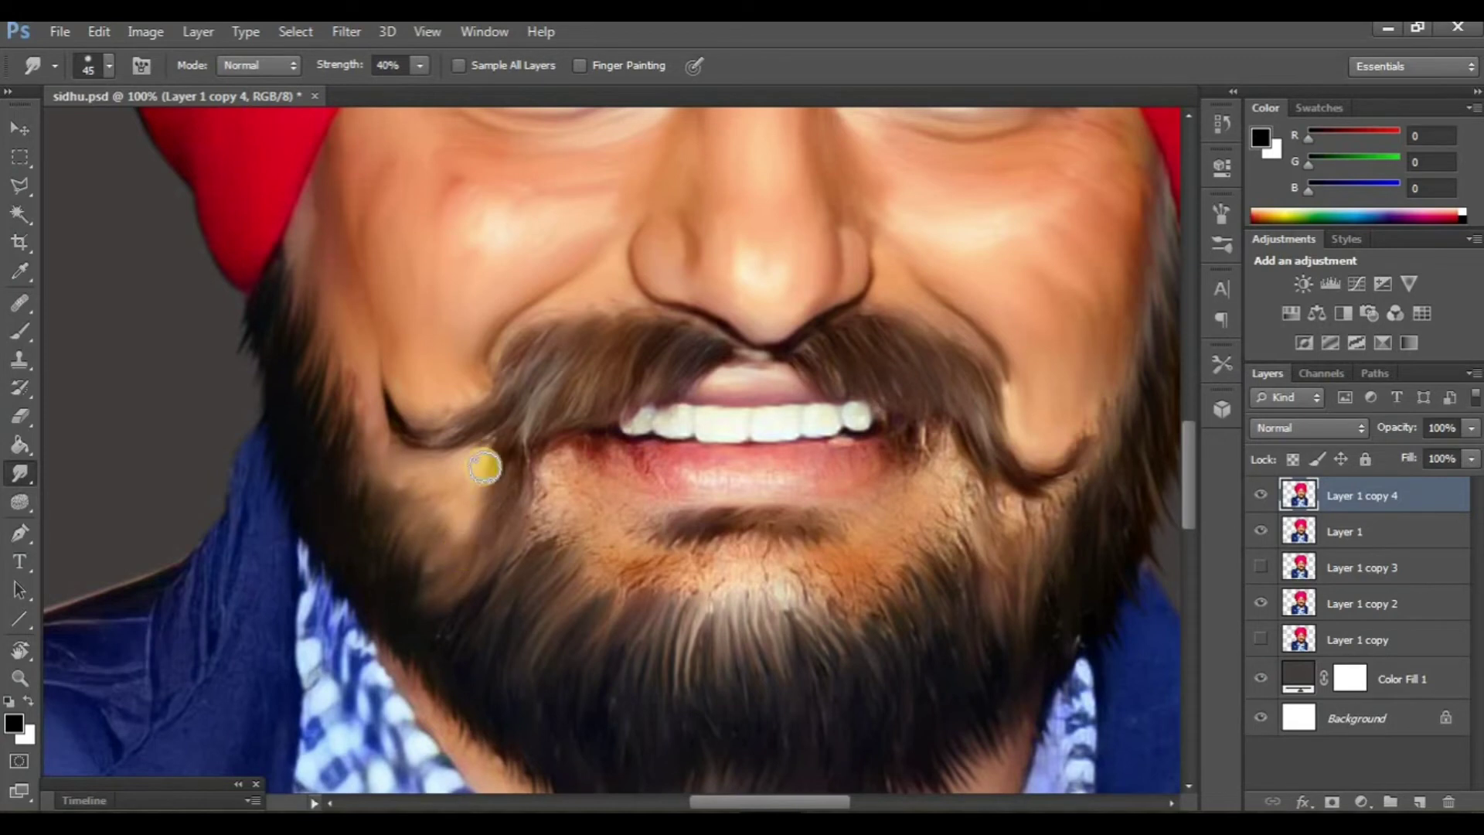
scroll(401, 452, right, 2)
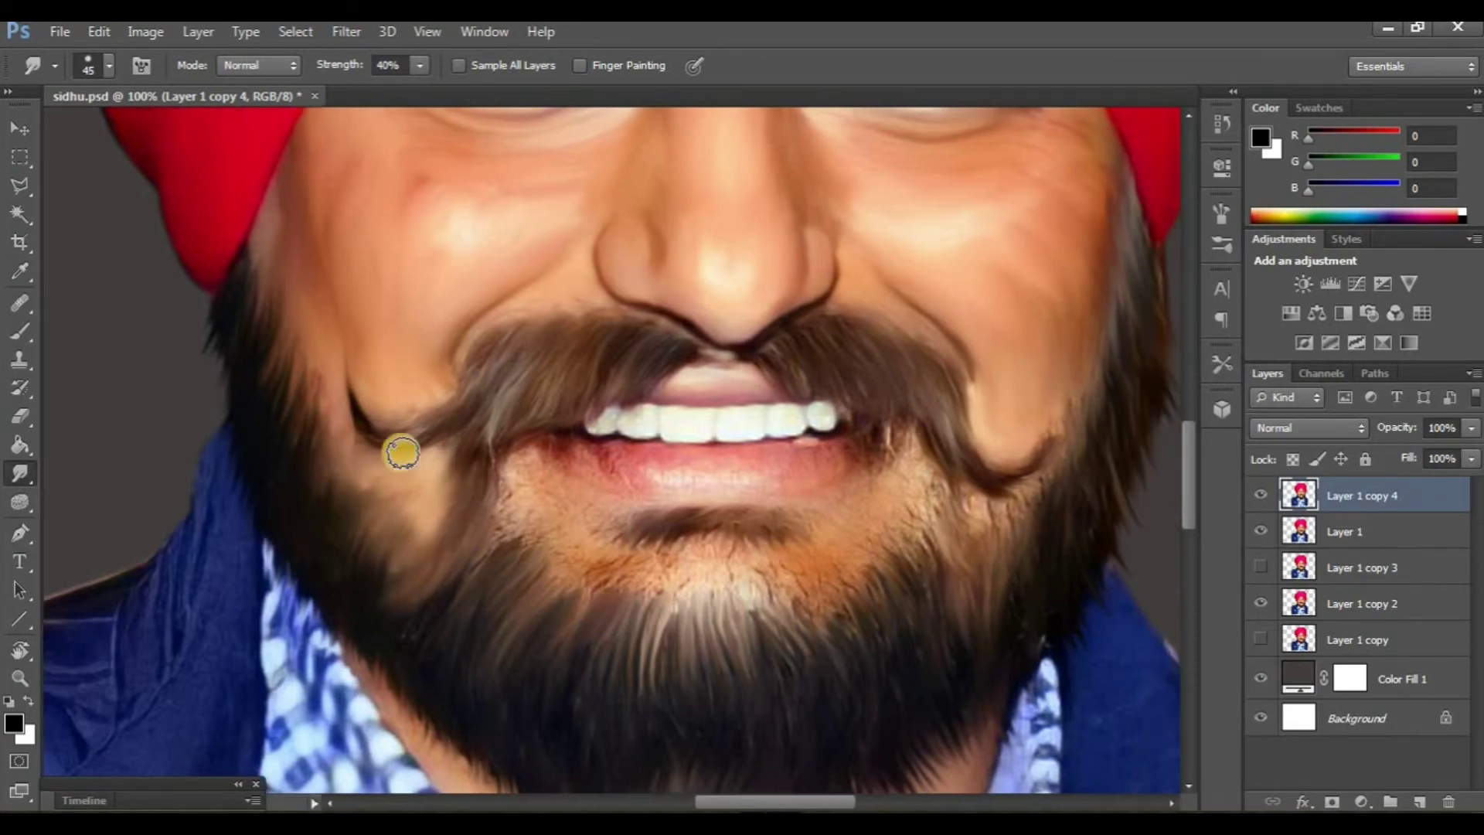
scroll(618, 525, right, 3)
scroll(804, 545, up, 3)
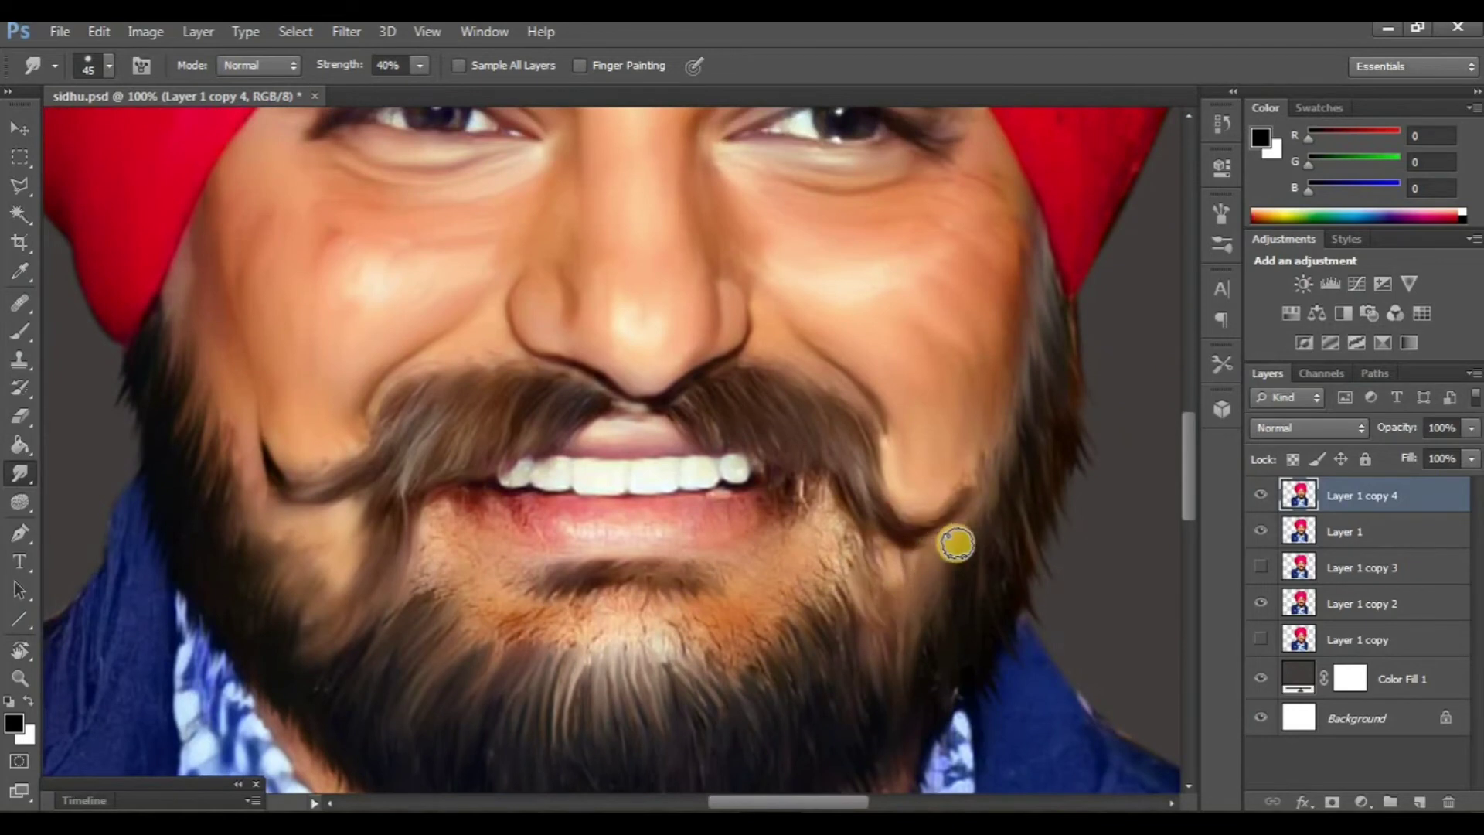
scroll(861, 586, left, 1)
scroll(861, 586, left, 1)
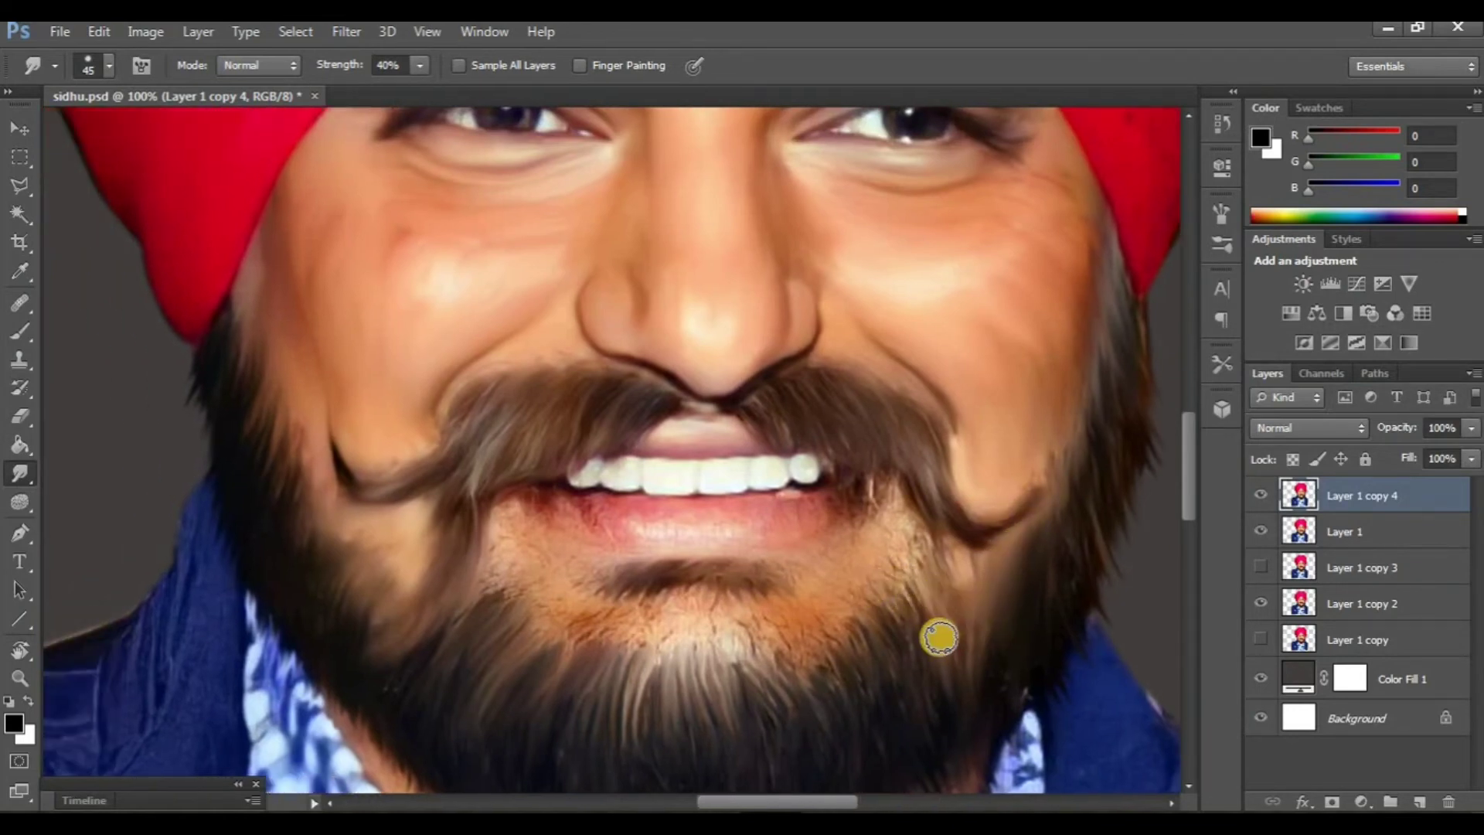
scroll(739, 619, left, 1)
scroll(695, 614, down, 1)
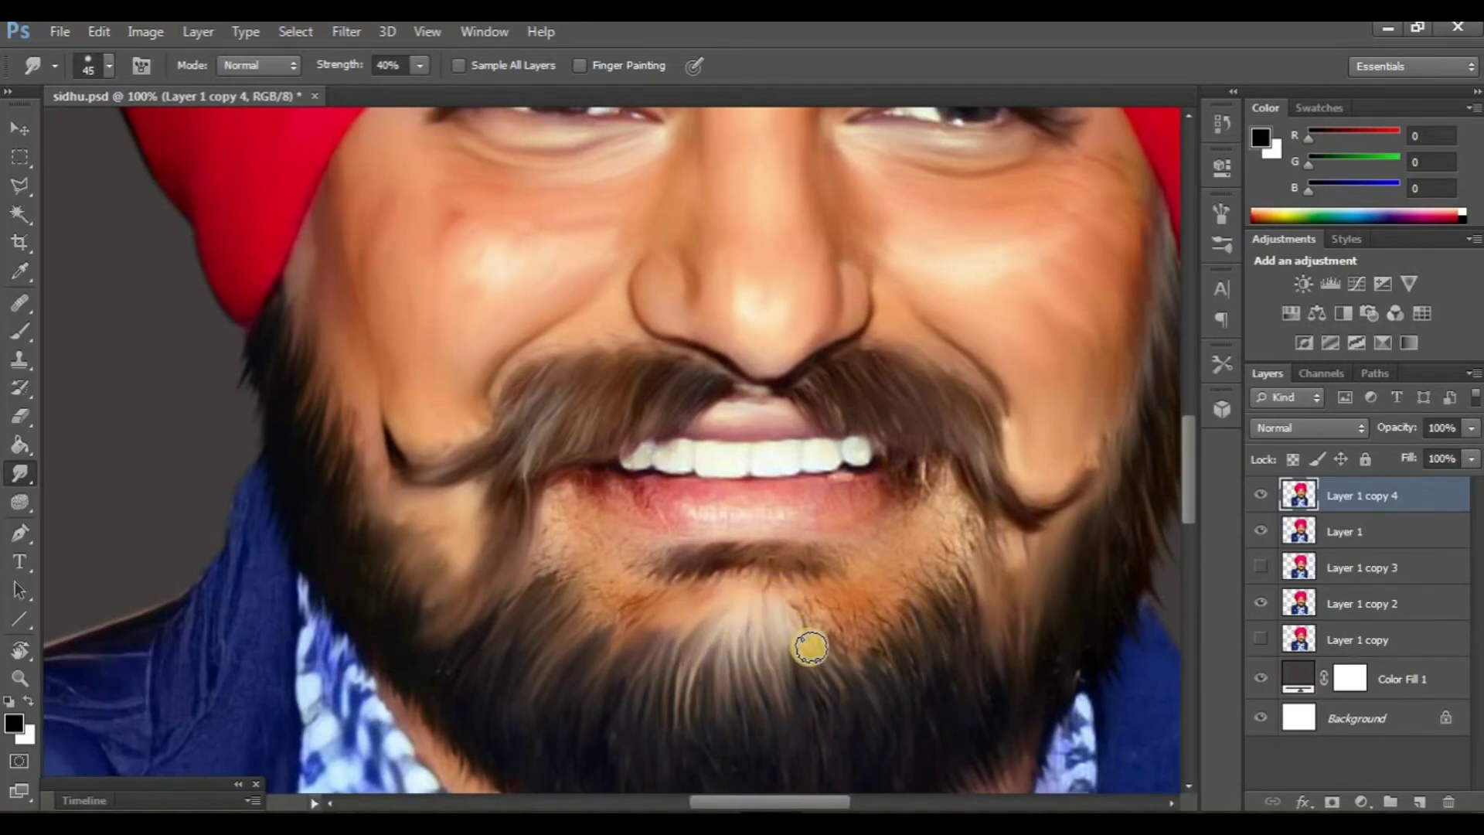
mouse_move(810, 648)
mouse_down()
mouse_move(835, 662)
mouse_move(861, 649)
mouse_up()
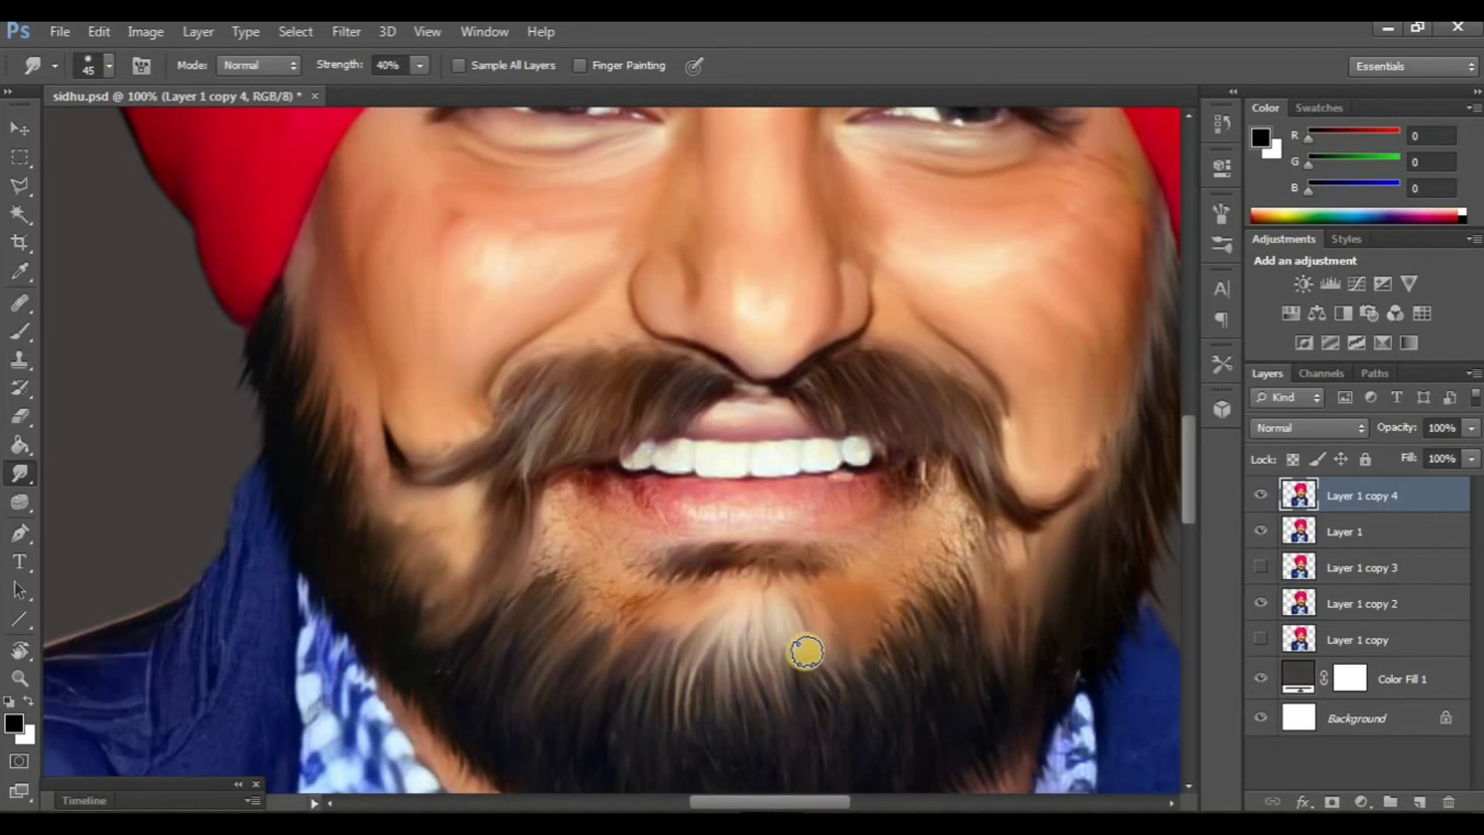
scroll(758, 684, up, 1)
scroll(783, 602, right, 1)
scroll(781, 599, down, 1)
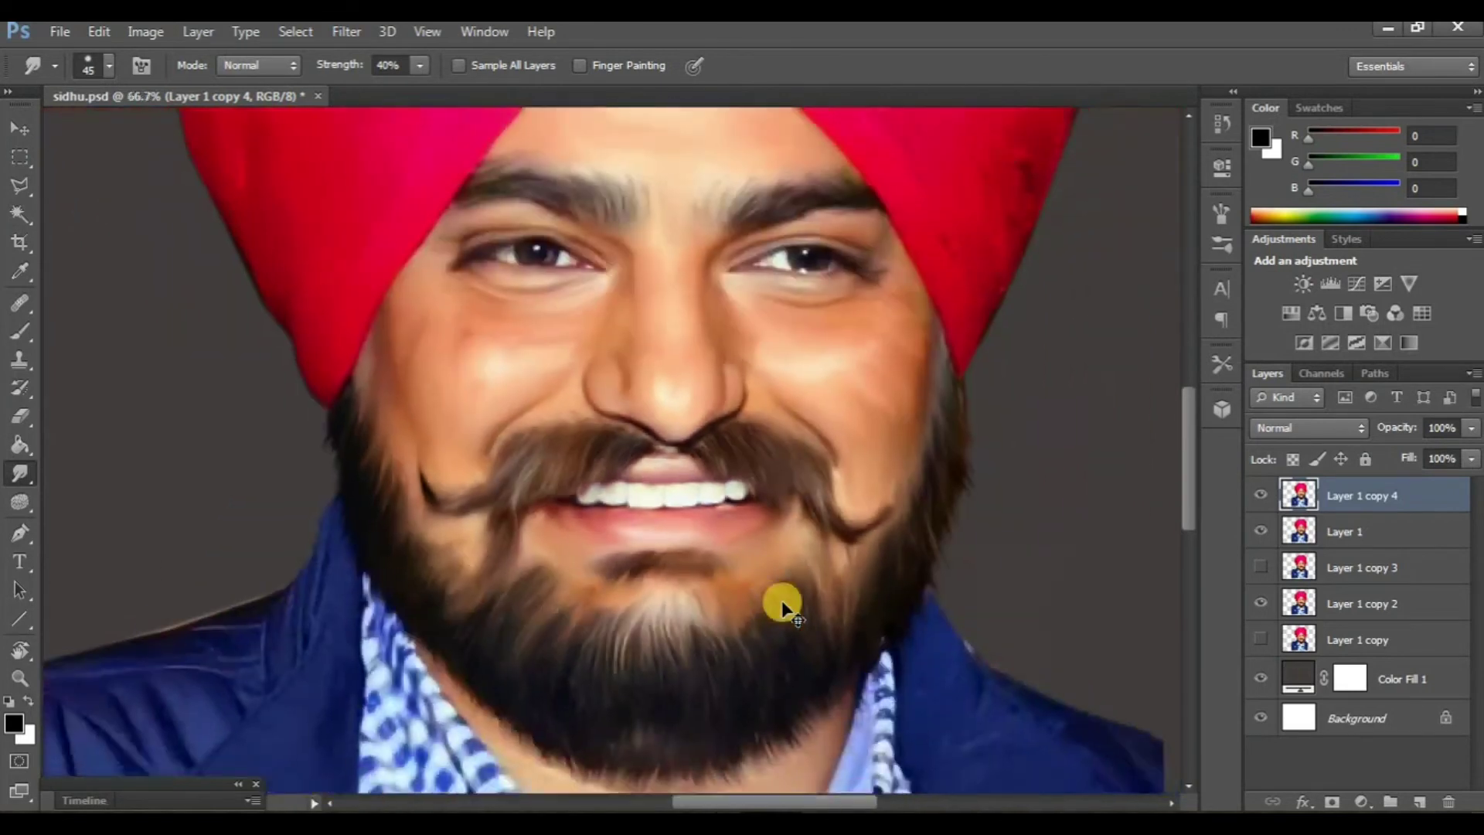
scroll(903, 564, left, 1)
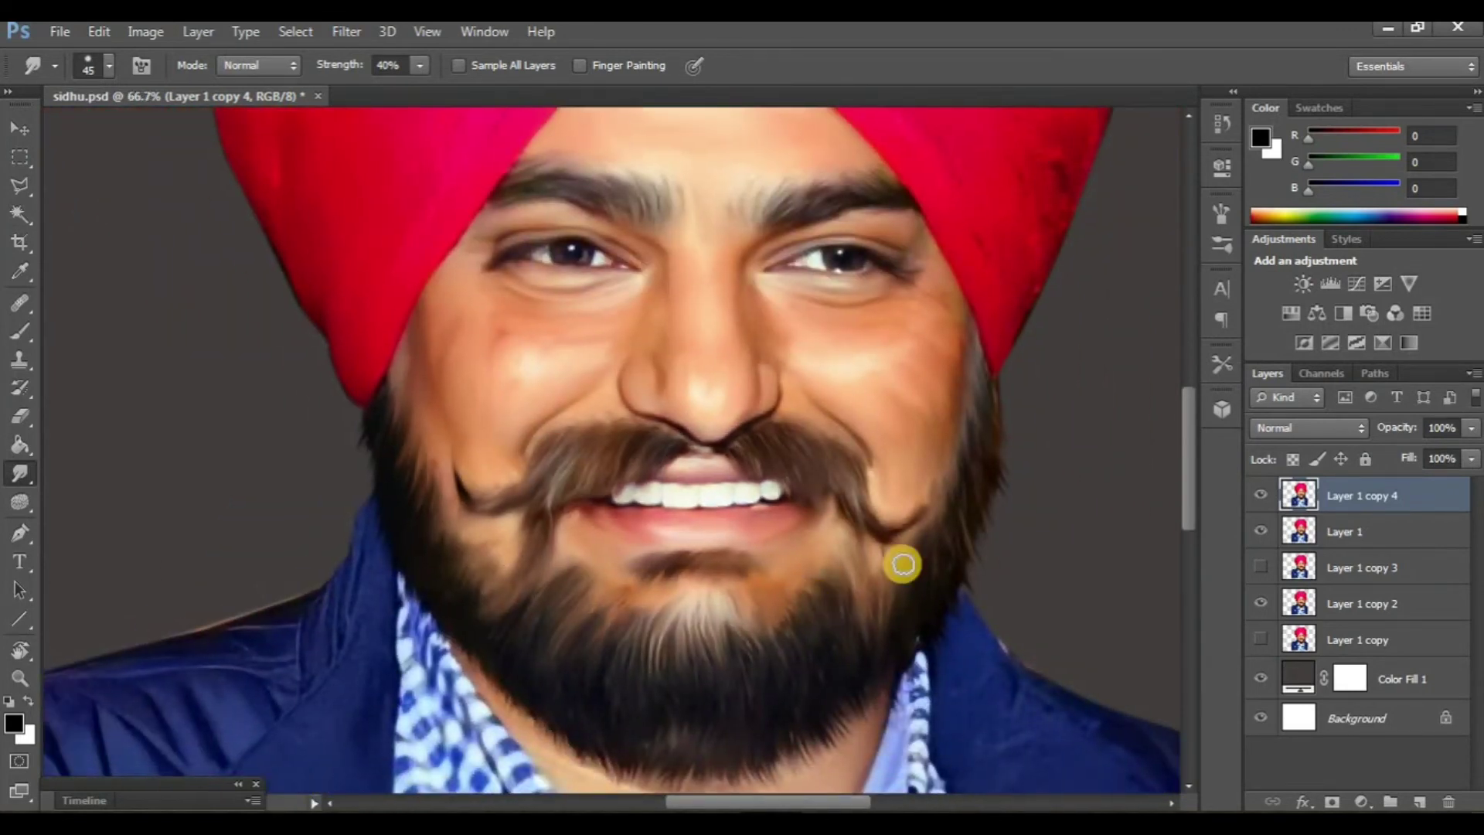
- Hide Layer 1 beneath the copy and toggle the smoothed beard layer to compare
click(1258, 499)
click(1261, 531)
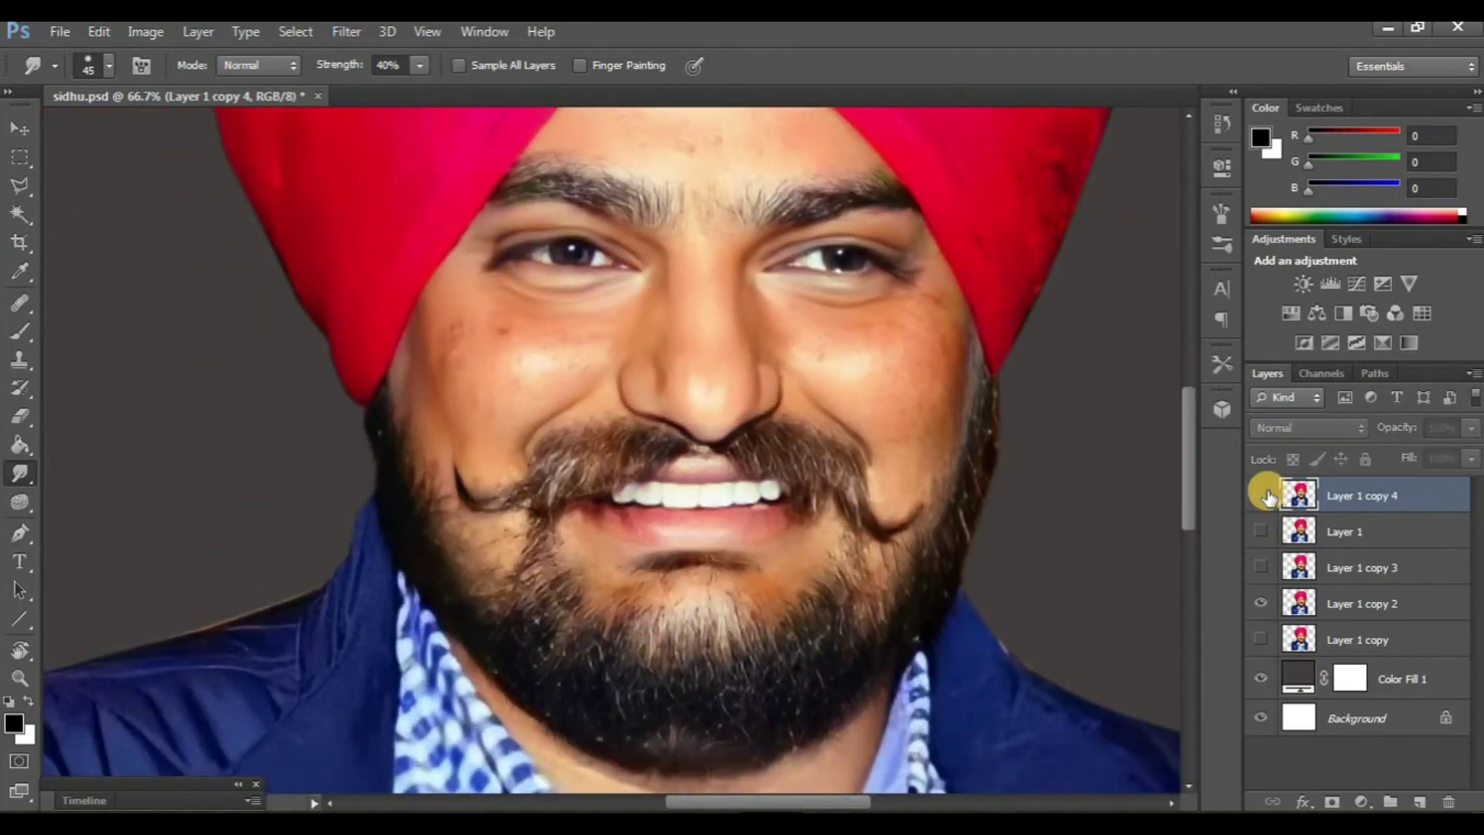
click(1261, 495)
- Move the view onto the pink turban on Layer 1 copy 4
scroll(1005, 555, right, 1)
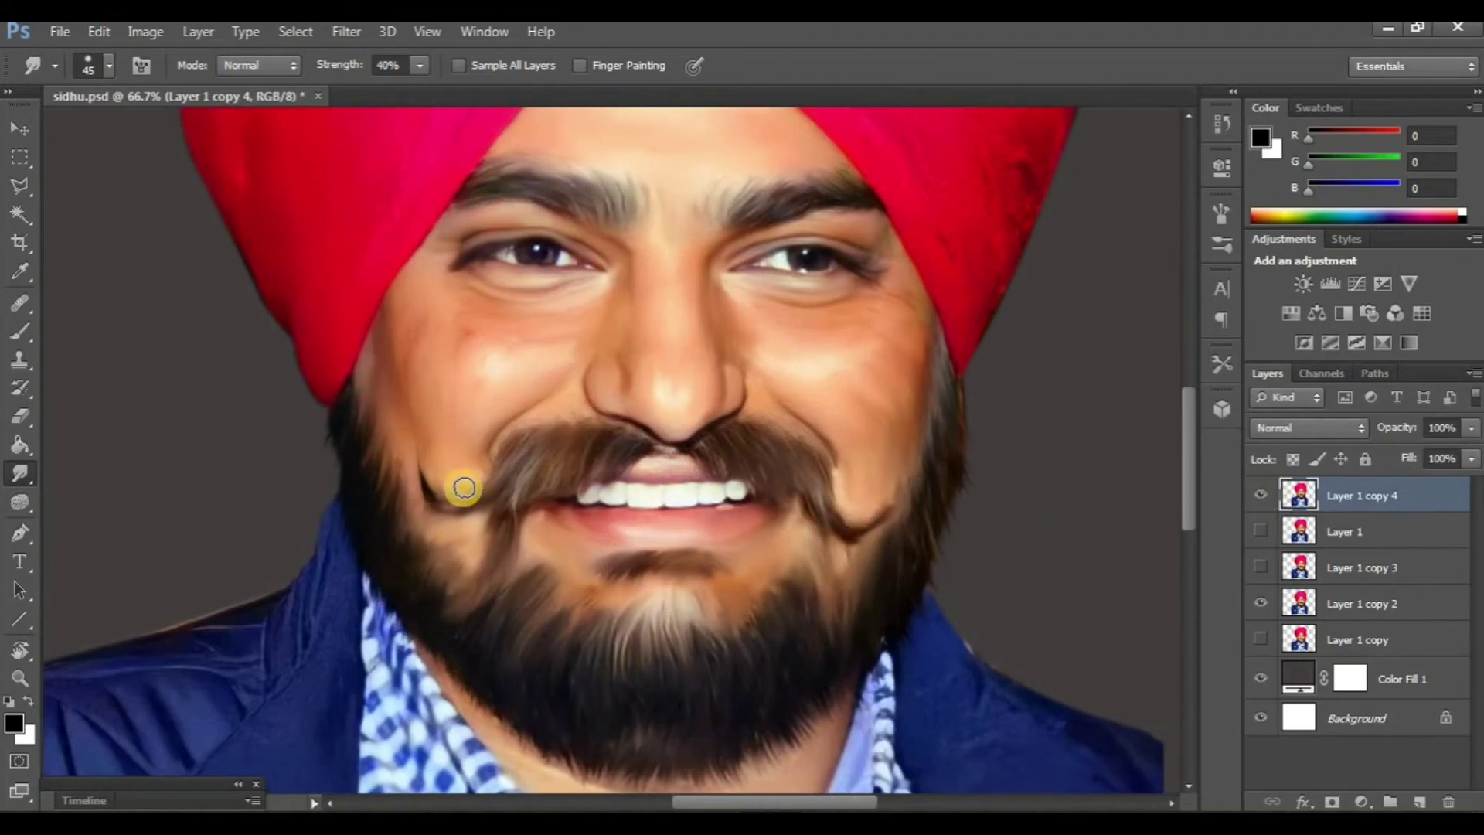
scroll(759, 516, down, 2)
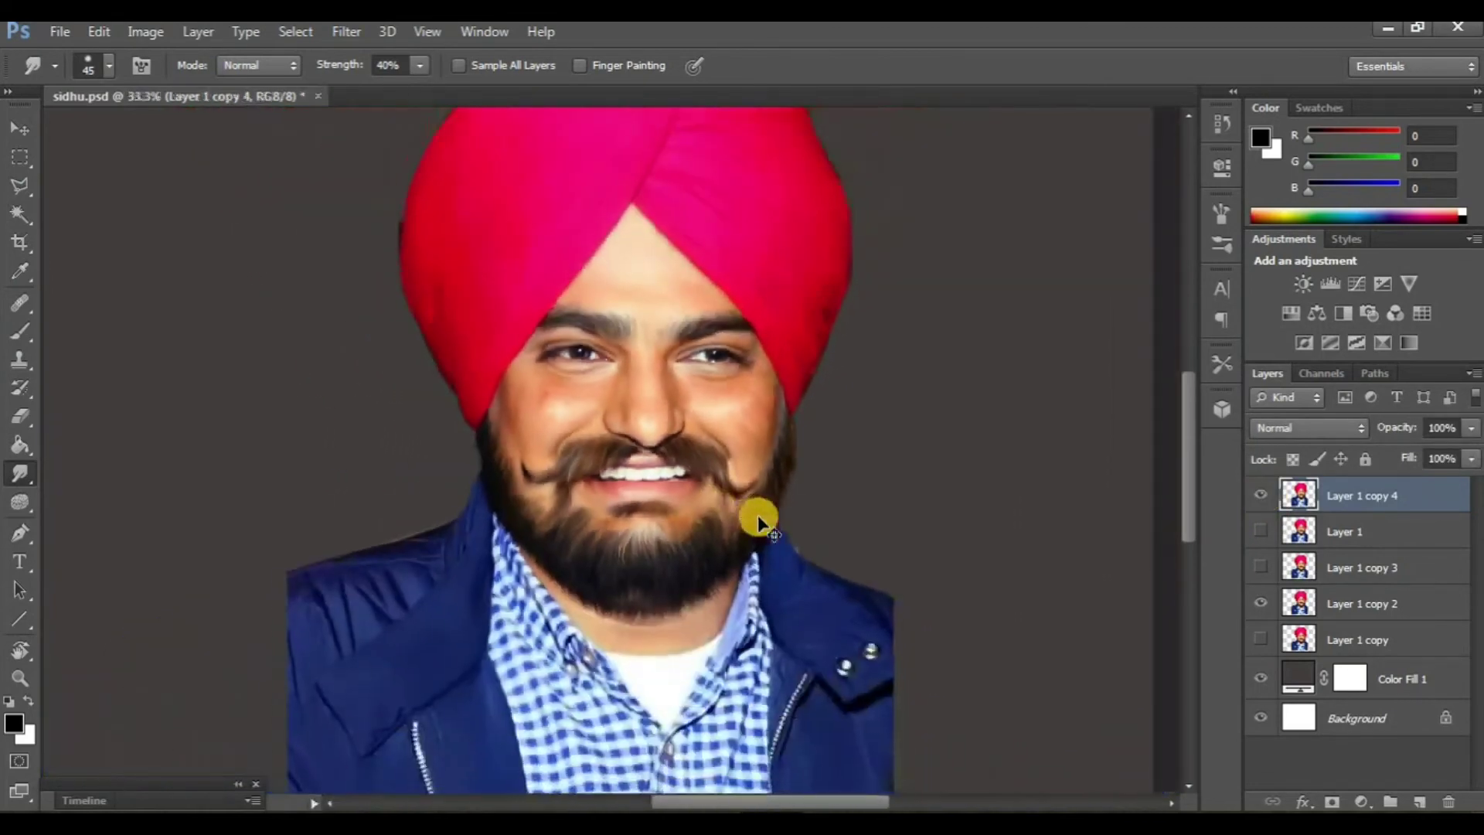
scroll(759, 516, down, 1)
scroll(759, 516, up, 2)
scroll(463, 426, up, 1)
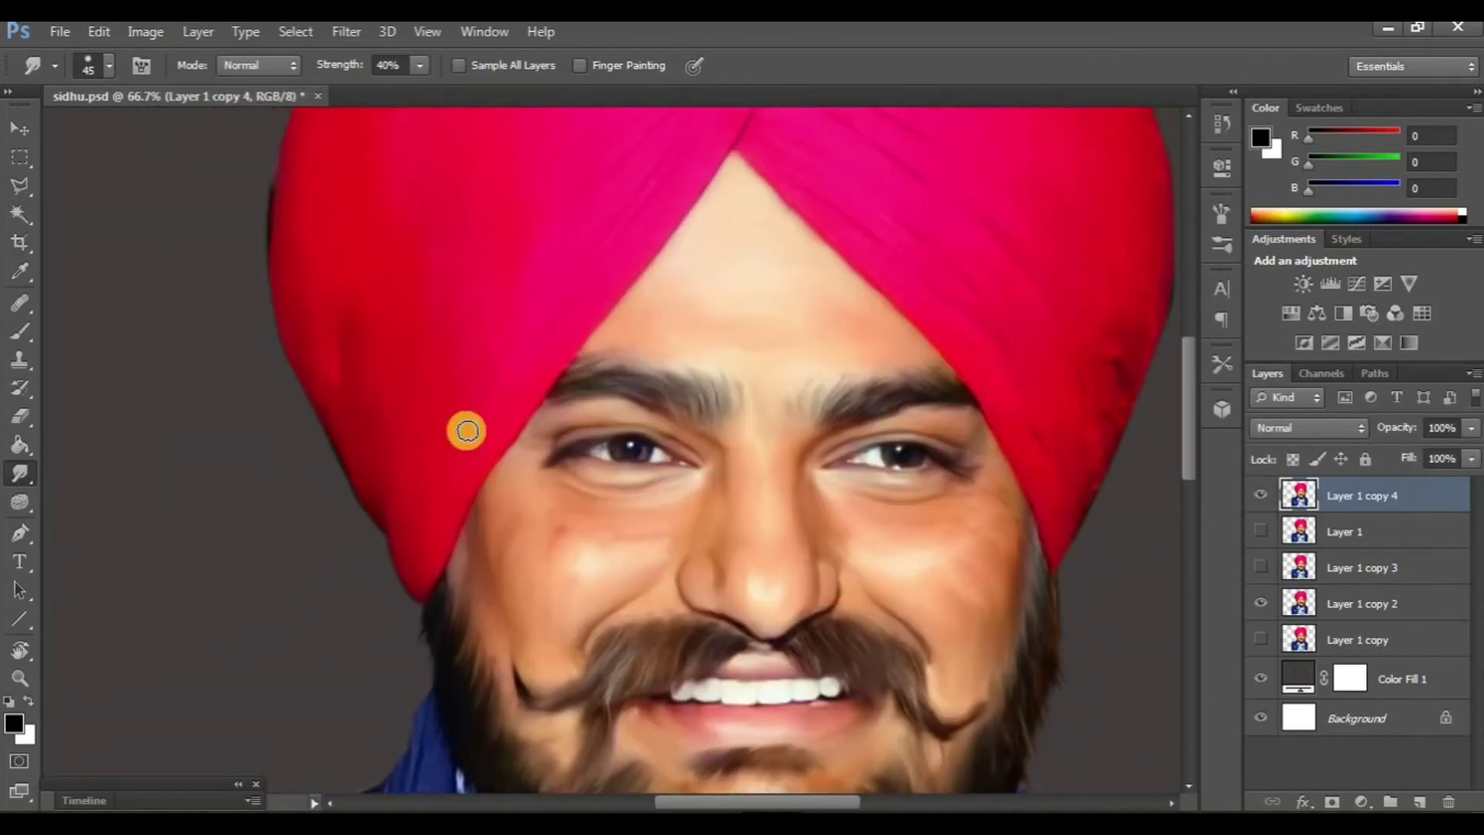
scroll(524, 441, up, 3)
scroll(613, 559, up, 1)
scroll(618, 557, down, 1)
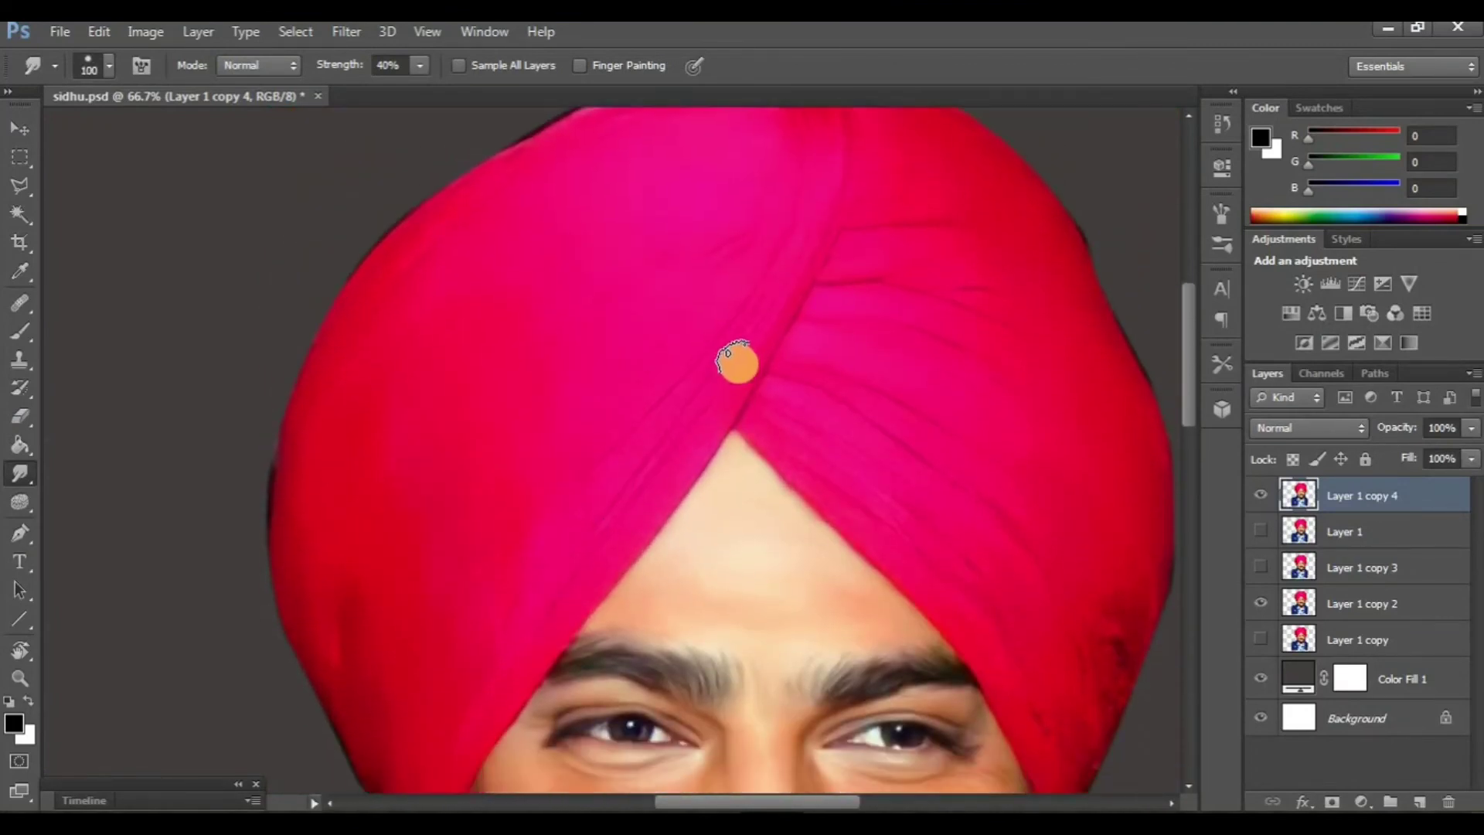
- Enlarge the Smudge brush and blend the turban folds into smooth painted strokes at 40% strength
key(bracketright)
scroll(591, 553, down, 1)
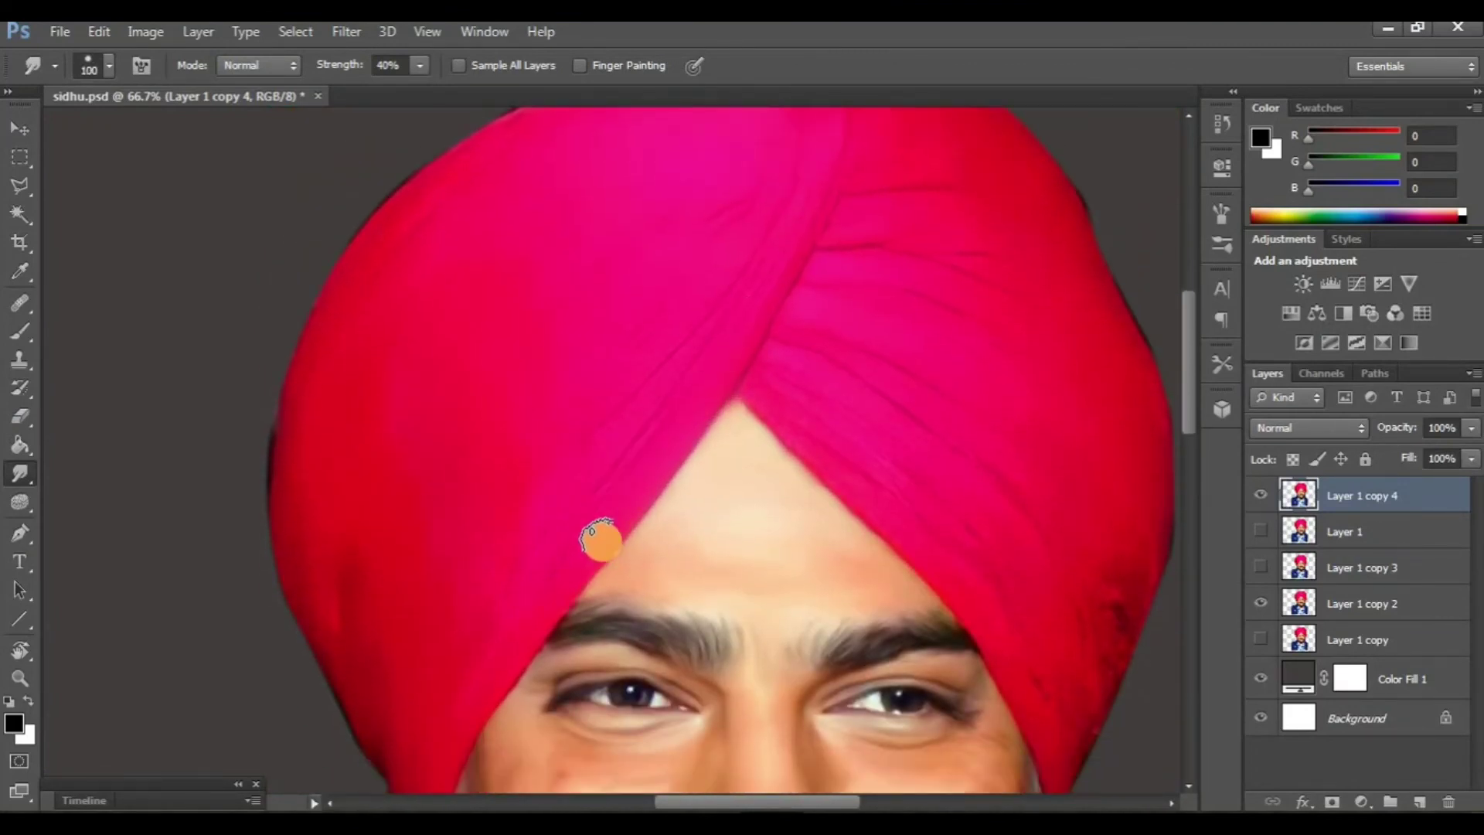
scroll(518, 588, down, 1)
scroll(672, 430, up, 2)
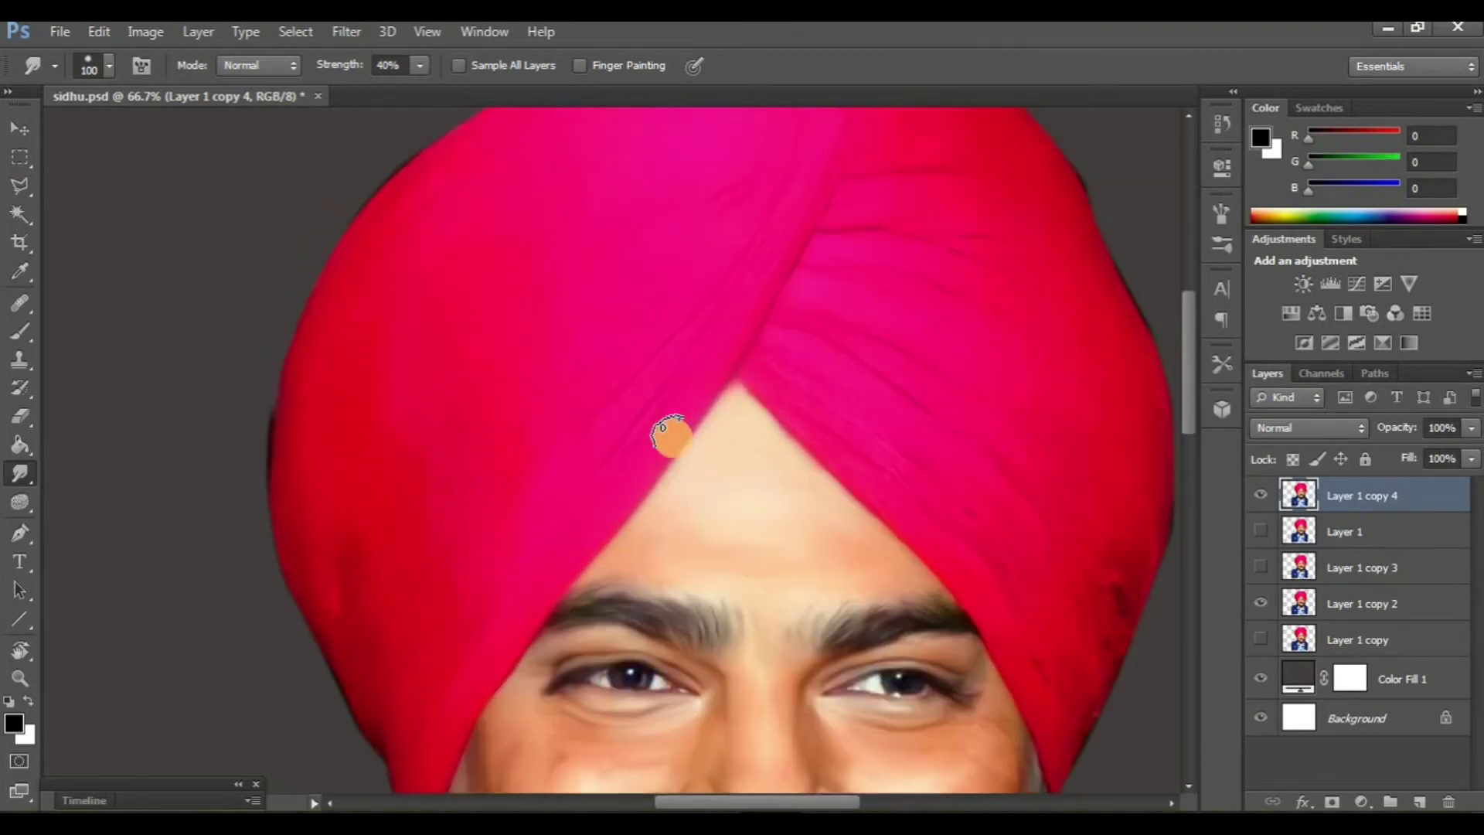
scroll(798, 398, up, 5)
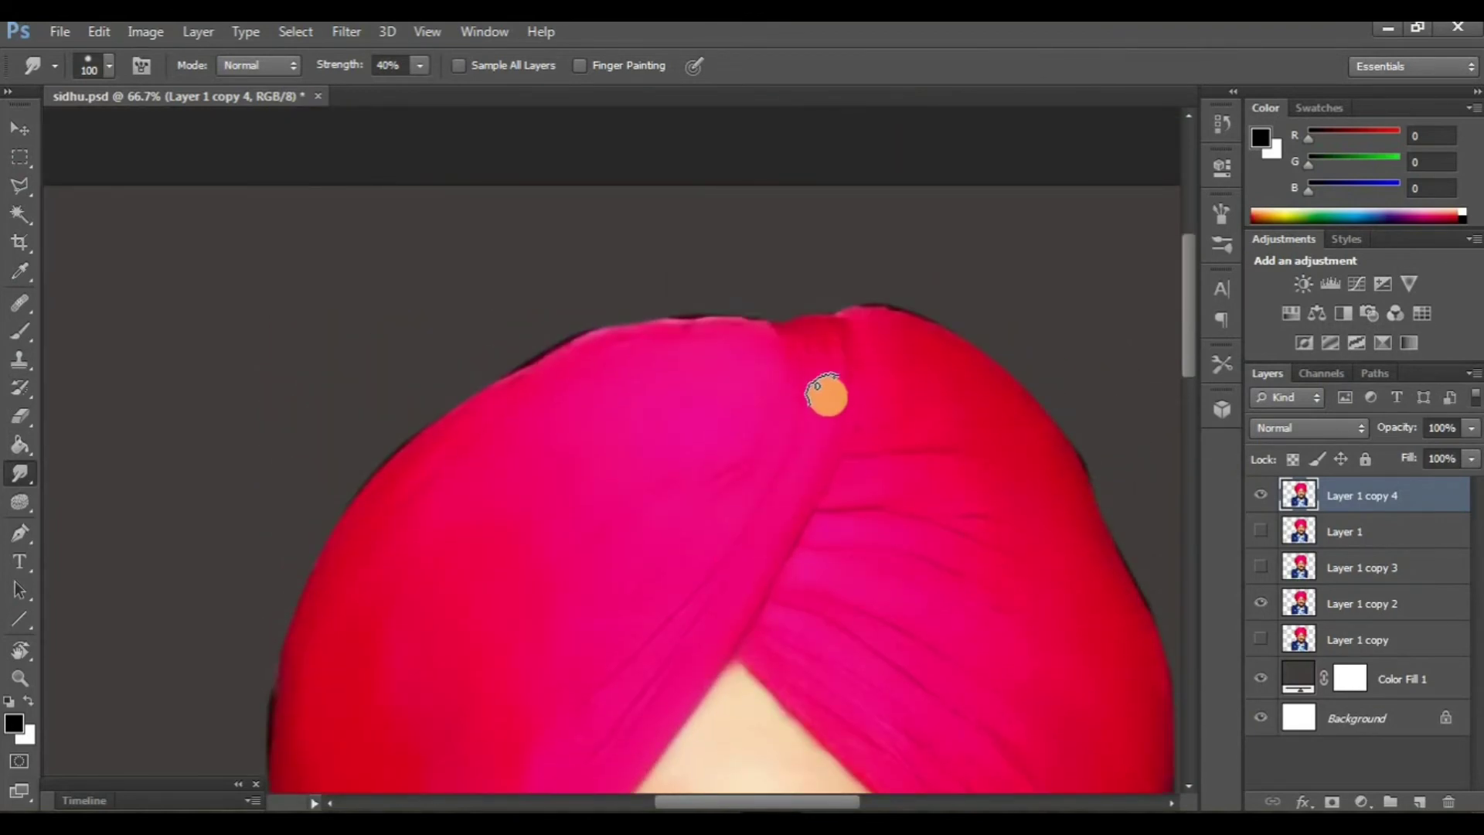
scroll(742, 367, down, 2)
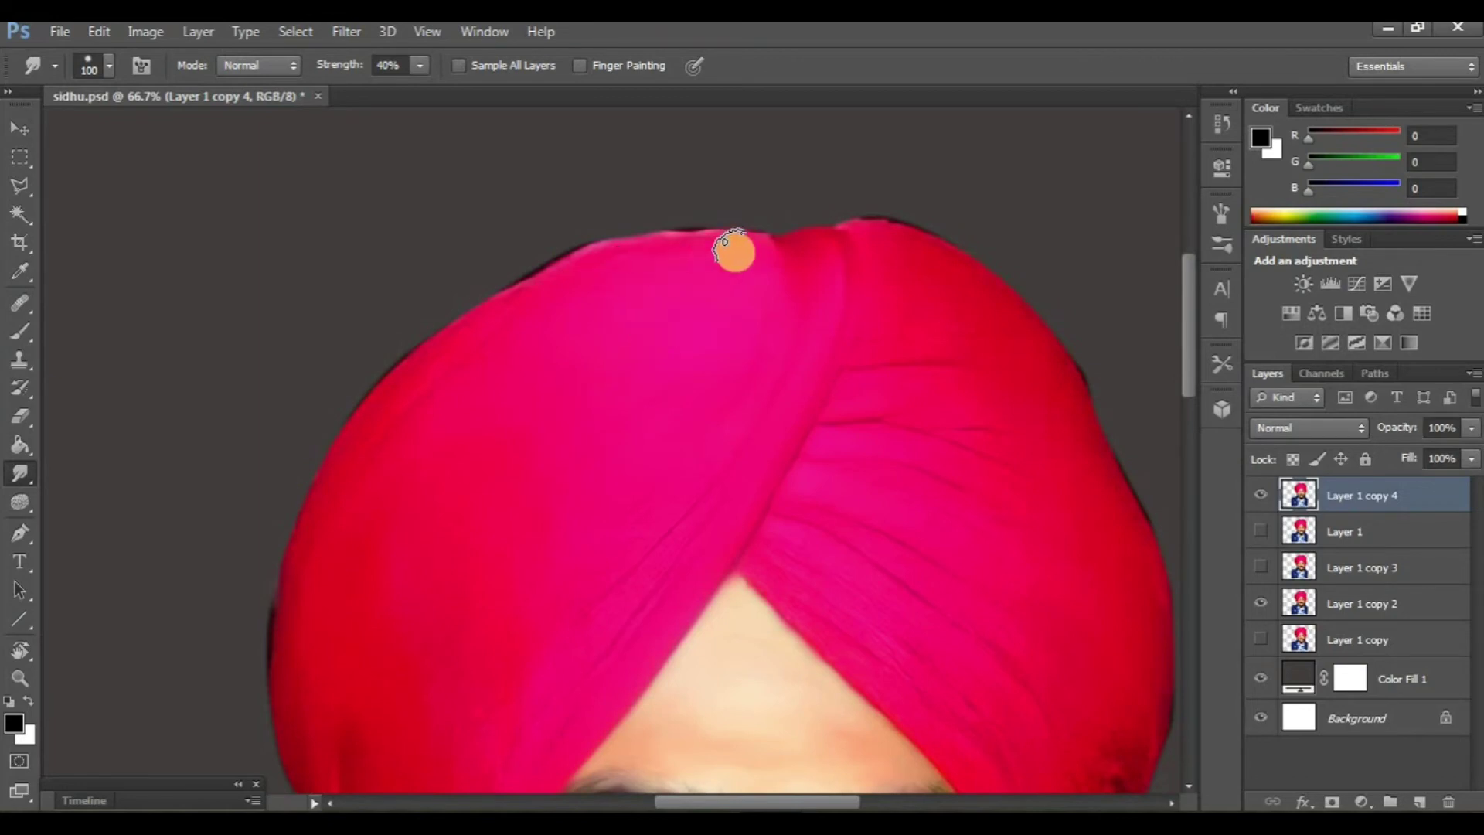
scroll(644, 276, left, 2)
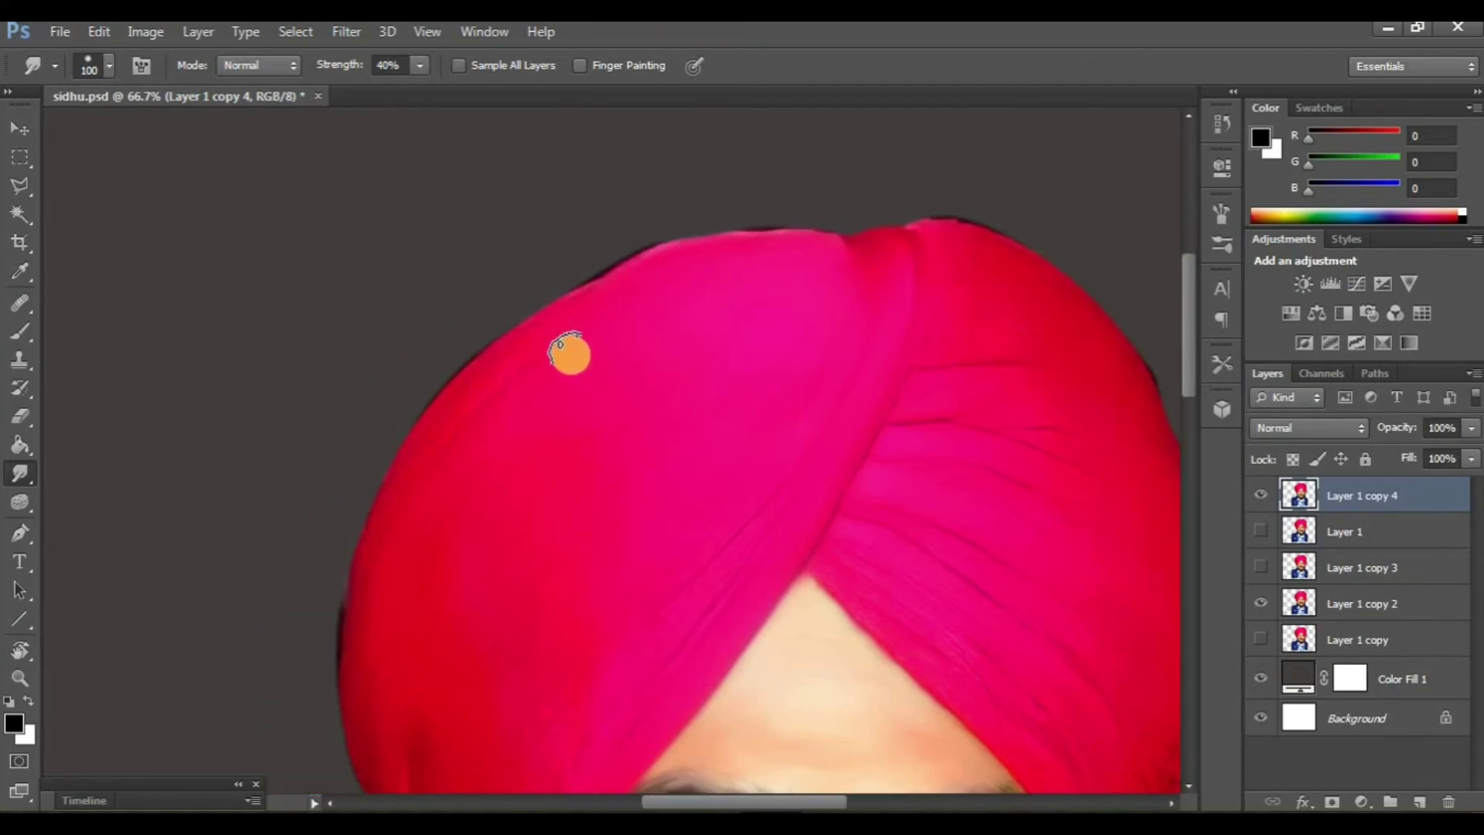
key(ctrl+minus)
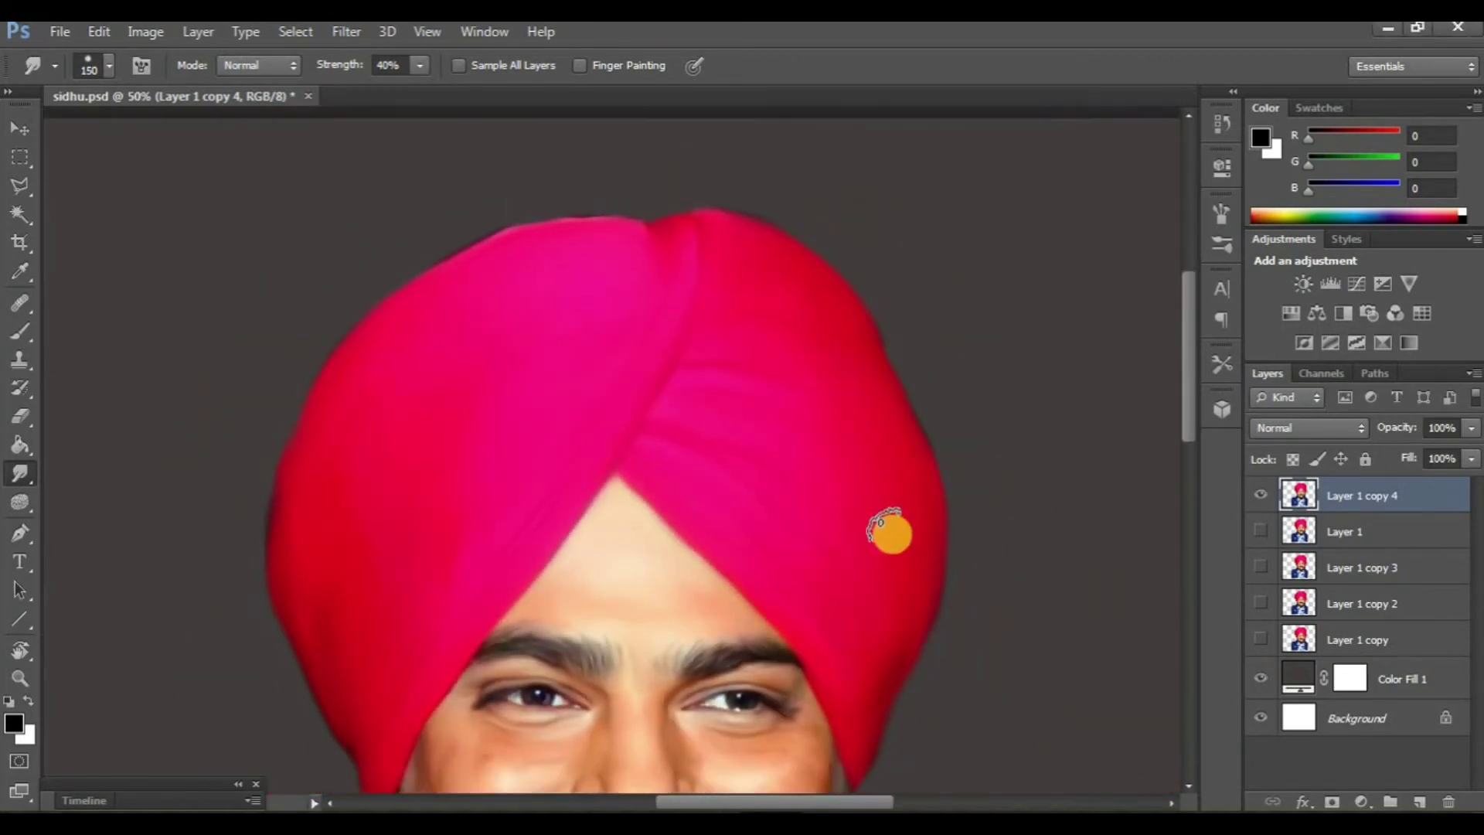
scroll(888, 523, down, 2)
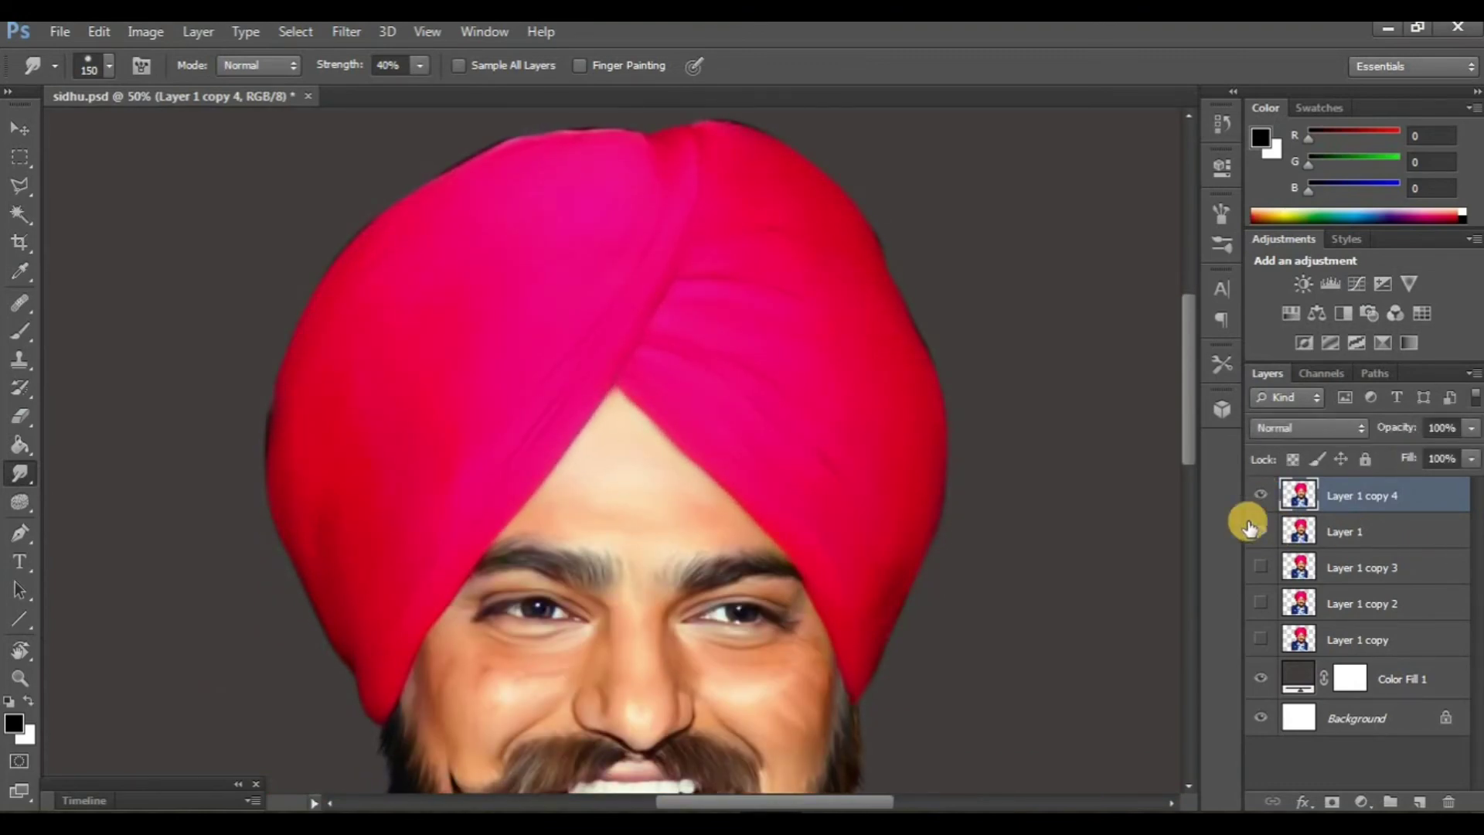
scroll(490, 571, down, 5)
- Smudge the navy jacket's shoulder and collar creases with a size-90 brush at 100% zoom
scroll(451, 605, up, 1)
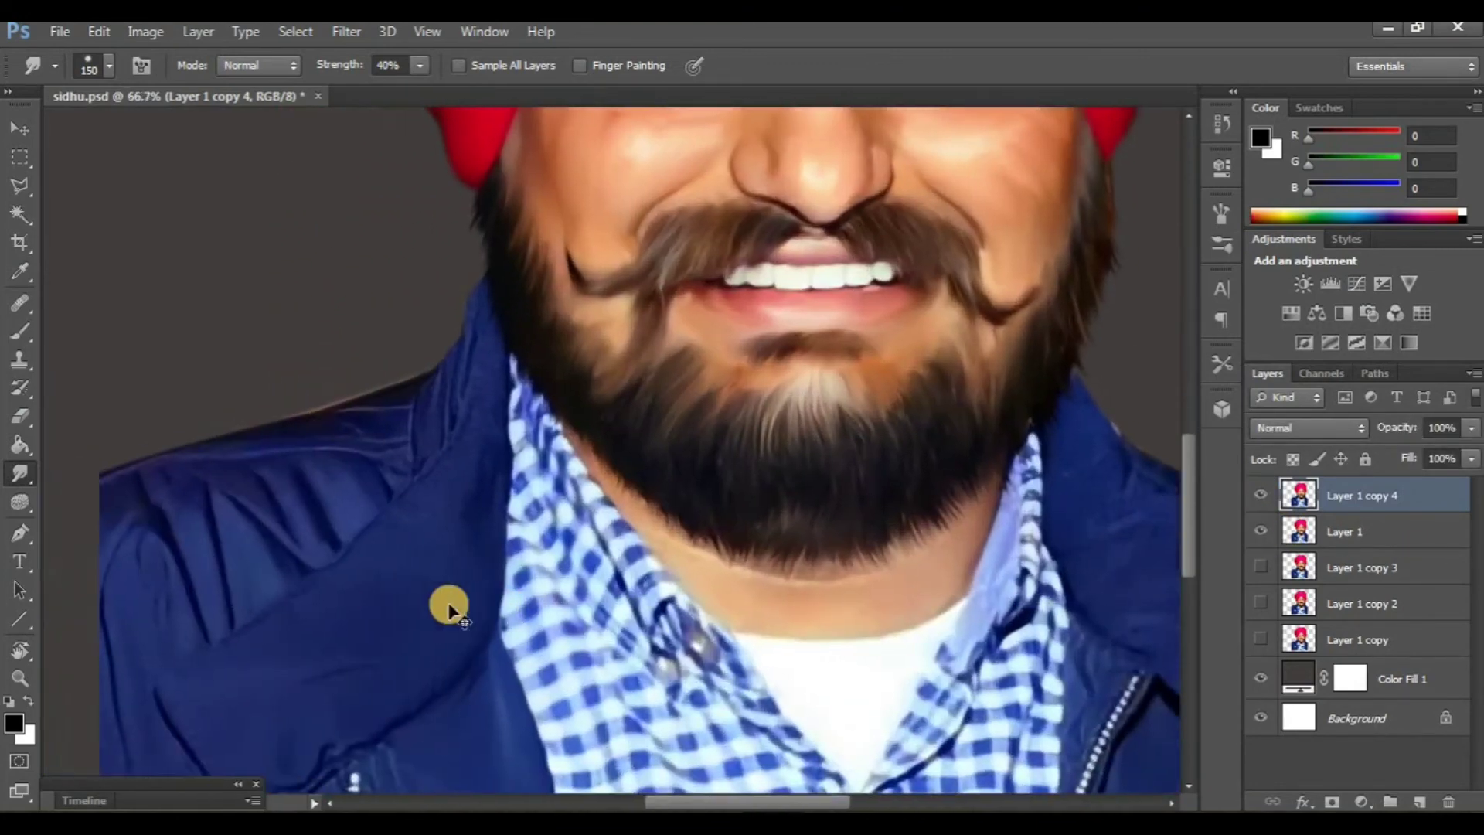
scroll(460, 599, up, 1)
scroll(467, 591, up, 1)
drag(471, 589, 565, 490)
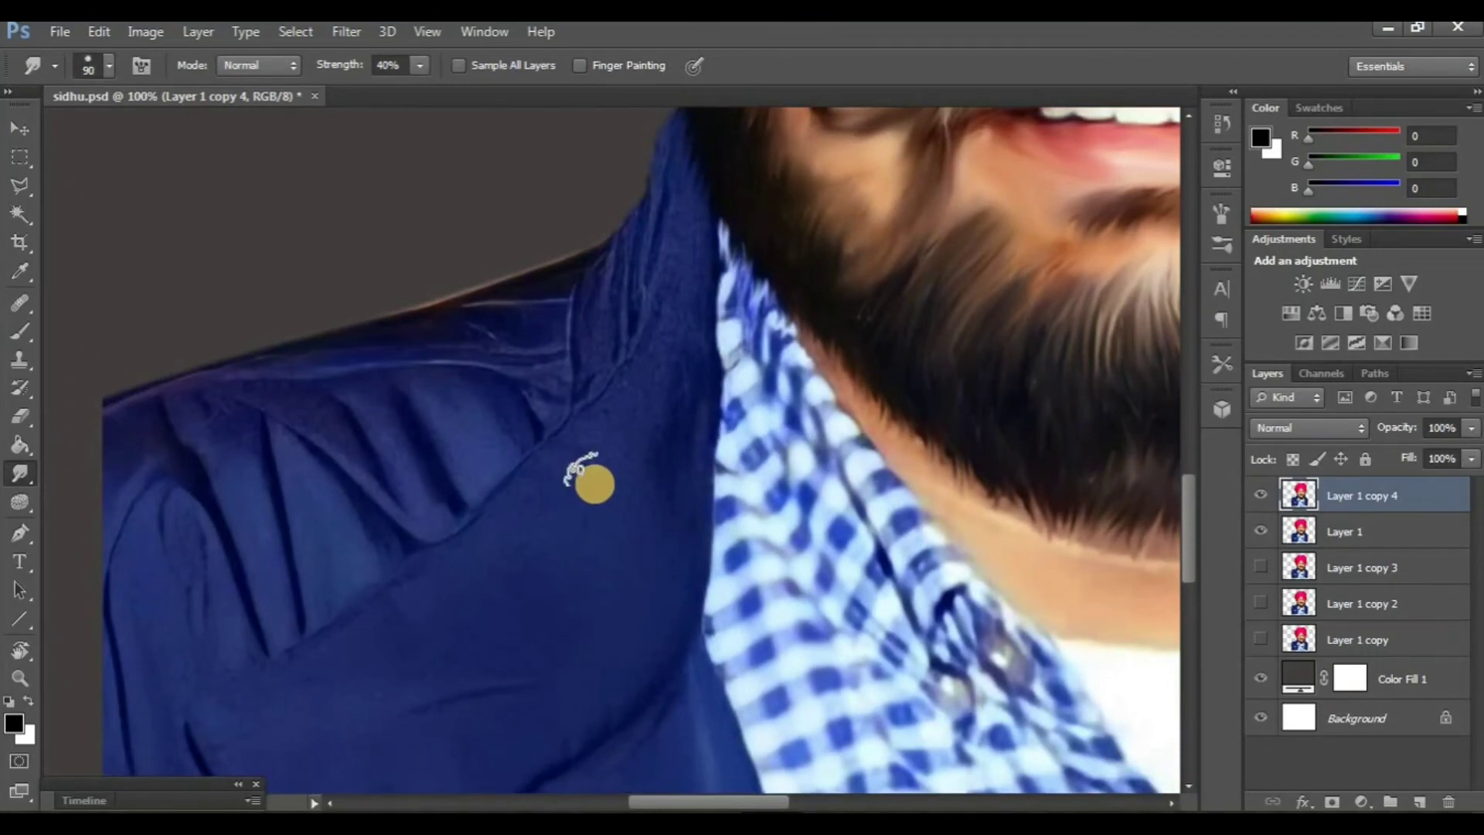
scroll(594, 485, up, 1)
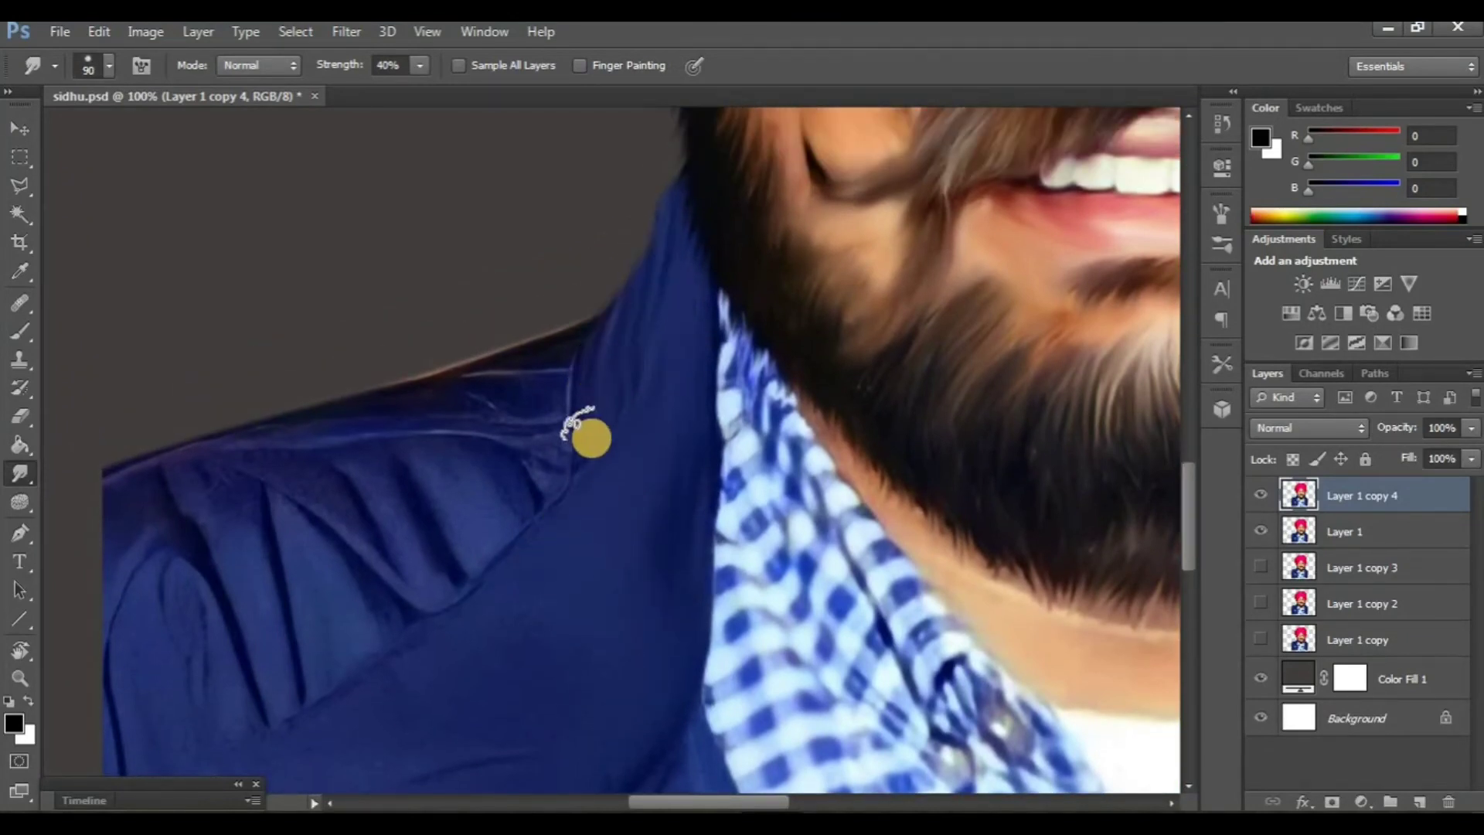
drag(576, 540, 664, 336)
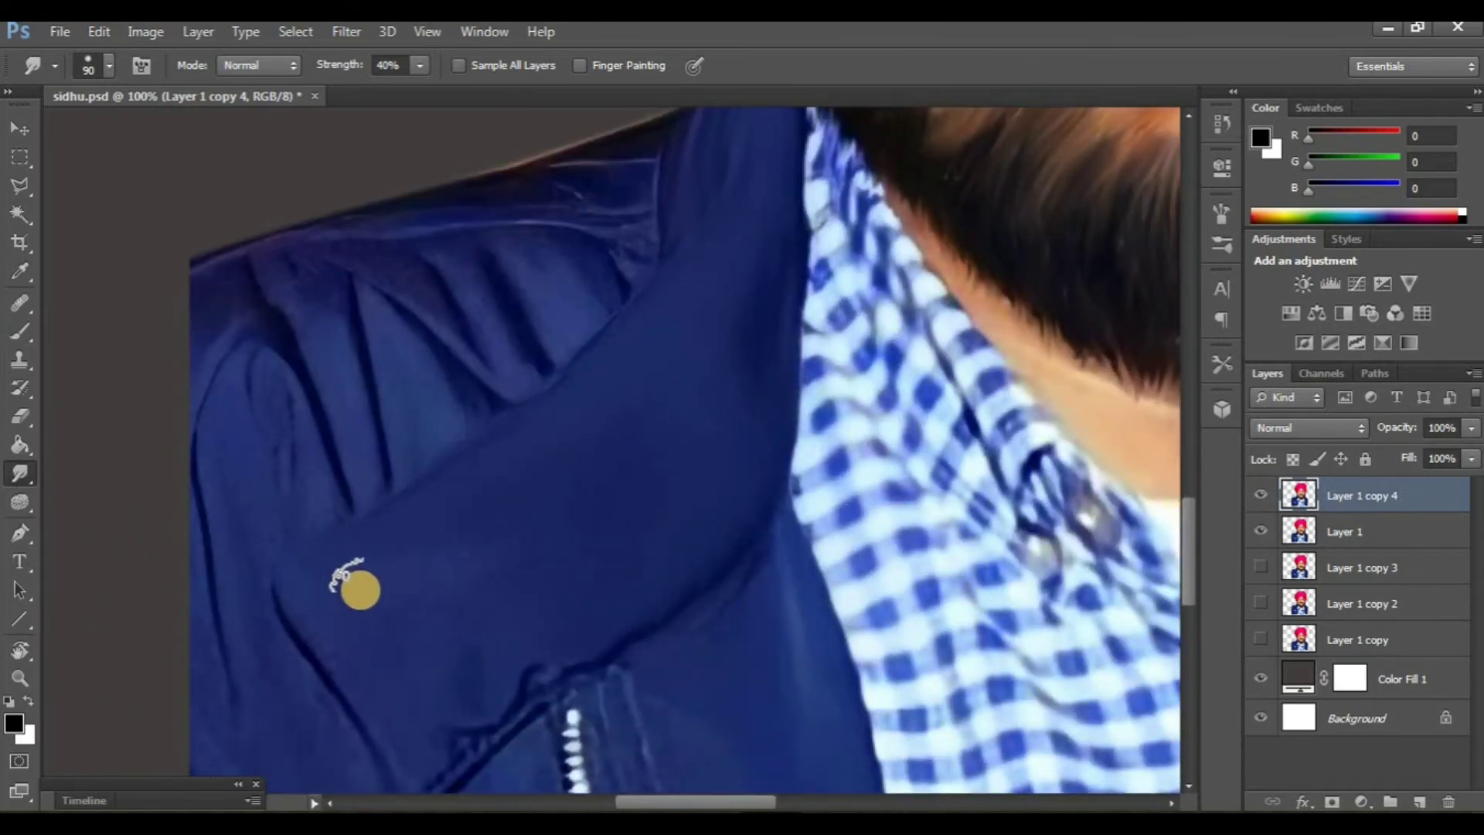
scroll(364, 589, down, 1)
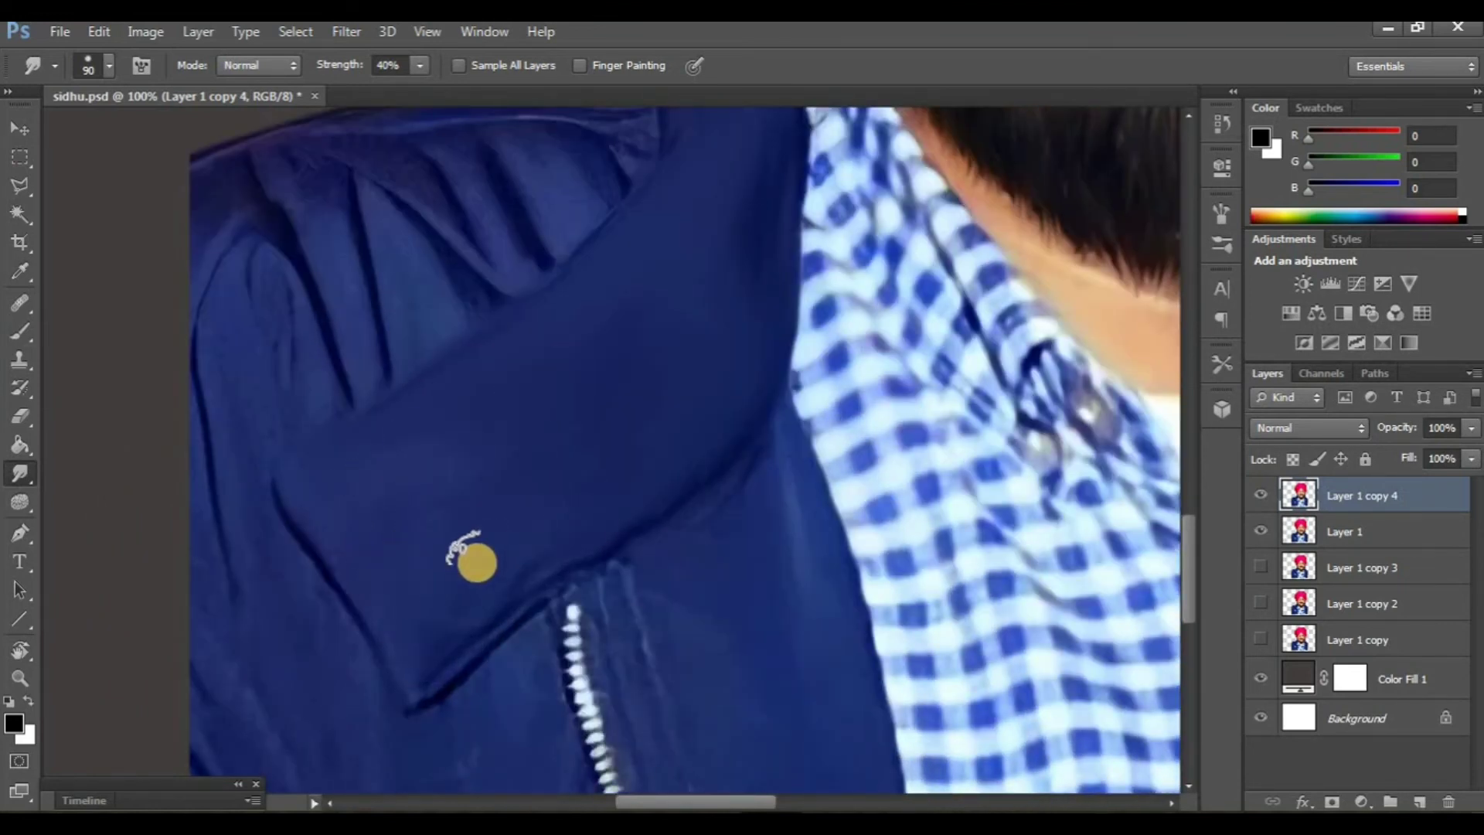
scroll(495, 560, left, 1)
scroll(503, 530, up, 1)
scroll(572, 386, up, 1)
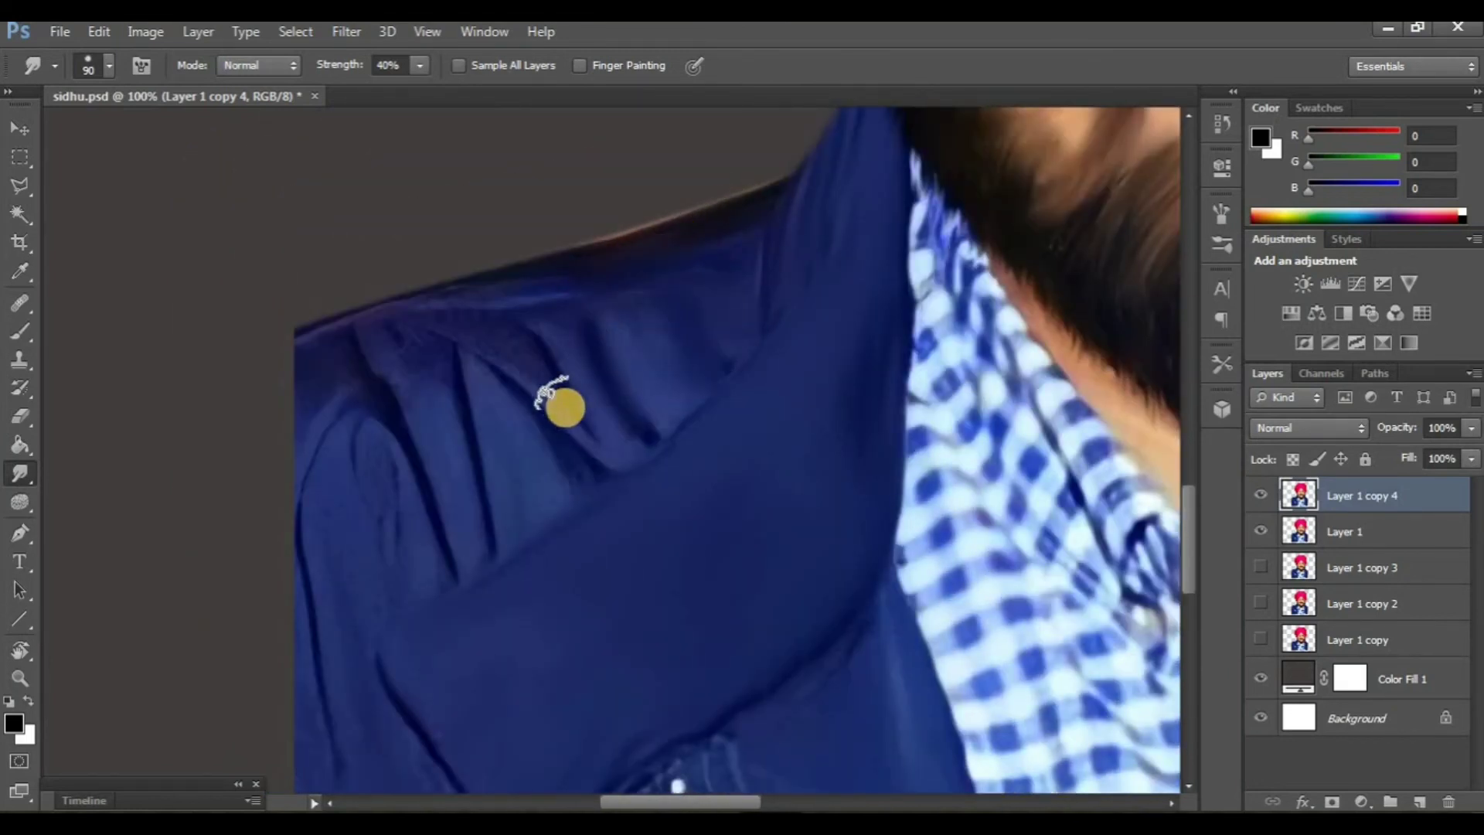
scroll(464, 382, down, 1)
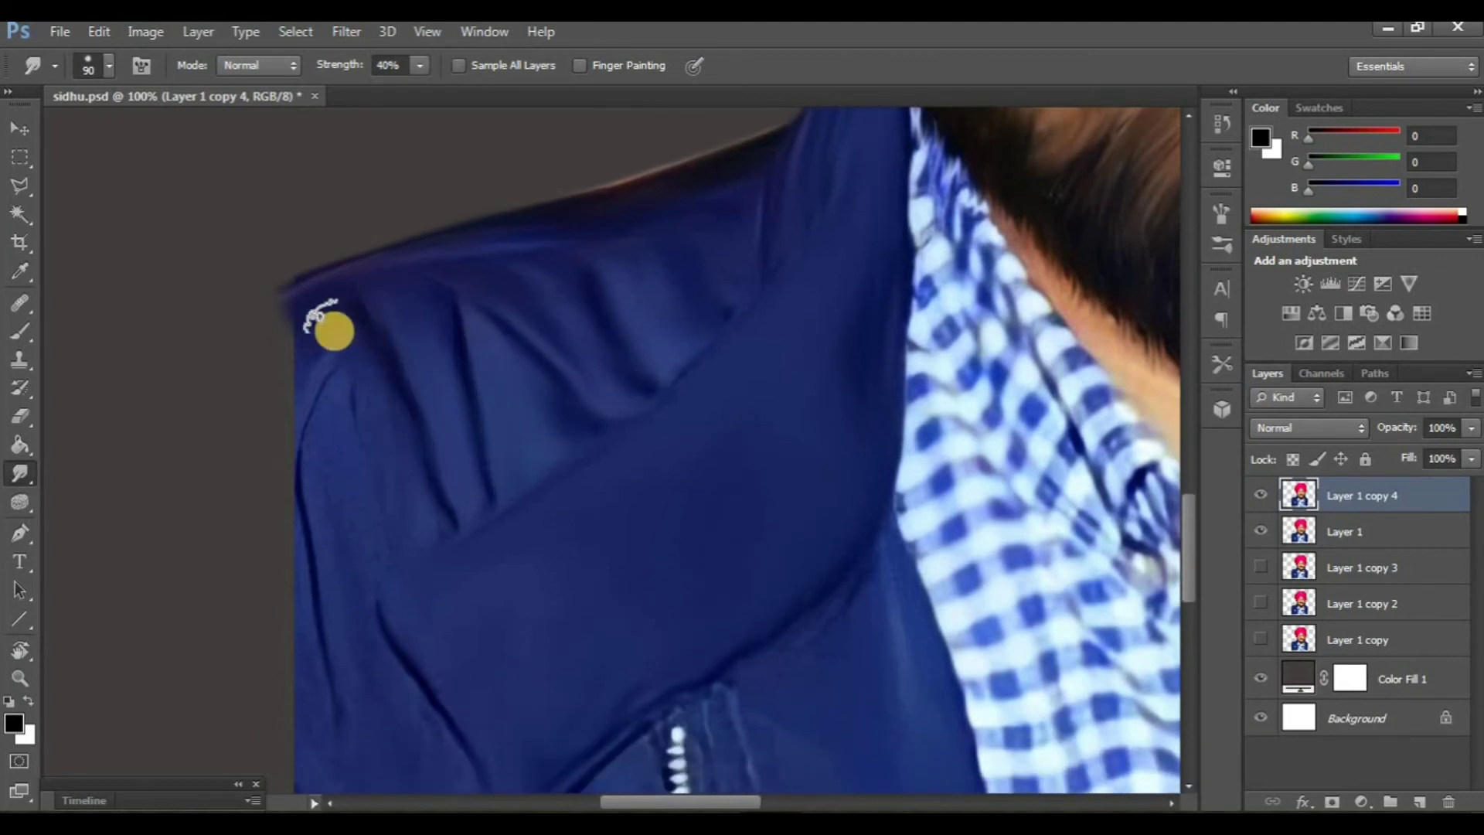
- Zoom out and duplicate the smoothed portrait as Layer 1 copy 5
key(ctrl+minus)
key(ctrl+minus)
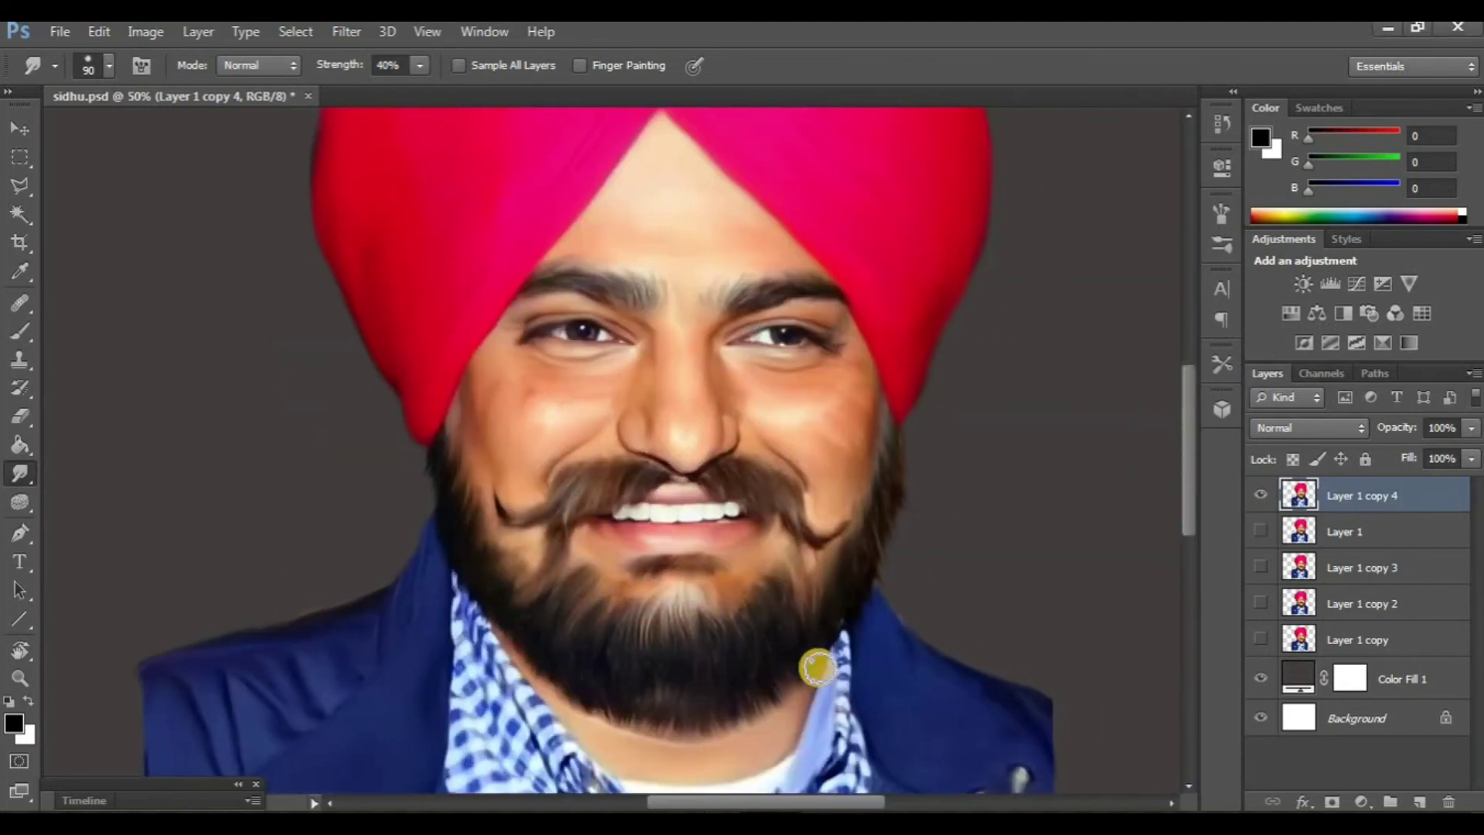
key(ctrl+minus)
key(ctrl+minus)
key(ctrl+minus)
key(ctrl+plus)
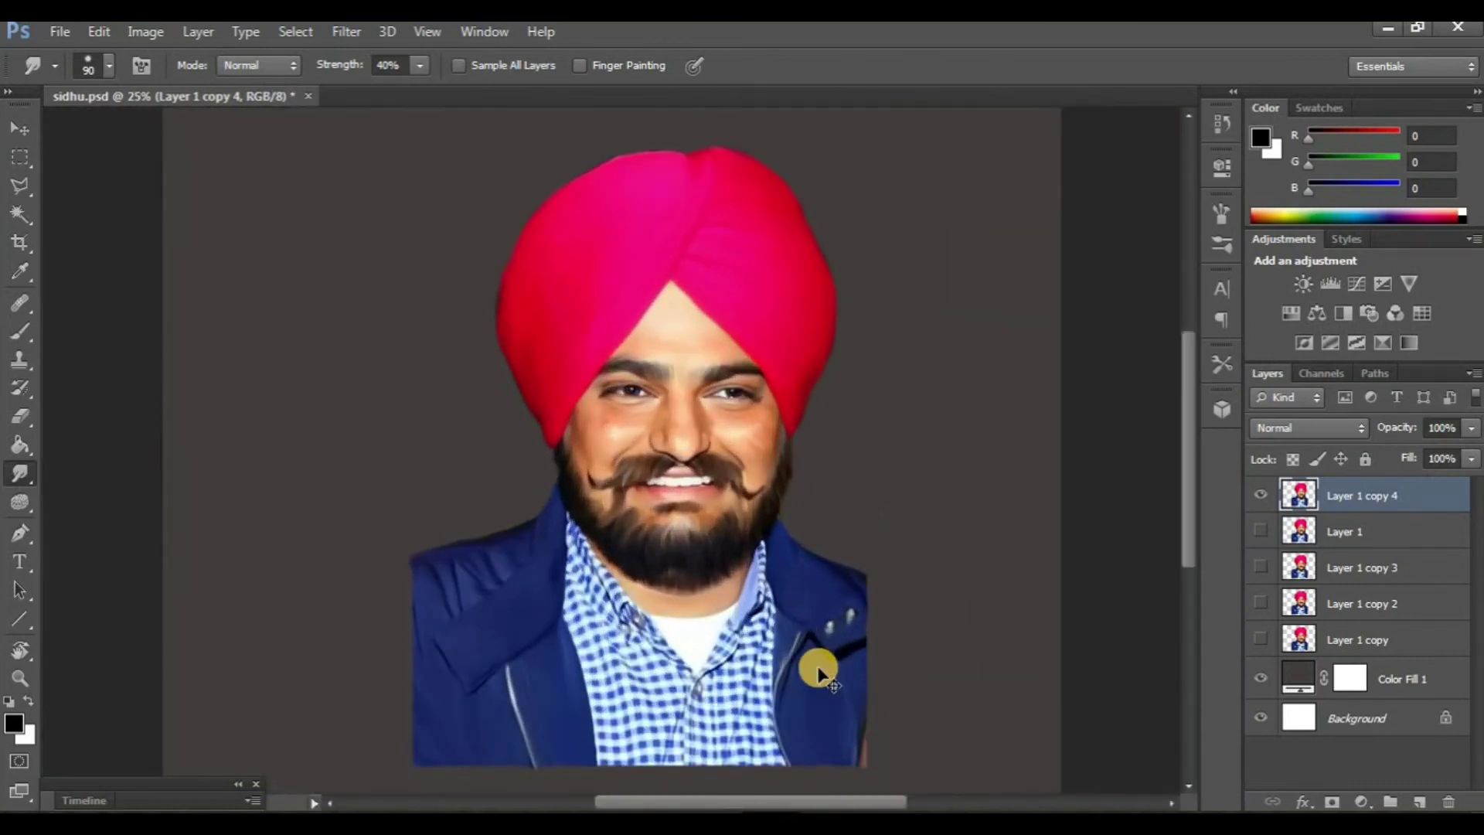
key(ctrl+j)
- Delete Layer 1 and Layer 1 copy 3, keeping Layer 1 copy 5 as the working layer
ctrl+click(1360, 604)
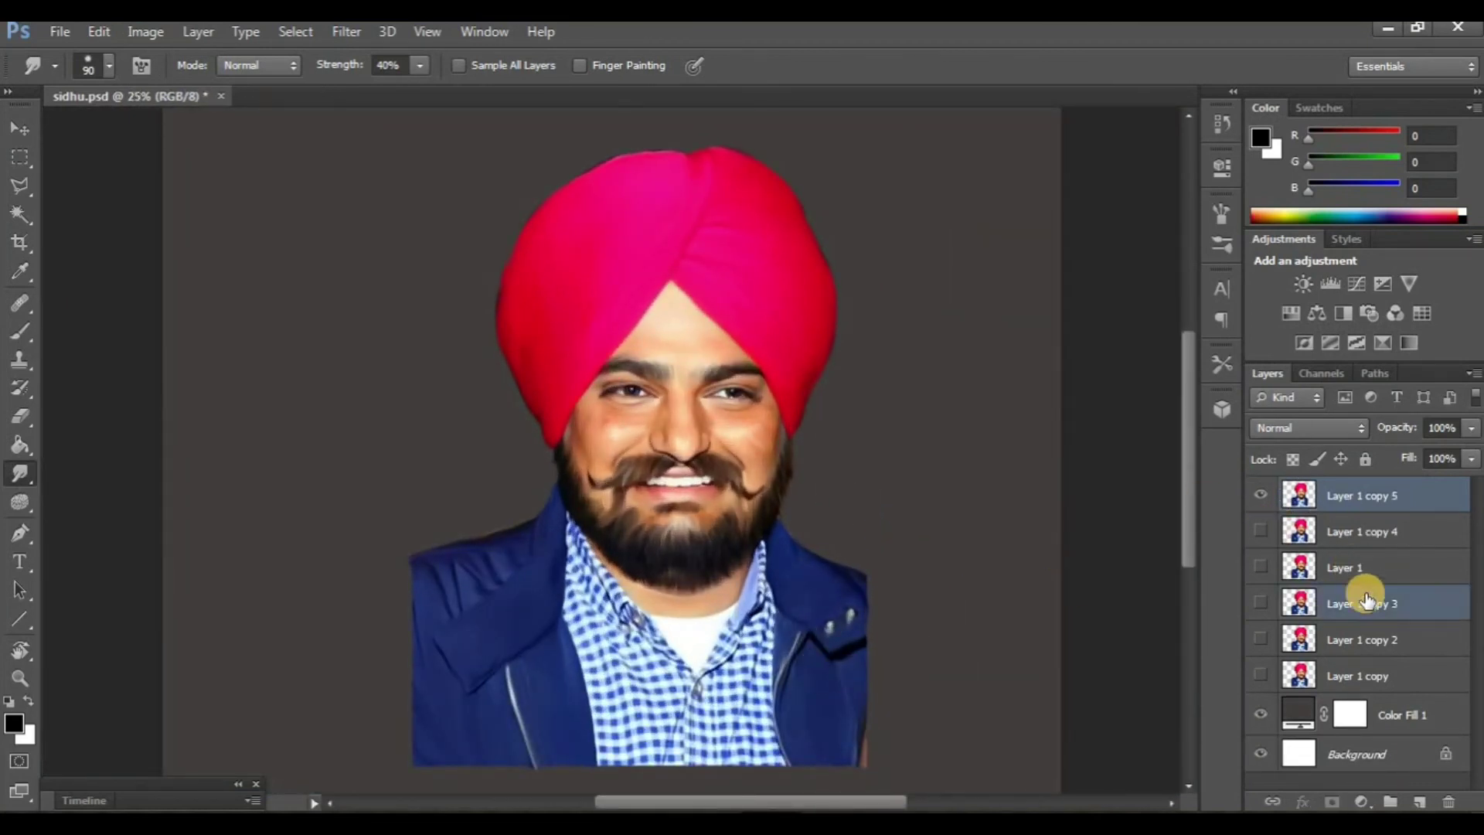
ctrl+click(1345, 567)
drag(1360, 610, 1449, 802)
click(1375, 495)
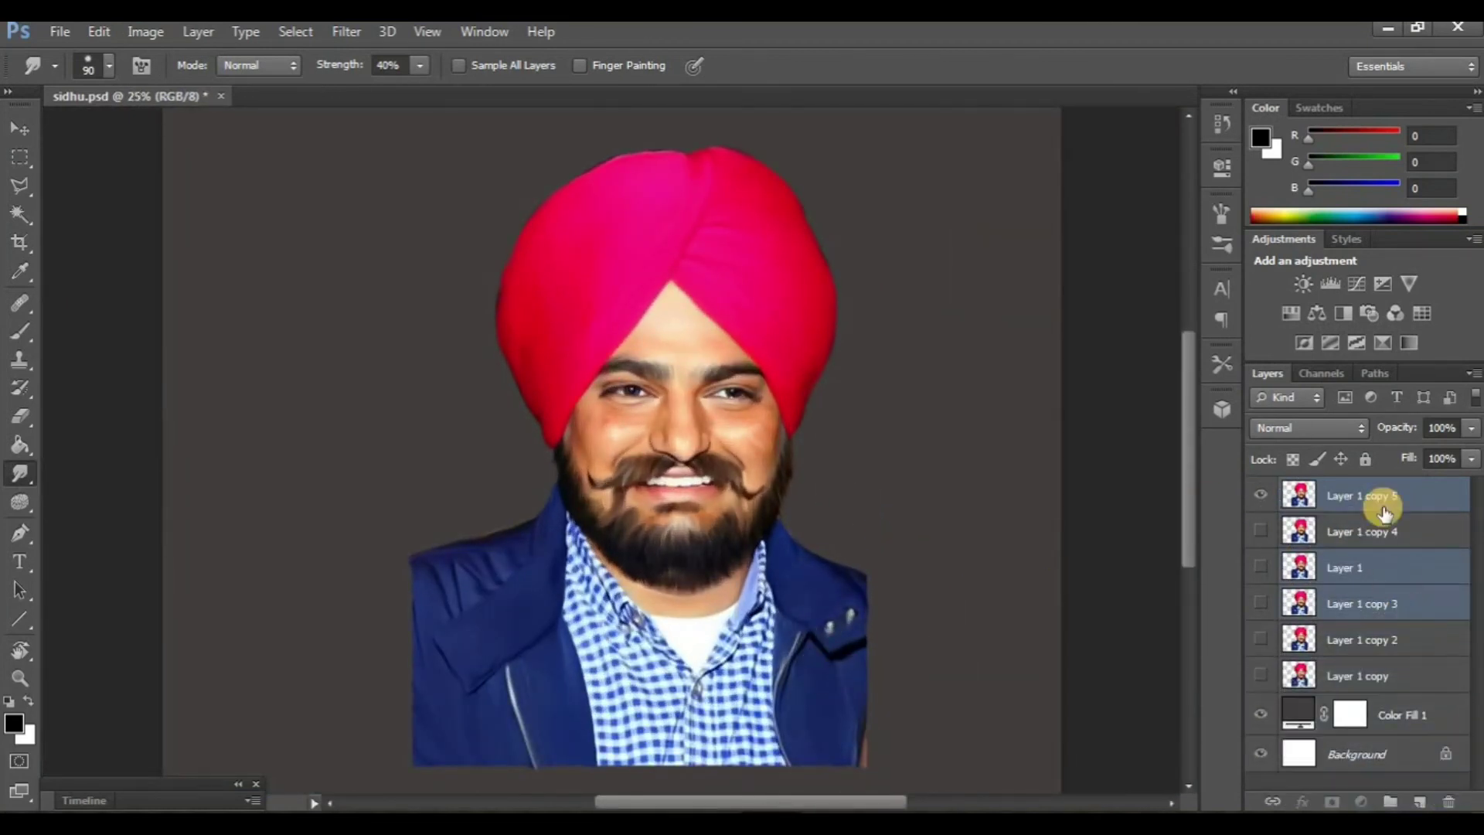
click(1382, 610)
ctrl+click(1366, 568)
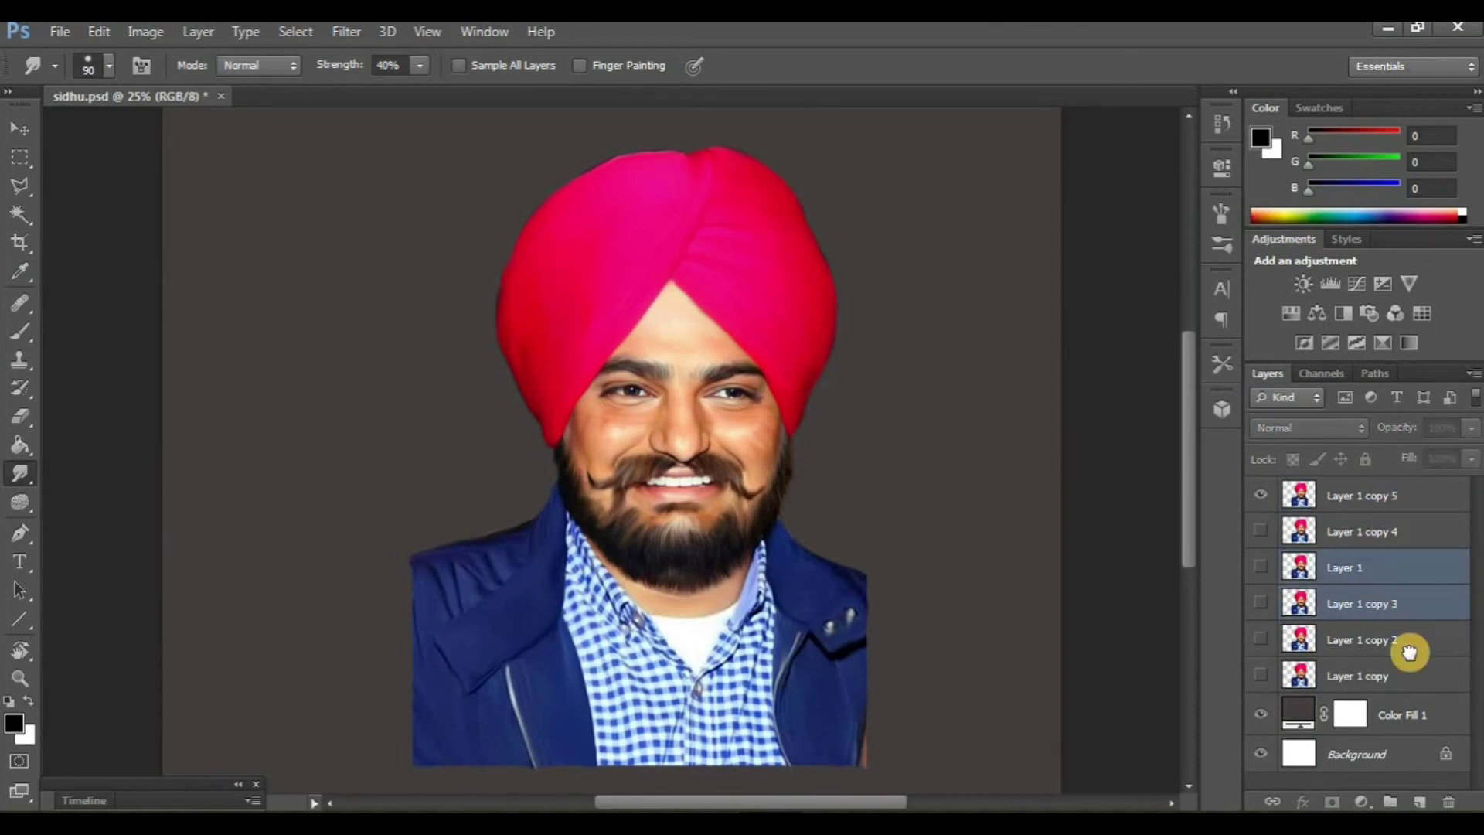
drag(1365, 567, 1449, 802)
click(1261, 495)
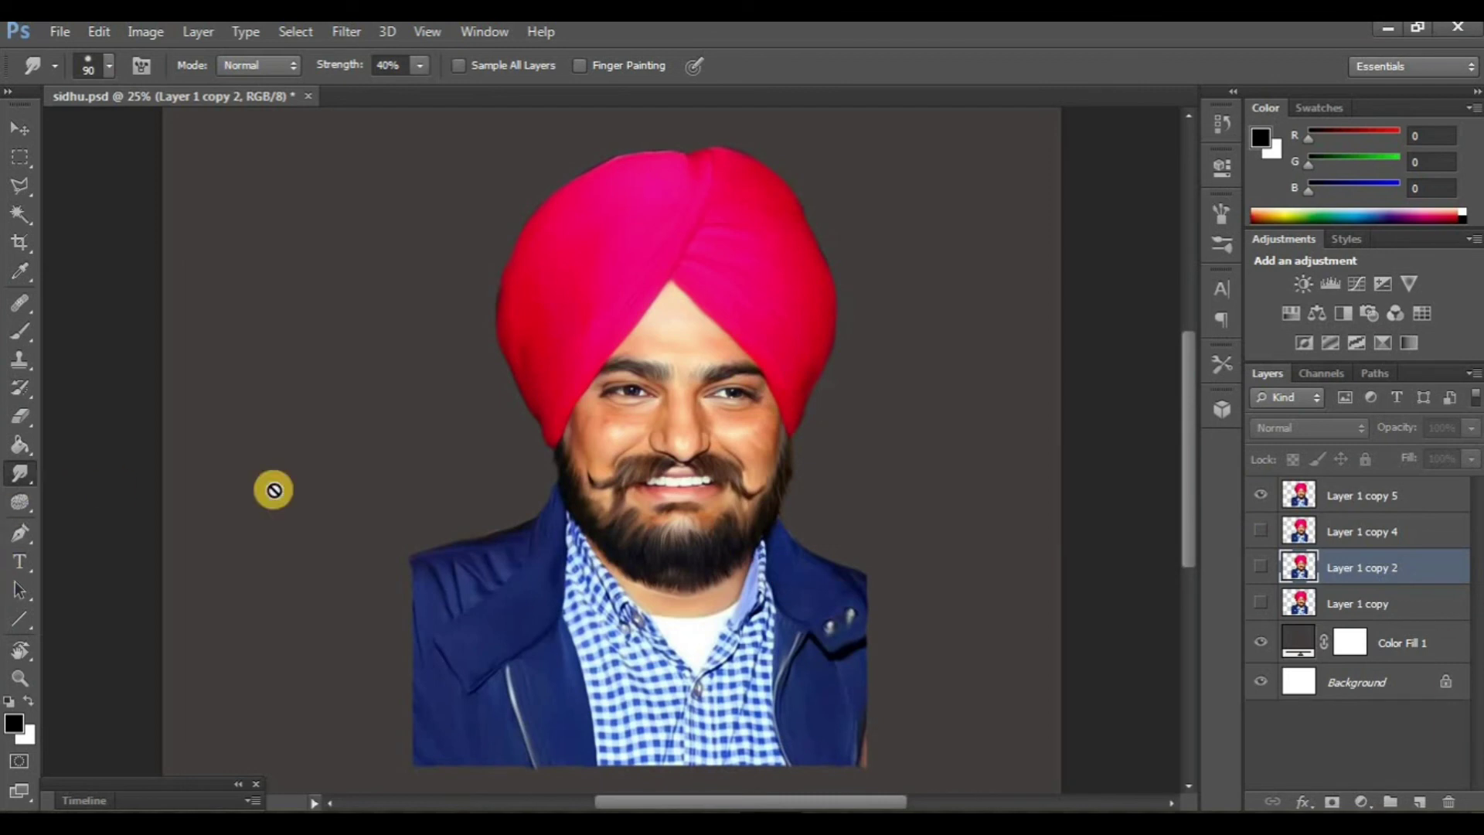
click(1340, 499)
scroll(567, 501, down, 2)
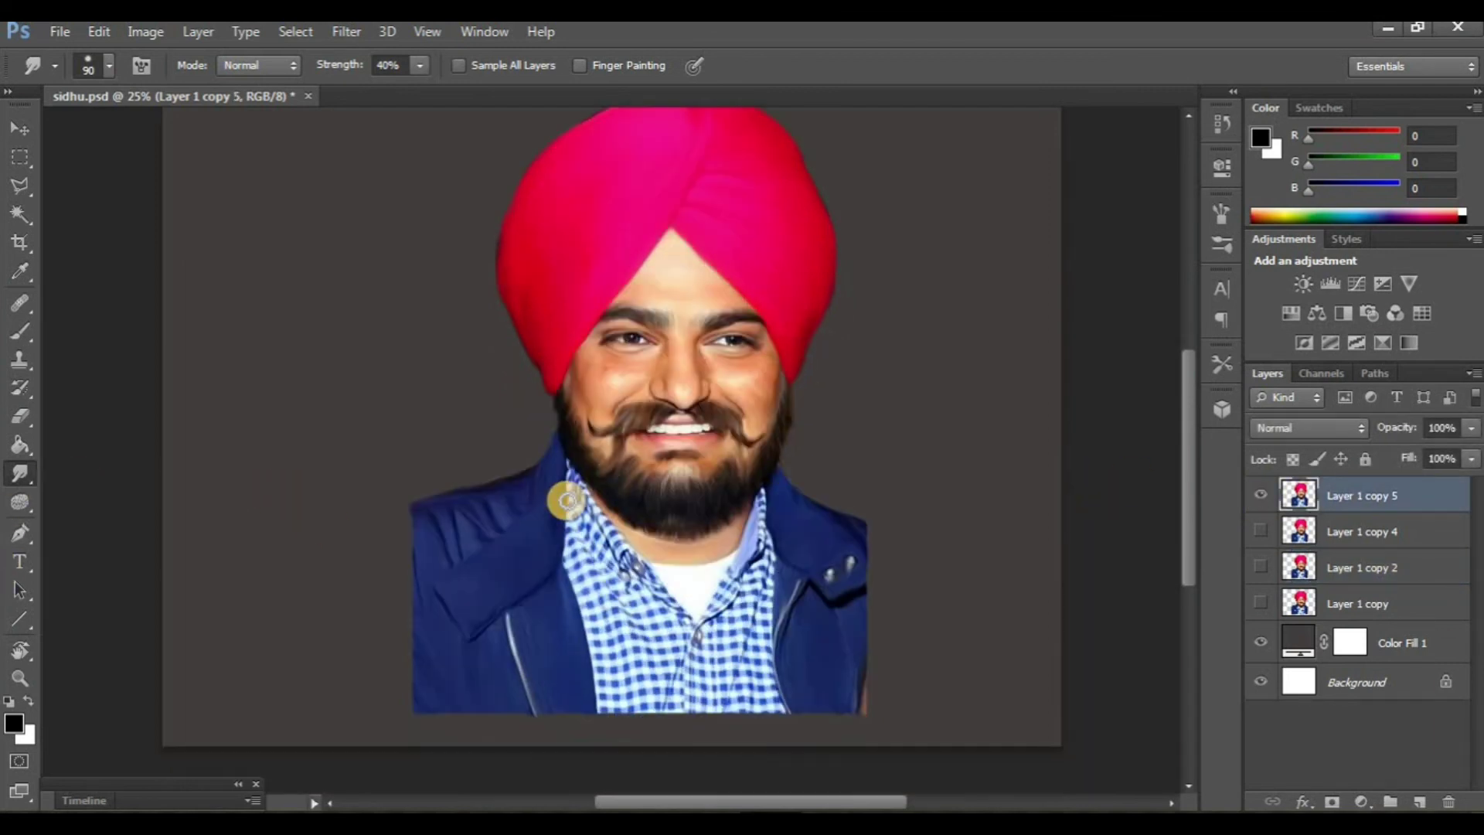
- Smudge both shoulders and the lower-left hem outward into the grey backdrop with a 300 px brush
drag(444, 506, 375, 578)
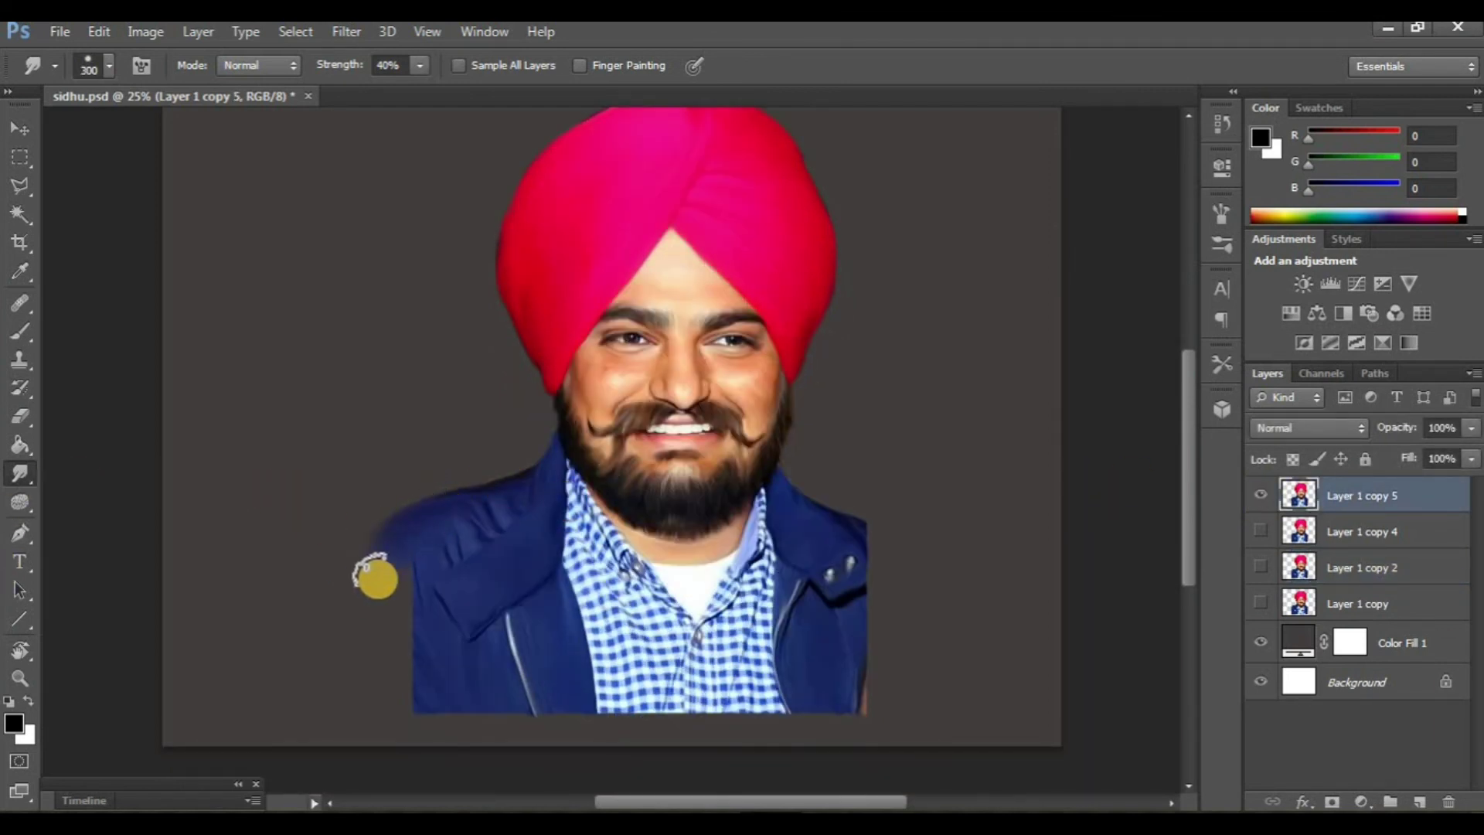
mouse_move(840, 528)
mouse_down()
mouse_move(923, 607)
mouse_move(894, 662)
mouse_move(874, 636)
mouse_move(851, 640)
mouse_move(870, 723)
mouse_up()
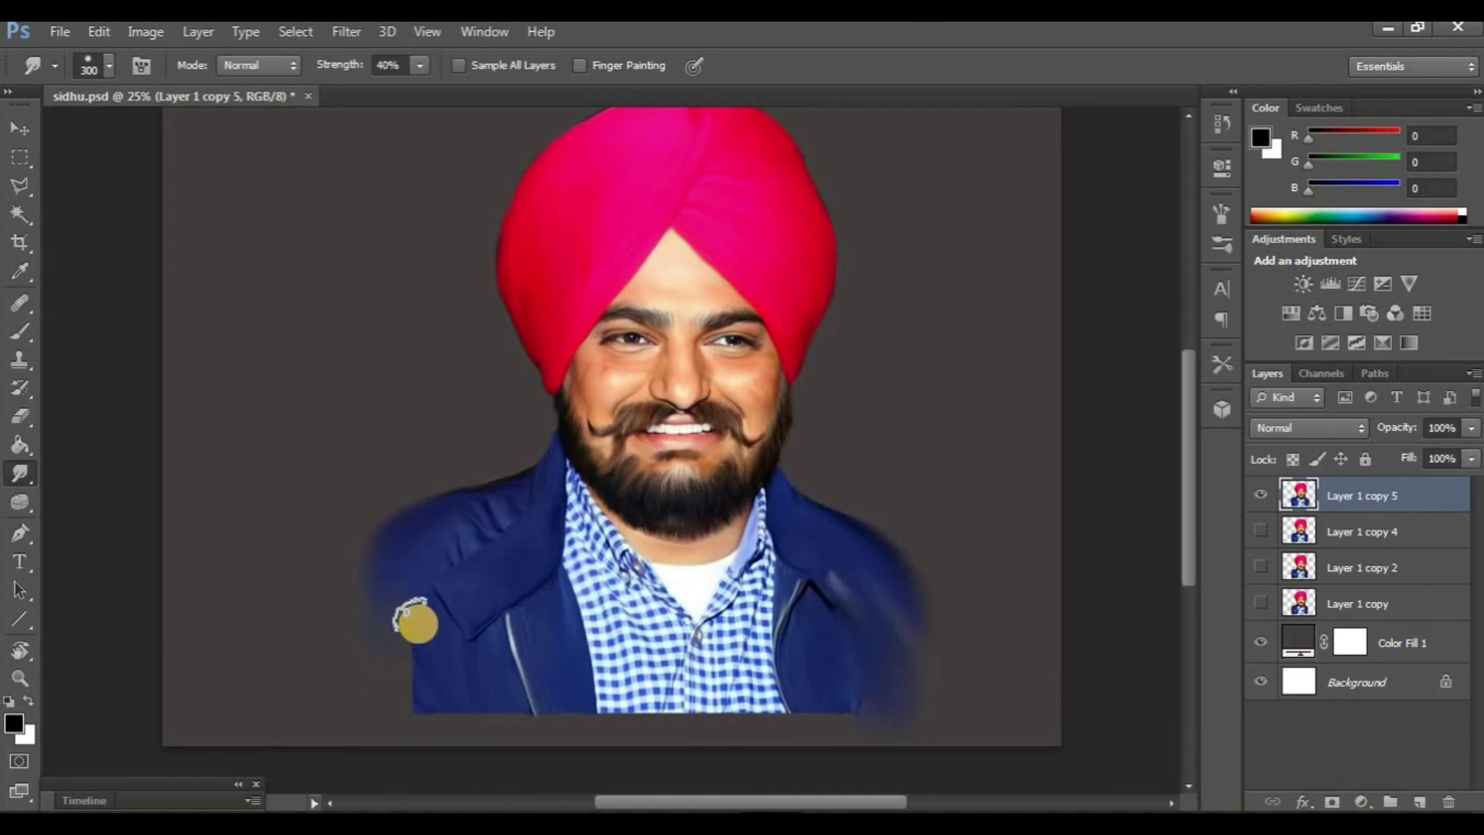
drag(403, 692, 401, 747)
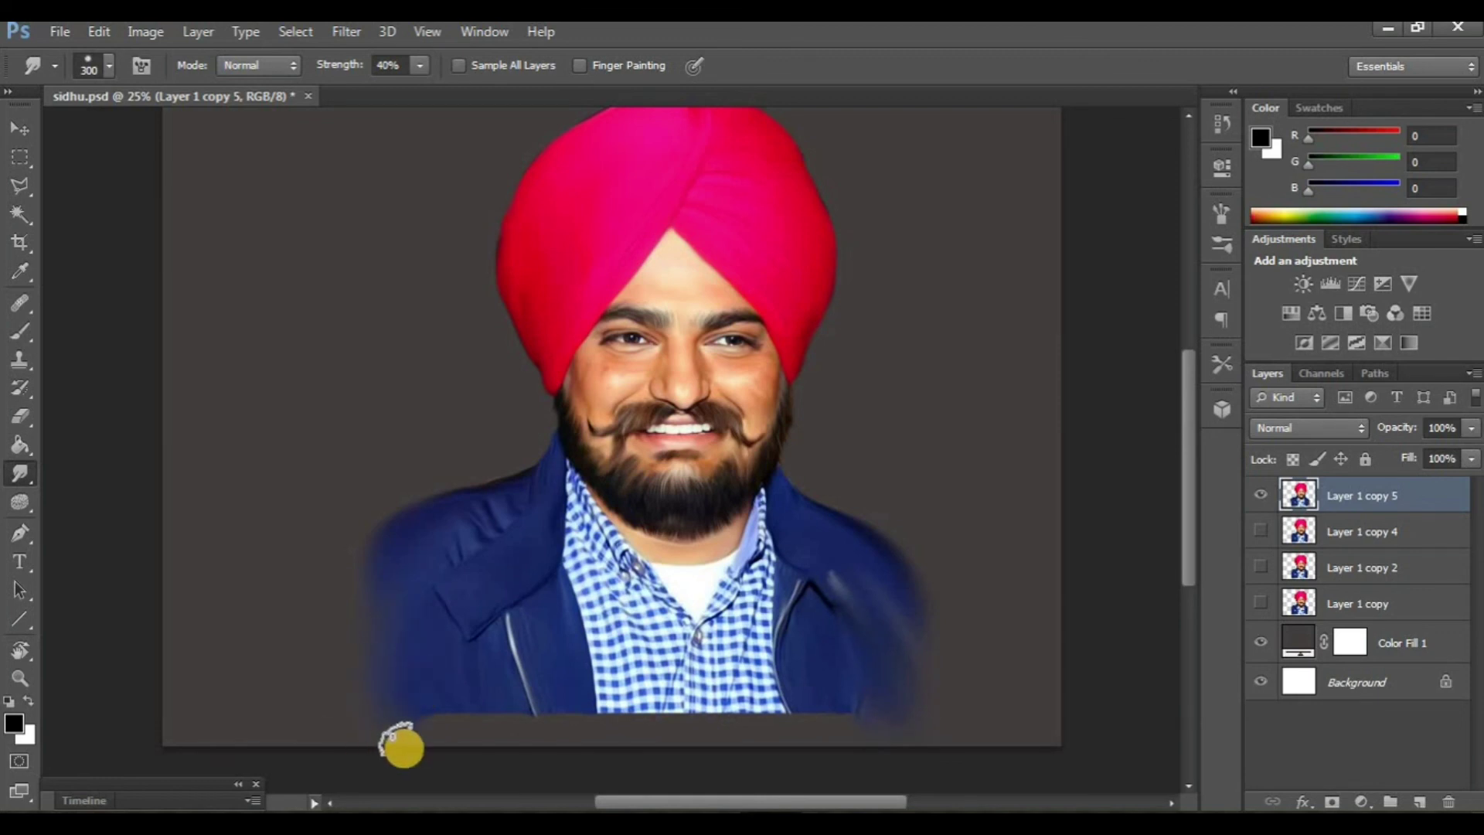
scroll(696, 665, up, 1)
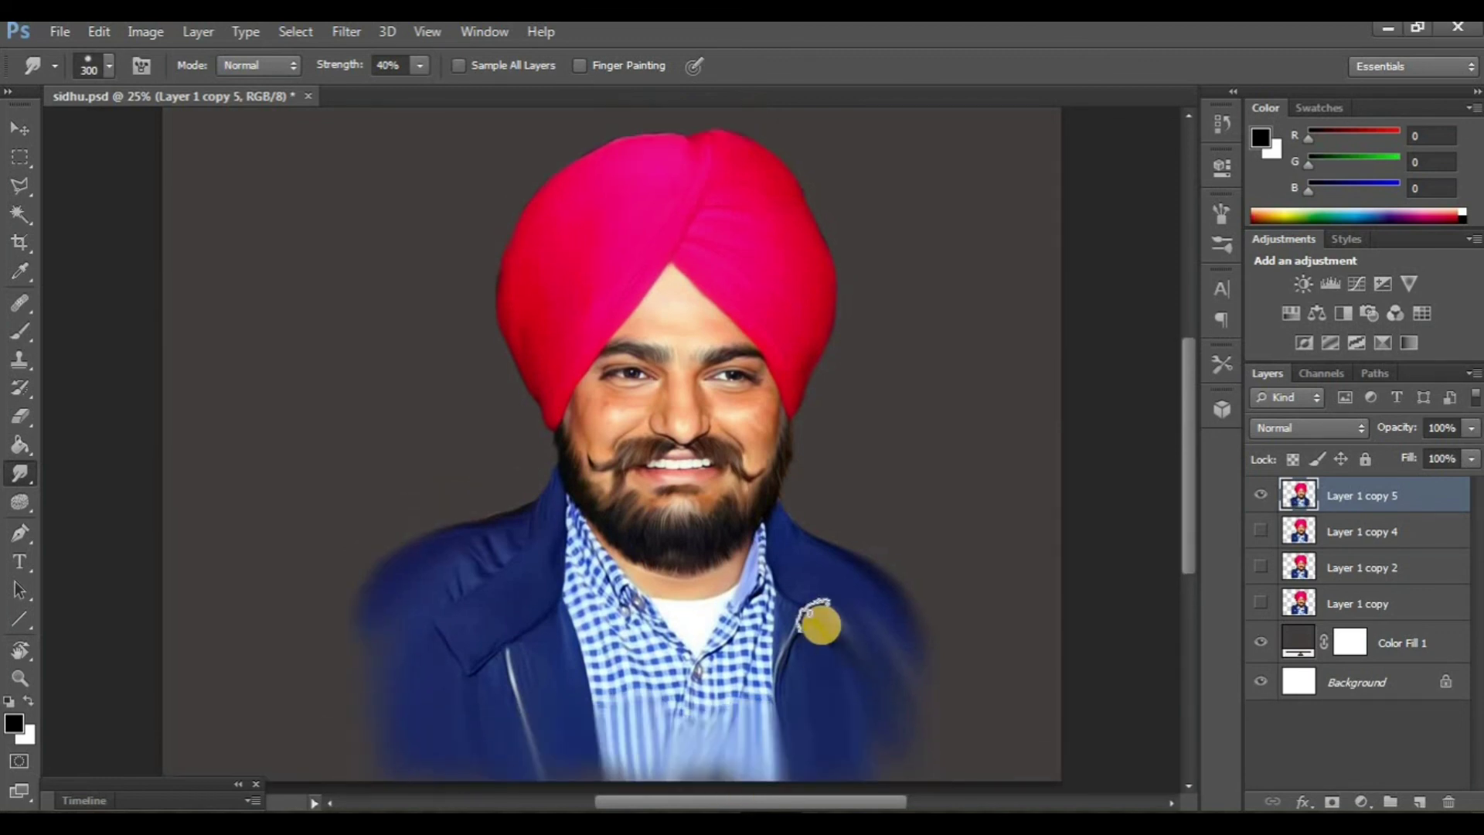
scroll(811, 626, down, 1)
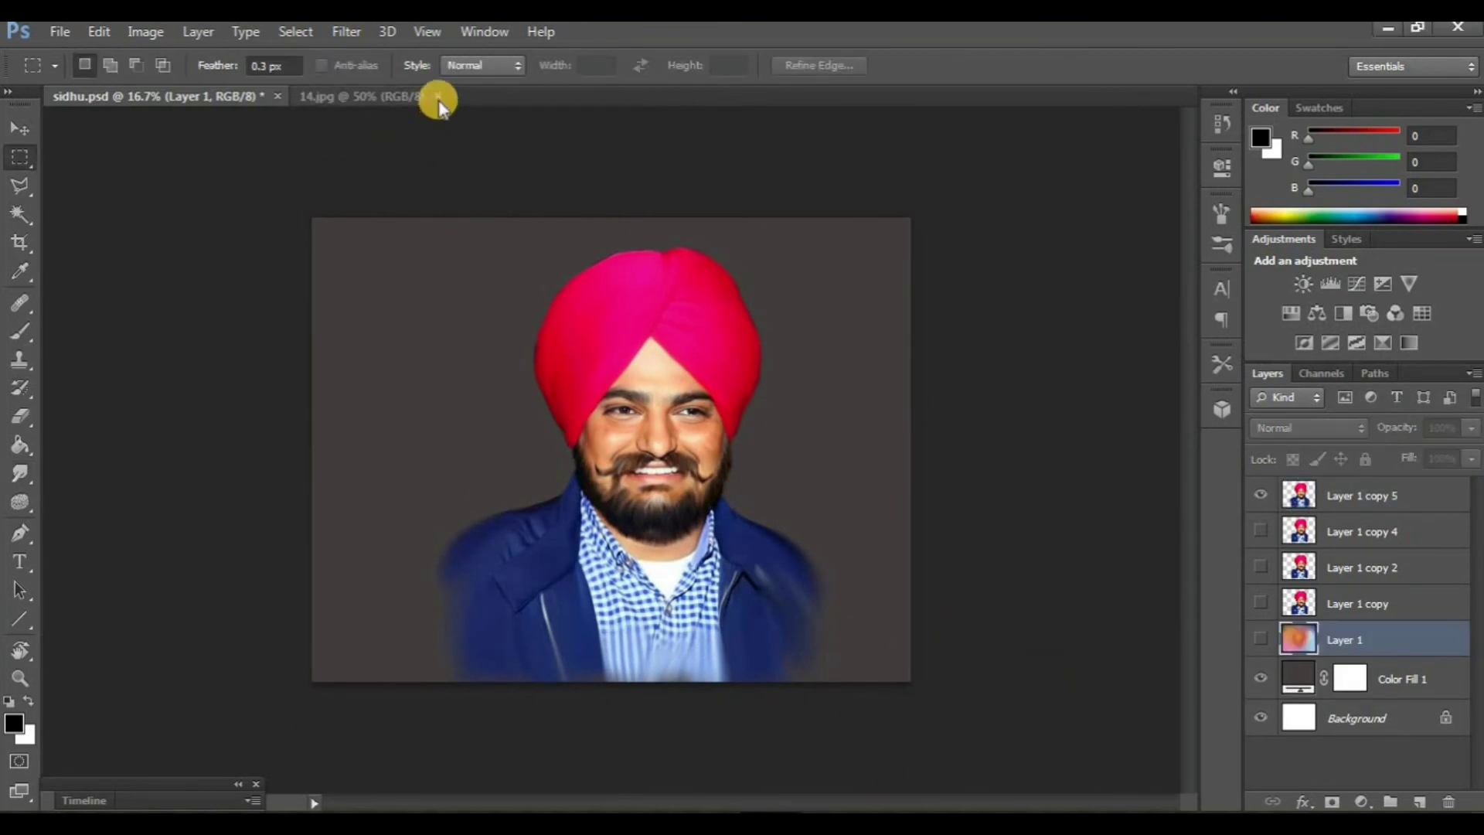
- Close 14.jpg without saving, reveal the colourful background layer, and delete Color Fill 1
click(439, 98)
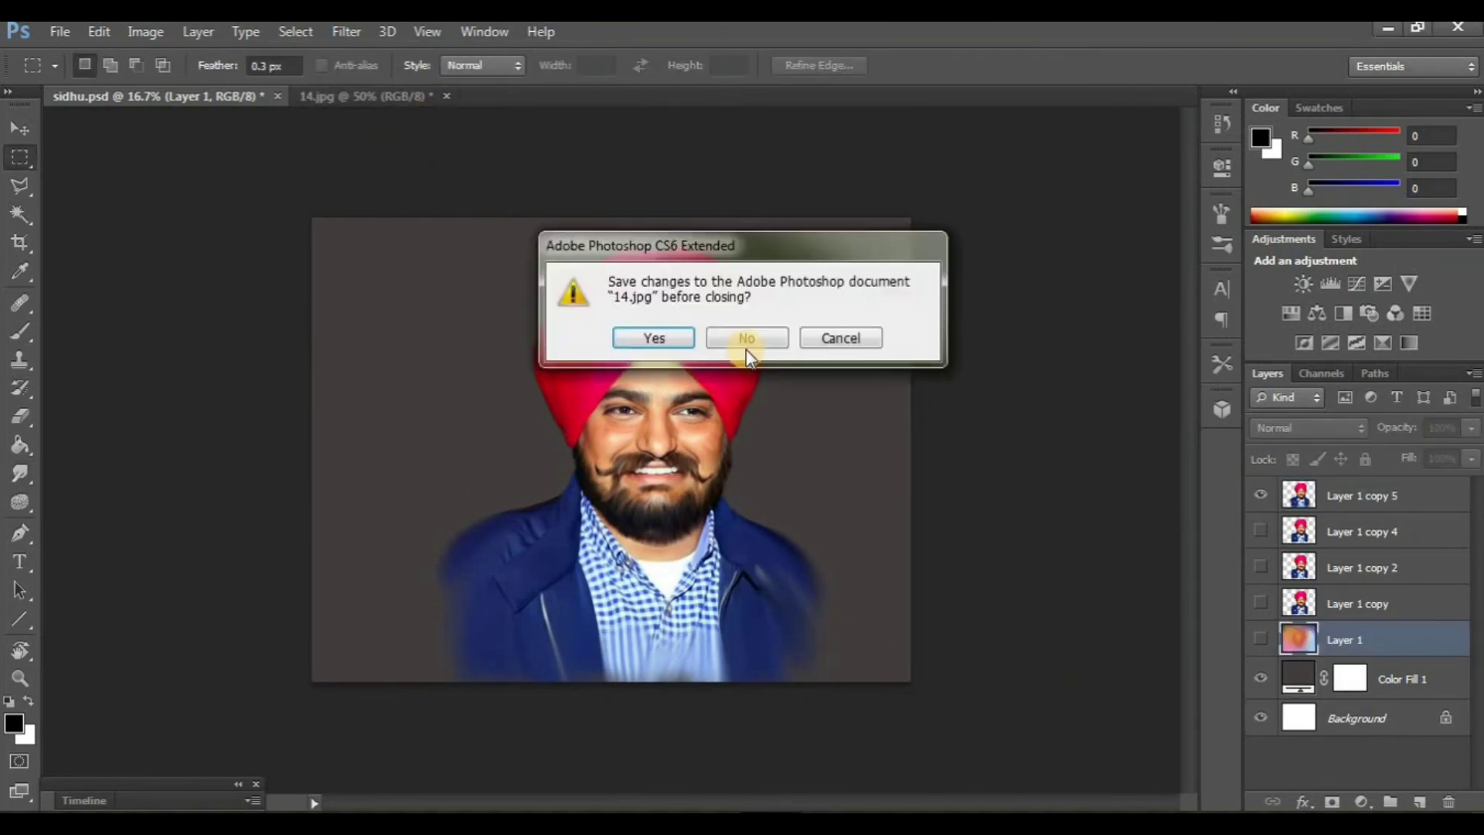
click(746, 337)
click(1261, 638)
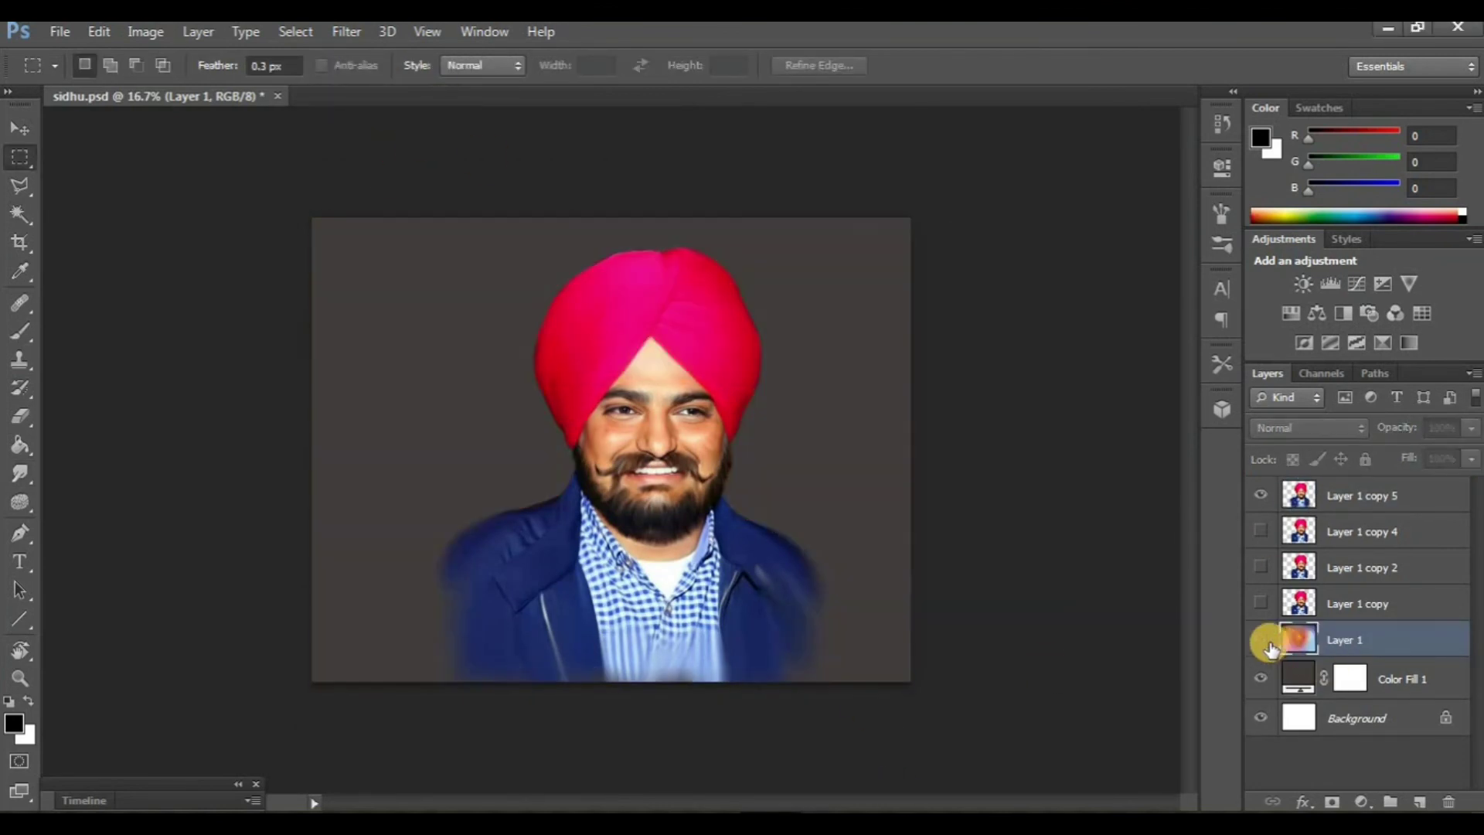
click(1274, 654)
drag(1391, 681, 1447, 803)
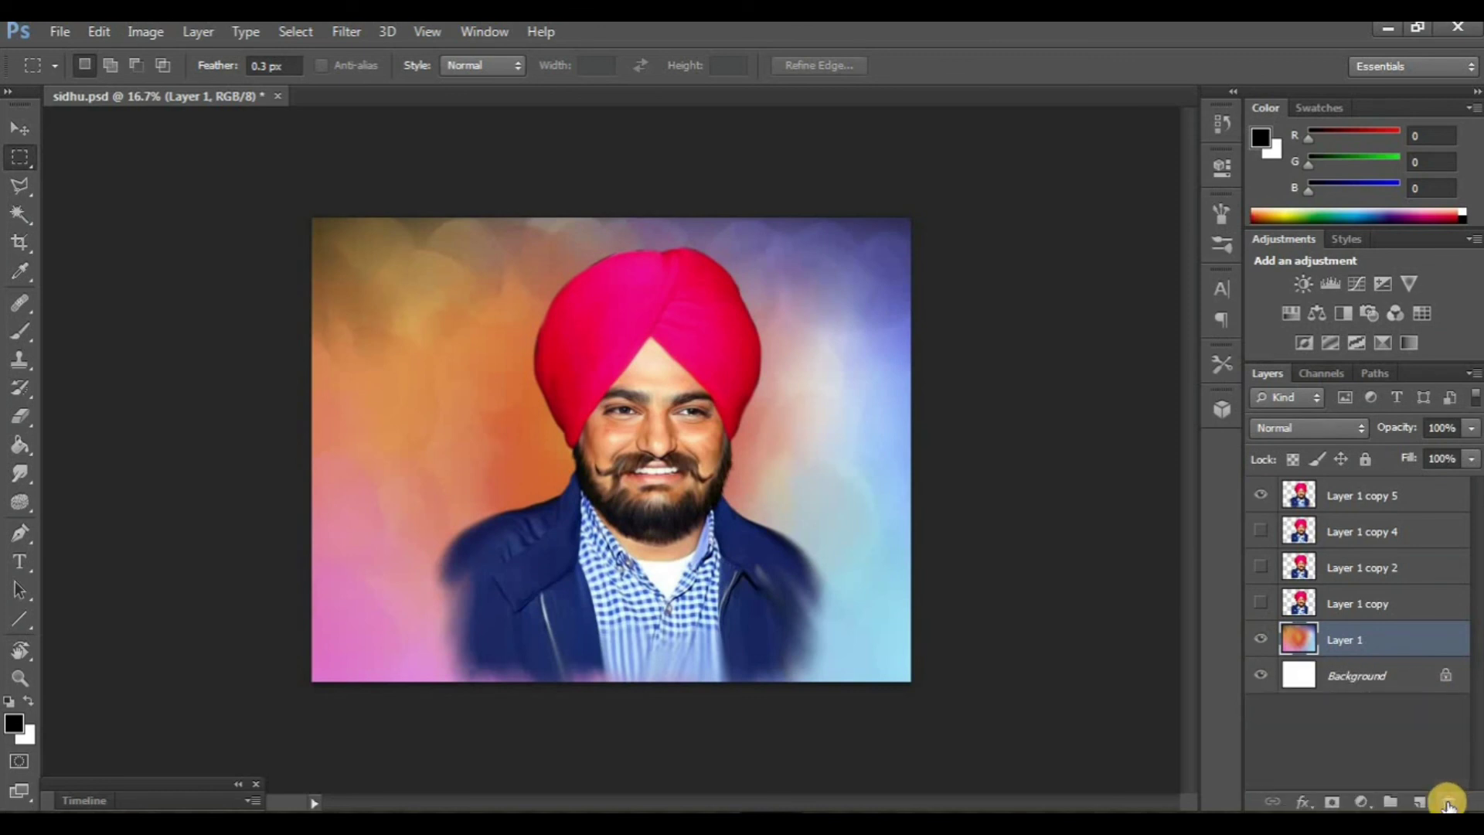
- Add an empty Layer 2 above Layer 1 copy 5 and pick a soft Brush preset
click(1380, 507)
click(1391, 780)
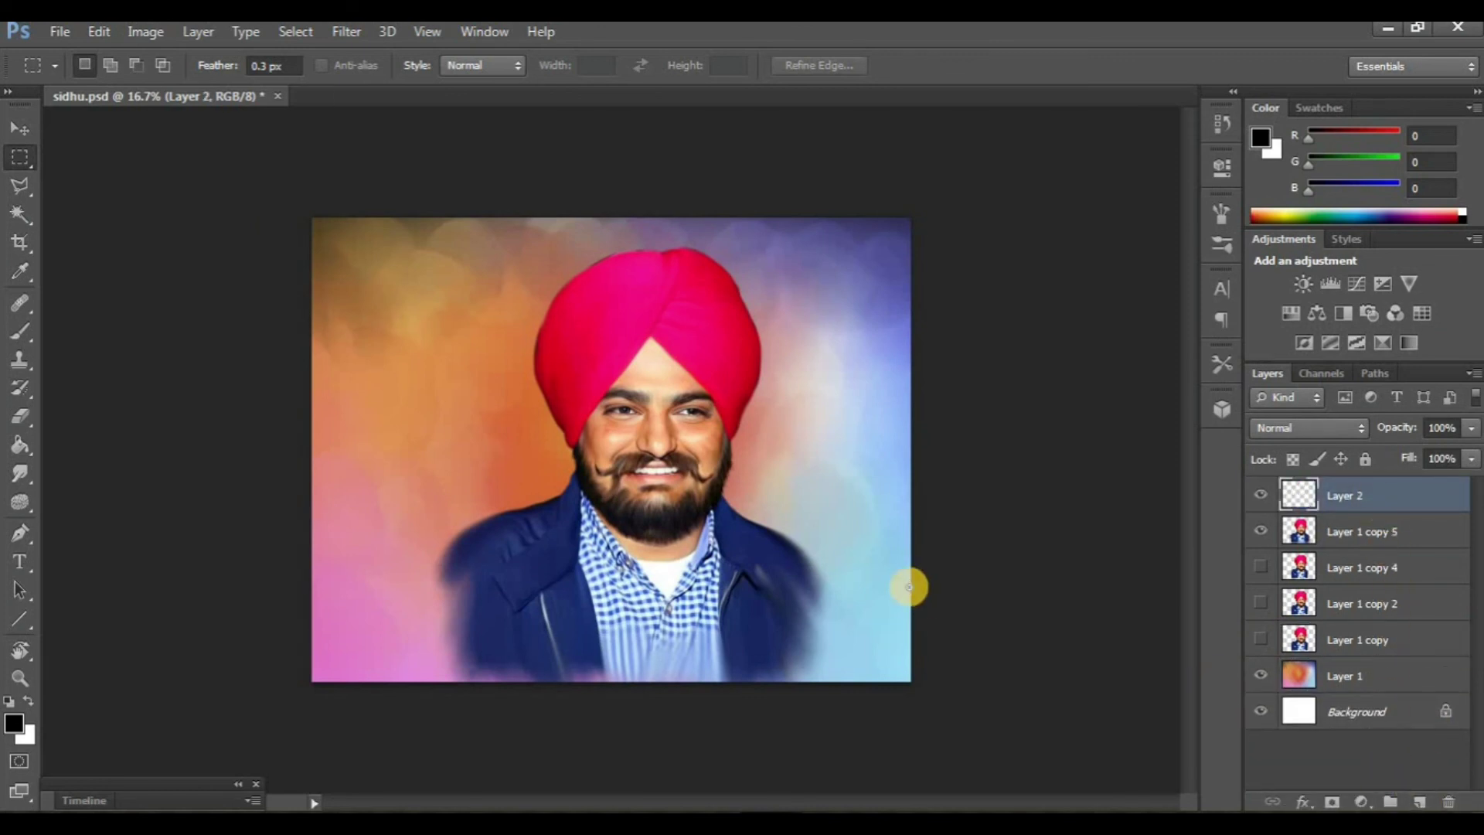
key(b)
click(109, 67)
double_click(159, 232)
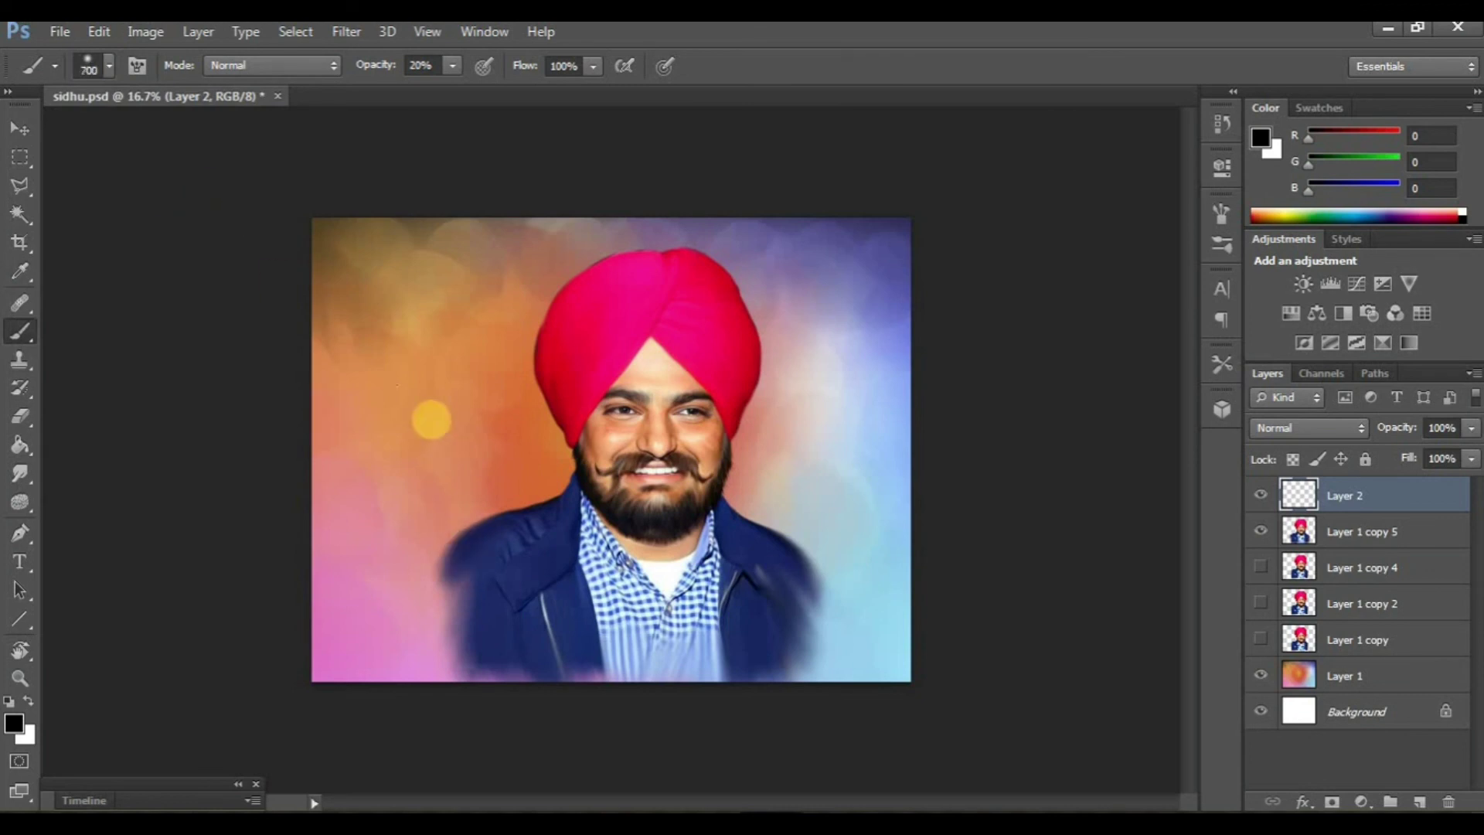
- Sample background colours and paint soft light blue and pink over the jacket's lower edges
alt+click(448, 632)
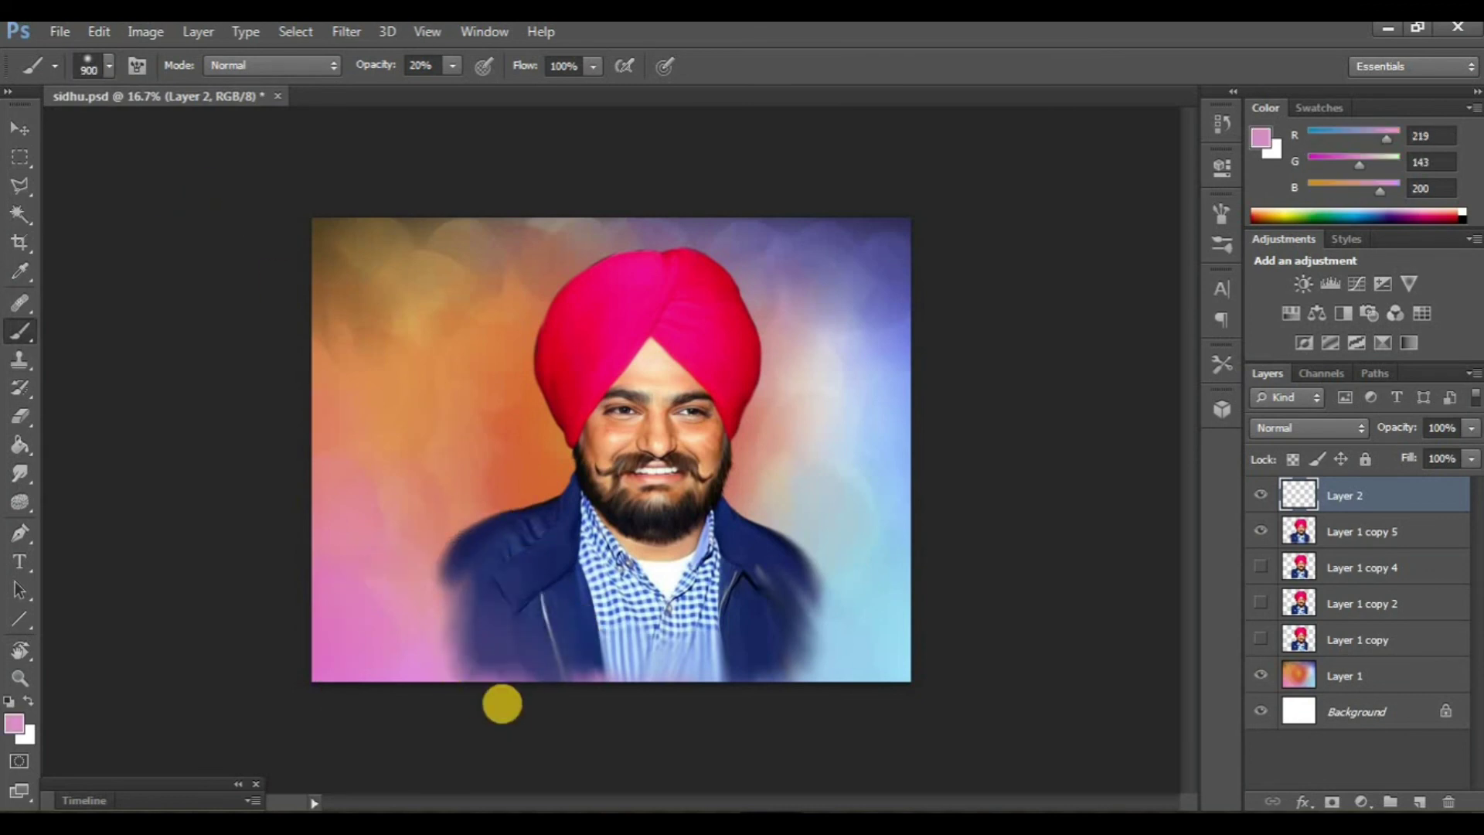
mouse_move(785, 681)
mouse_down()
mouse_move(735, 725)
mouse_move(845, 619)
mouse_move(811, 665)
mouse_move(674, 732)
mouse_up()
alt+click(448, 653)
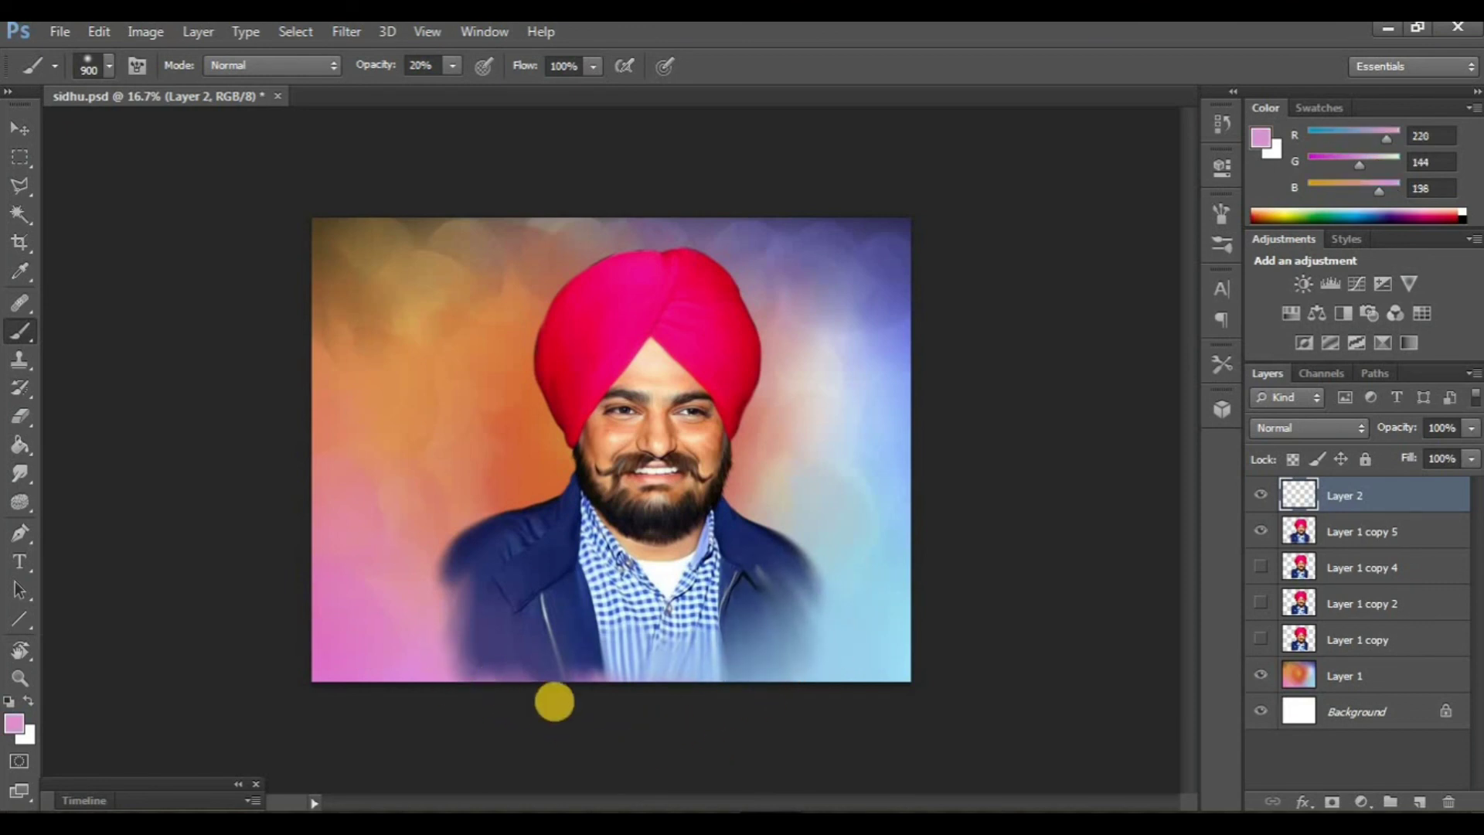
mouse_move(553, 699)
mouse_down()
mouse_move(527, 712)
mouse_move(472, 657)
mouse_up()
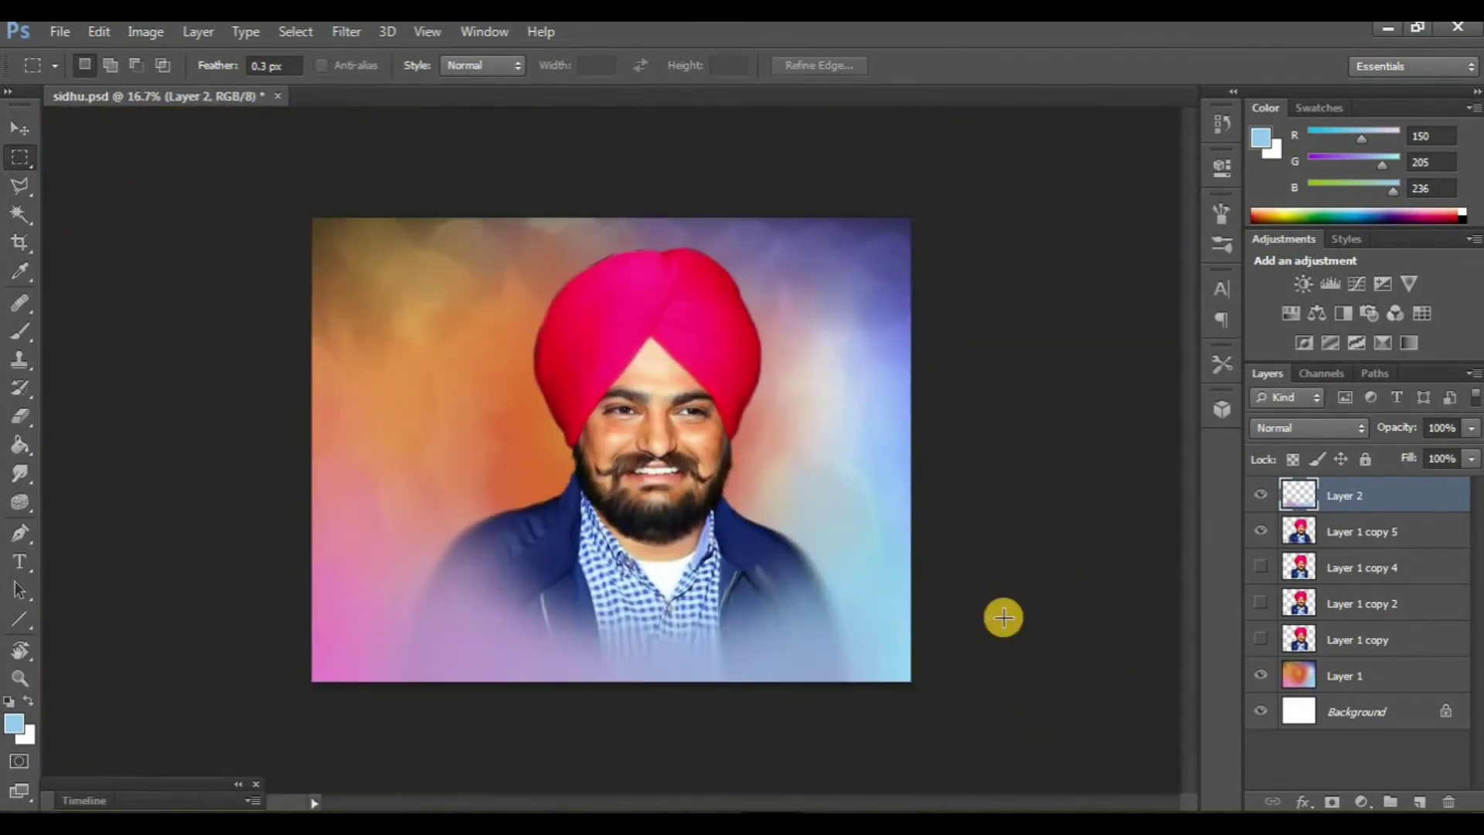
- Hide the panels and zoom in to review the face and blended edges
key(Tab)
key(ctrl+plus)
key(ctrl+plus)
key(ctrl+plus)
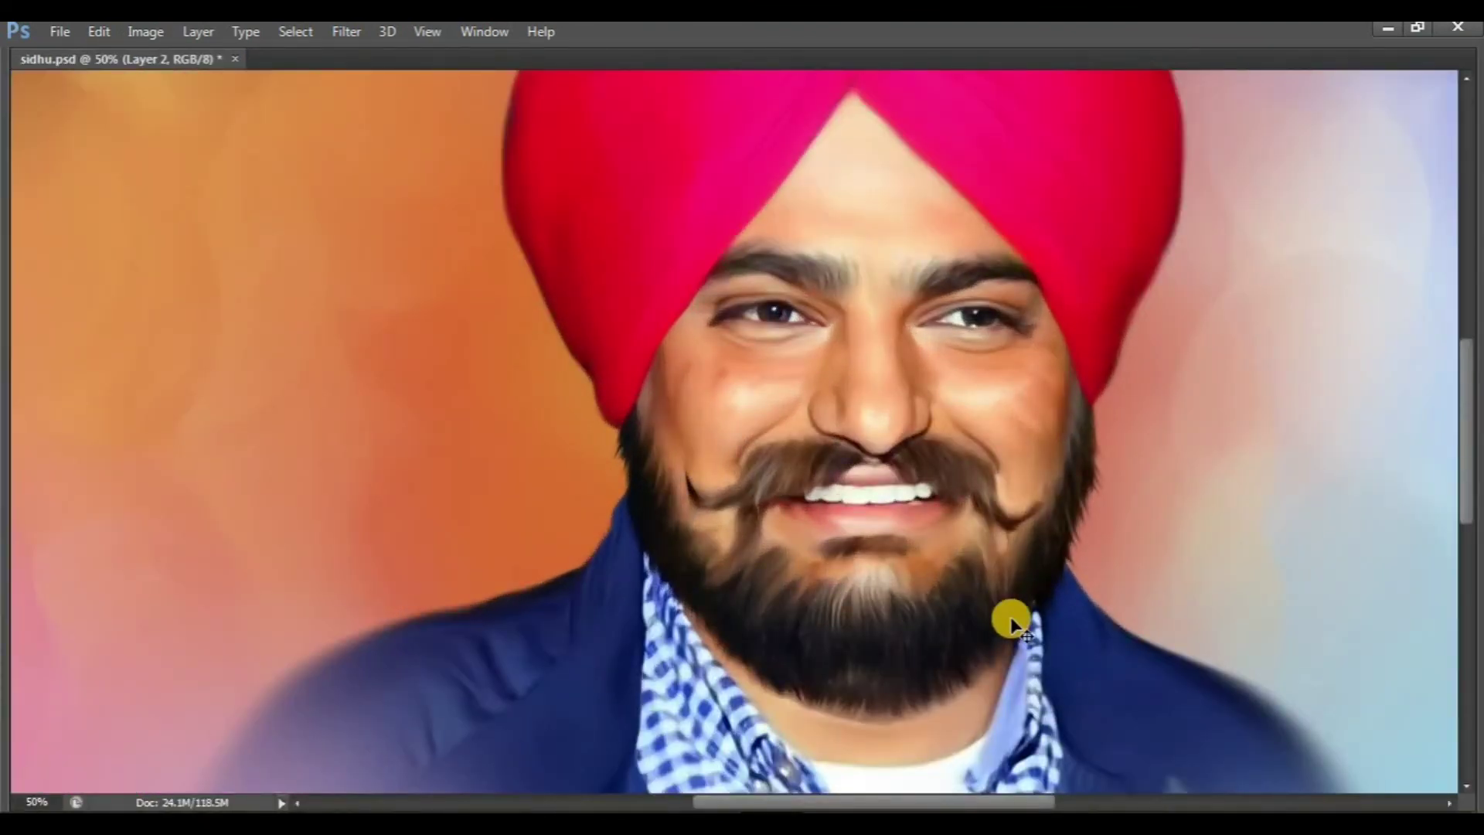
scroll(1011, 618, up, 1)
scroll(1010, 616, up, 2)
scroll(1011, 616, down, 3)
scroll(1004, 618, down, 3)
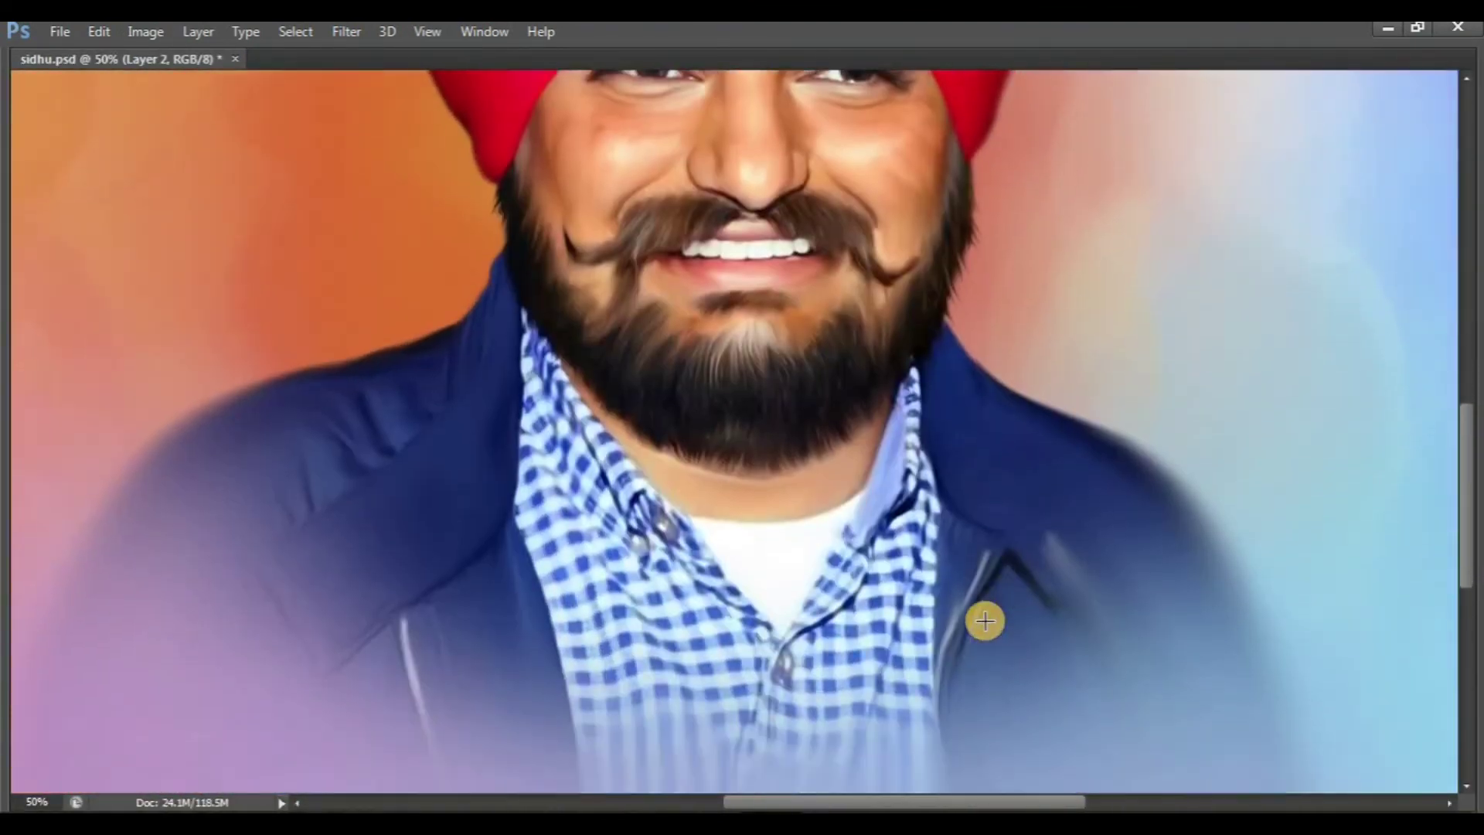